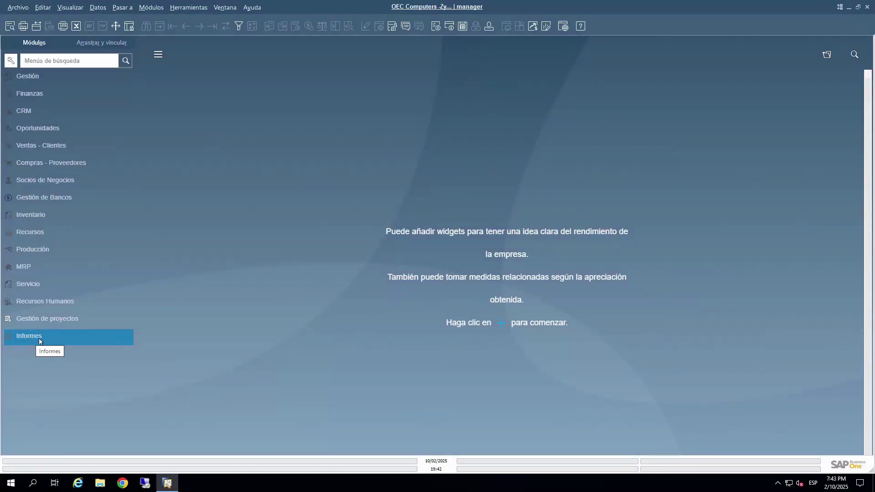
{"action": "left_click", "coordinate": [39, 338]}
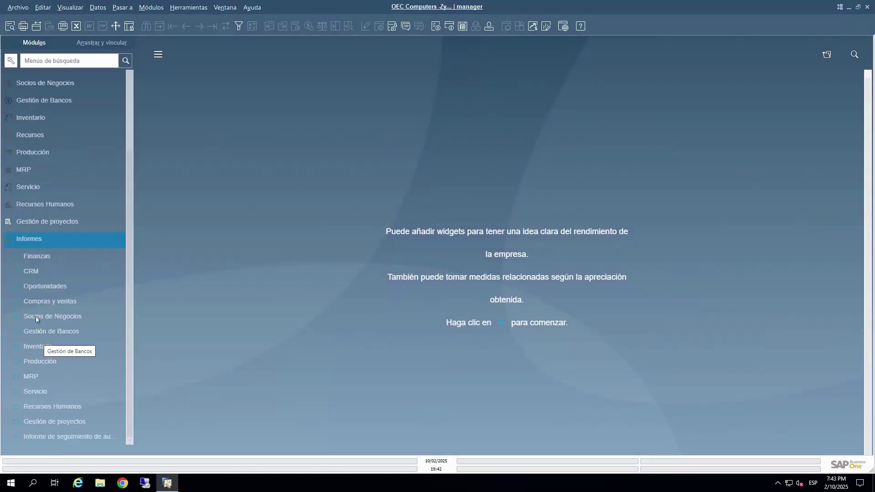
{"action": "left_click", "coordinate": [33, 240]}
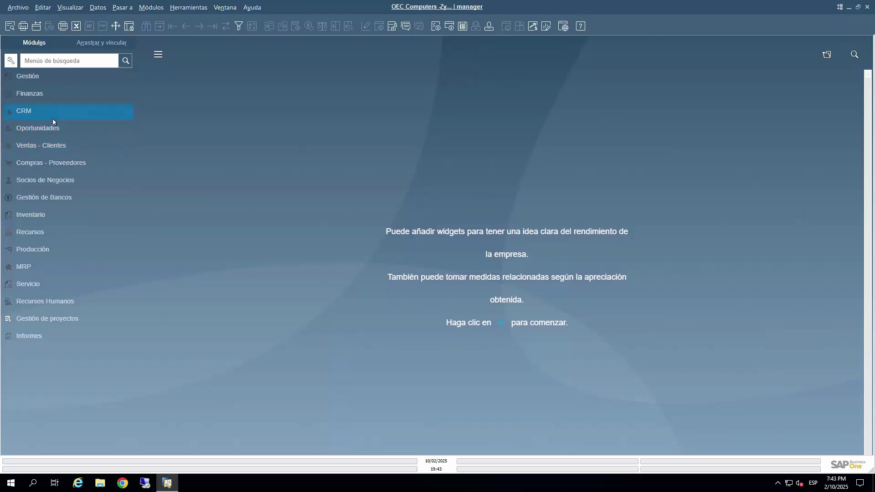
Open a new purchase order (Pedido) from Compras - Proveedores and show it as a smaller floating window.
{"action": "left_click", "coordinate": [42, 163]}
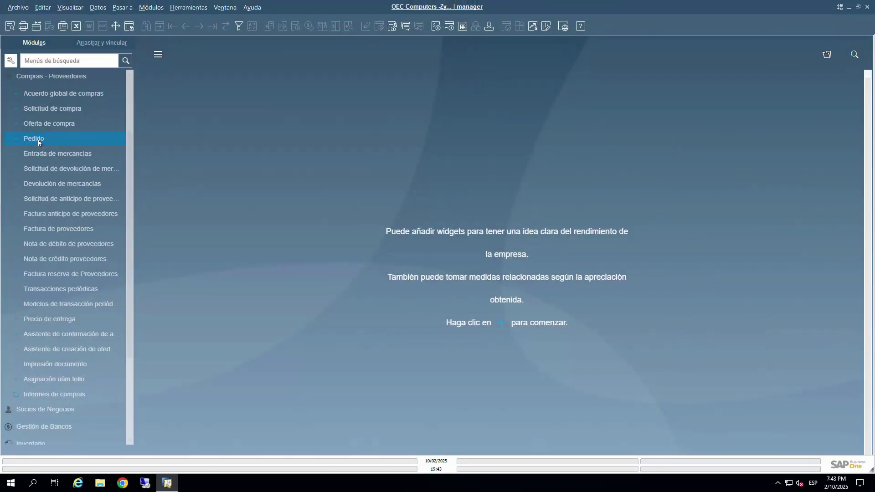
{"action": "left_click", "coordinate": [39, 141]}
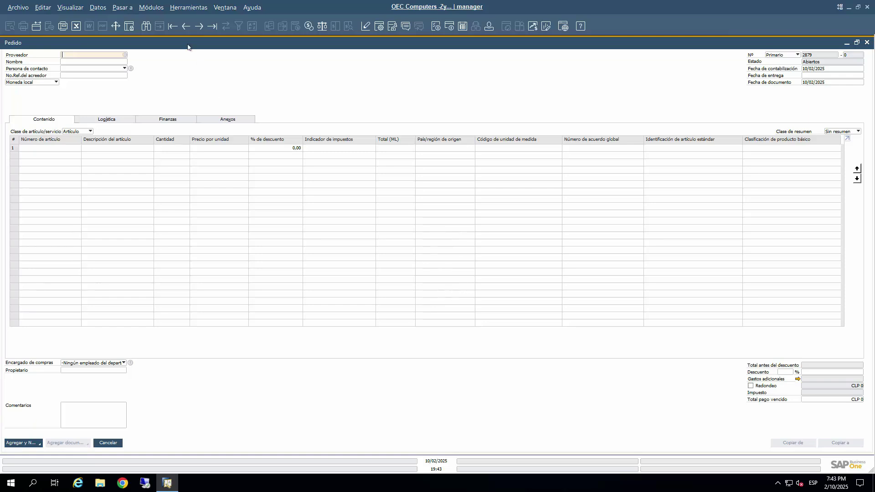
{"action": "left_click_drag", "start_coordinate": [188, 45], "coordinate": [380, 73]}
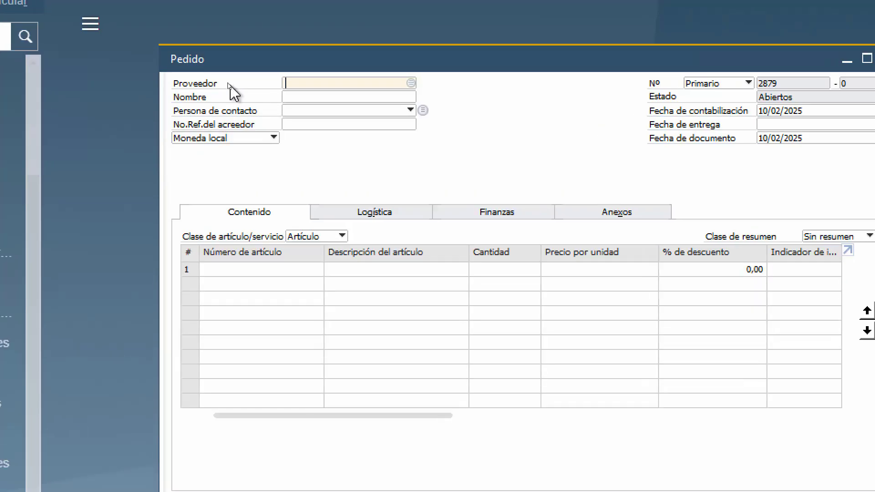
Choose Acme Associates from the business partner list as the supplier of the purchase order.
{"action": "left_click", "coordinate": [292, 82]}
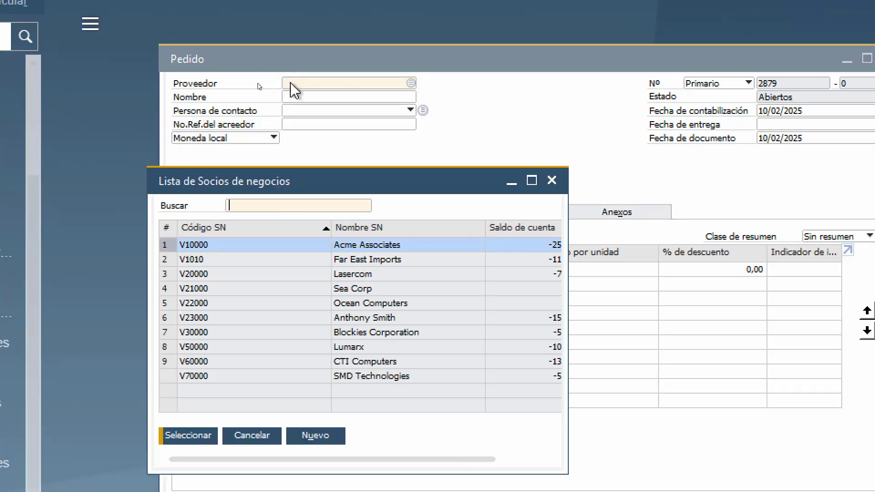
{"action": "double_click", "coordinate": [335, 246]}
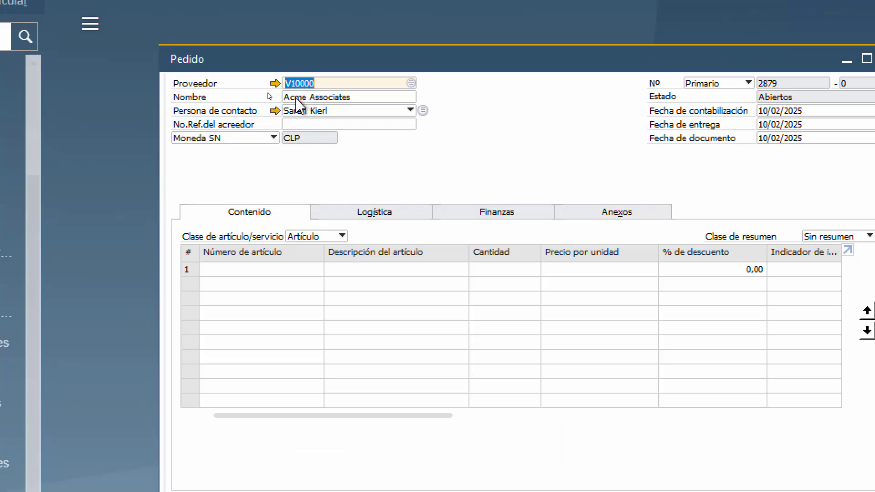
{"action": "left_click", "coordinate": [303, 124]}
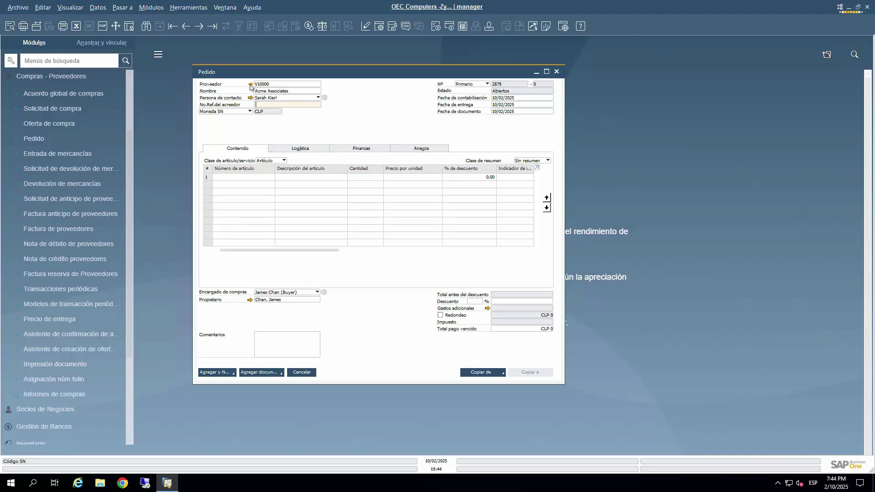
Open the supplier's master data from the order, examine its header, general details and available sections, and close the record.
{"action": "left_click", "coordinate": [250, 84]}
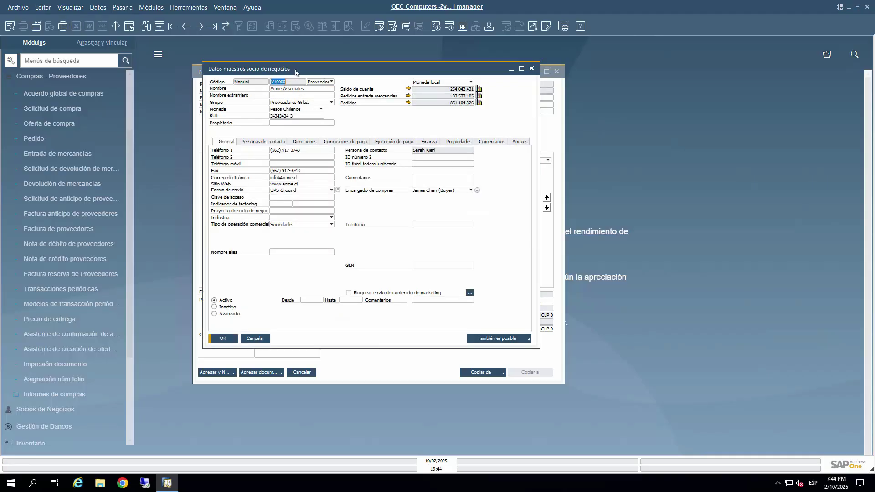
{"action": "left_click_drag", "start_coordinate": [295, 73], "coordinate": [311, 74]}
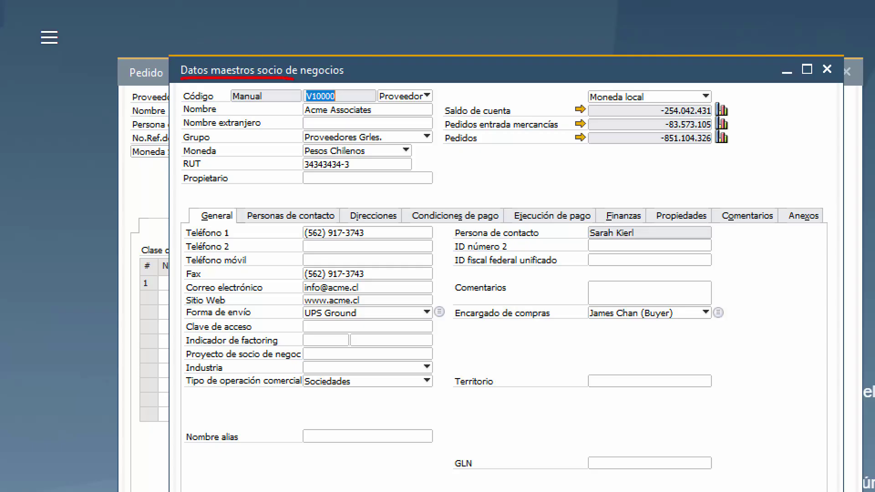
{"action": "mouse_move", "coordinate": [327, 90]}
{"action": "left_mouse_down"}
{"action": "mouse_move", "coordinate": [306, 91]}
{"action": "mouse_move", "coordinate": [323, 100]}
{"action": "mouse_move", "coordinate": [323, 88]}
{"action": "mouse_move", "coordinate": [317, 120]}
{"action": "mouse_move", "coordinate": [345, 109]}
{"action": "mouse_move", "coordinate": [314, 133]}
{"action": "mouse_move", "coordinate": [344, 131]}
{"action": "mouse_move", "coordinate": [311, 150]}
{"action": "mouse_move", "coordinate": [345, 147]}
{"action": "mouse_move", "coordinate": [305, 166]}
{"action": "mouse_move", "coordinate": [336, 167]}
{"action": "left_mouse_up"}
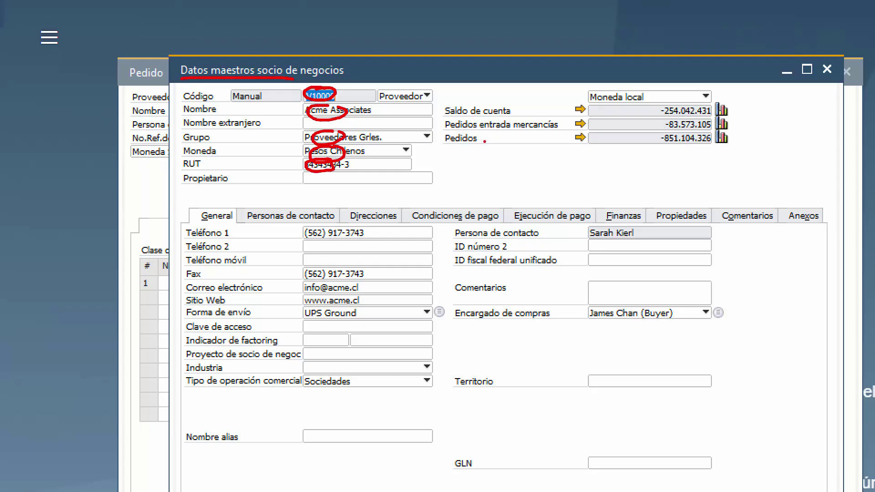
{"action": "left_click_drag", "start_coordinate": [297, 234], "coordinate": [300, 230]}
{"action": "mouse_move", "coordinate": [289, 275]}
{"action": "left_mouse_down"}
{"action": "mouse_move", "coordinate": [296, 271]}
{"action": "mouse_move", "coordinate": [295, 314]}
{"action": "left_mouse_up"}
{"action": "mouse_move", "coordinate": [299, 211]}
{"action": "left_mouse_down"}
{"action": "mouse_move", "coordinate": [285, 230]}
{"action": "mouse_move", "coordinate": [300, 231]}
{"action": "left_mouse_up"}
{"action": "mouse_move", "coordinate": [363, 206]}
{"action": "left_mouse_down"}
{"action": "mouse_move", "coordinate": [387, 212]}
{"action": "mouse_move", "coordinate": [371, 208]}
{"action": "left_mouse_up"}
{"action": "mouse_move", "coordinate": [440, 205]}
{"action": "left_mouse_down"}
{"action": "mouse_move", "coordinate": [445, 224]}
{"action": "mouse_move", "coordinate": [449, 205]}
{"action": "mouse_move", "coordinate": [436, 210]}
{"action": "left_mouse_up"}
{"action": "mouse_move", "coordinate": [551, 205]}
{"action": "left_mouse_down"}
{"action": "mouse_move", "coordinate": [520, 222]}
{"action": "mouse_move", "coordinate": [564, 206]}
{"action": "mouse_move", "coordinate": [549, 203]}
{"action": "left_mouse_up"}
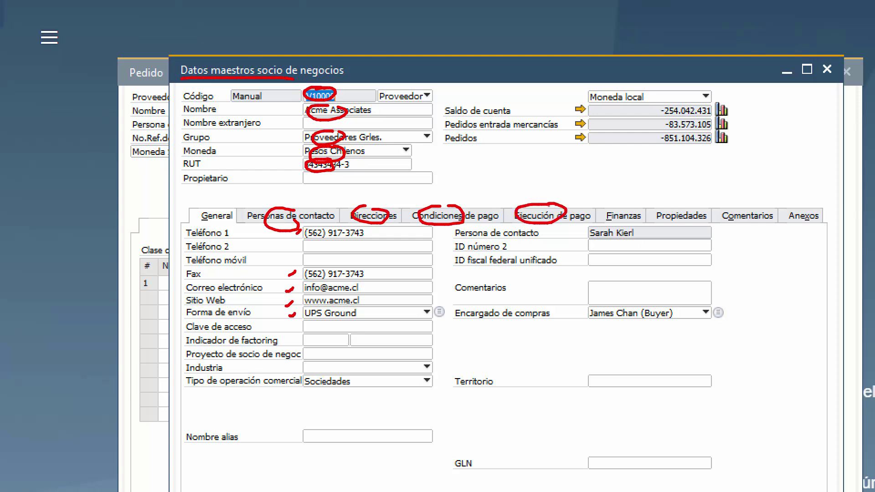
{"action": "mouse_move", "coordinate": [623, 208]}
{"action": "left_mouse_down"}
{"action": "mouse_move", "coordinate": [608, 209]}
{"action": "mouse_move", "coordinate": [630, 227]}
{"action": "mouse_move", "coordinate": [622, 206]}
{"action": "mouse_move", "coordinate": [612, 208]}
{"action": "left_mouse_up"}
{"action": "mouse_move", "coordinate": [685, 208]}
{"action": "left_mouse_down"}
{"action": "mouse_move", "coordinate": [672, 220]}
{"action": "mouse_move", "coordinate": [683, 209]}
{"action": "mouse_move", "coordinate": [800, 210]}
{"action": "mouse_move", "coordinate": [781, 212]}
{"action": "left_mouse_up"}
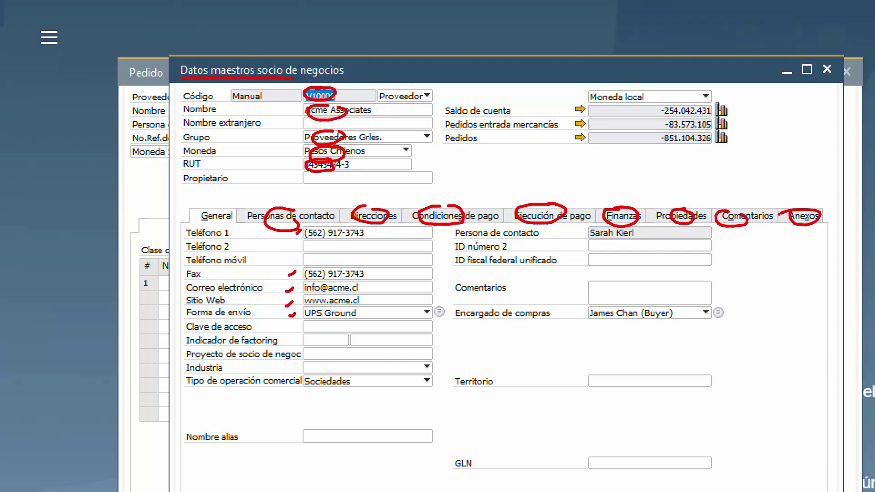
{"action": "key", "text": "Escape"}
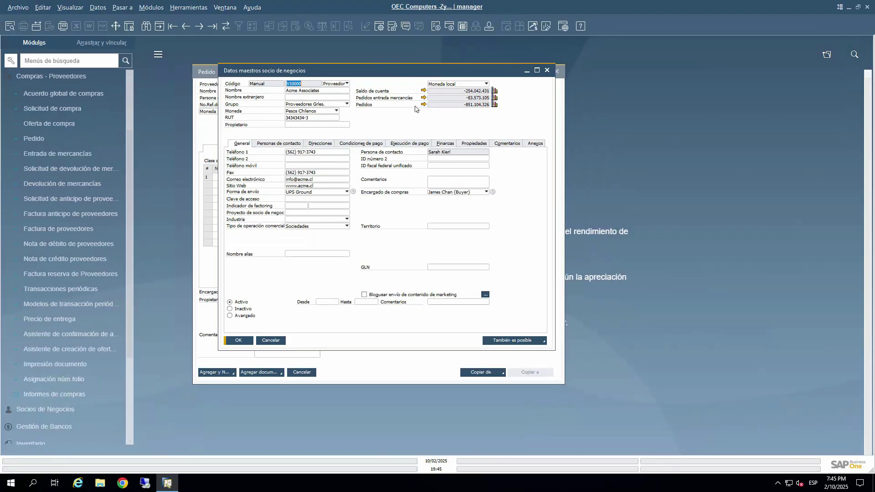
{"action": "left_click", "coordinate": [547, 70]}
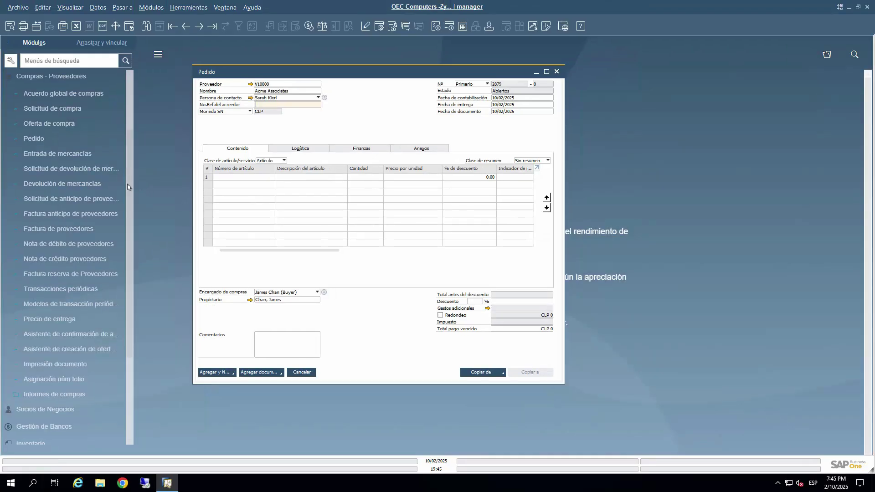
Add item A00001 (IBM Infoprint 1312) to the first order line with a quantity of 10.
{"action": "left_click", "coordinate": [230, 177]}
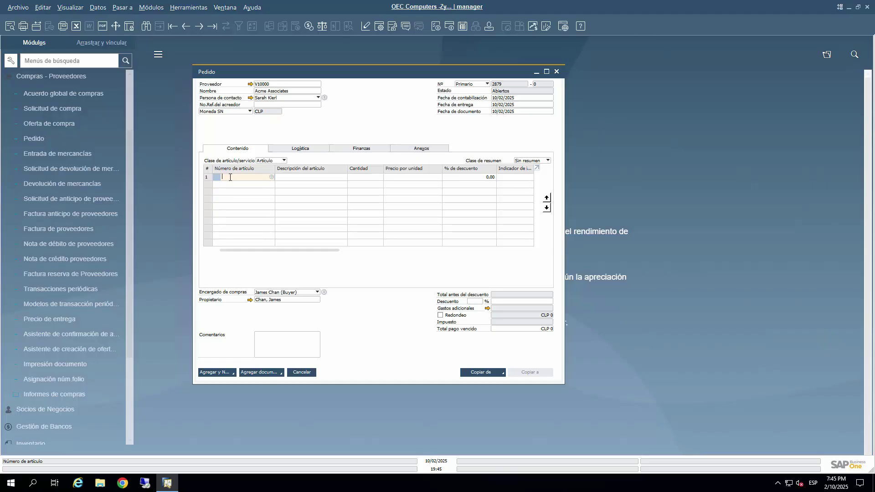
{"action": "key", "text": "Tab"}
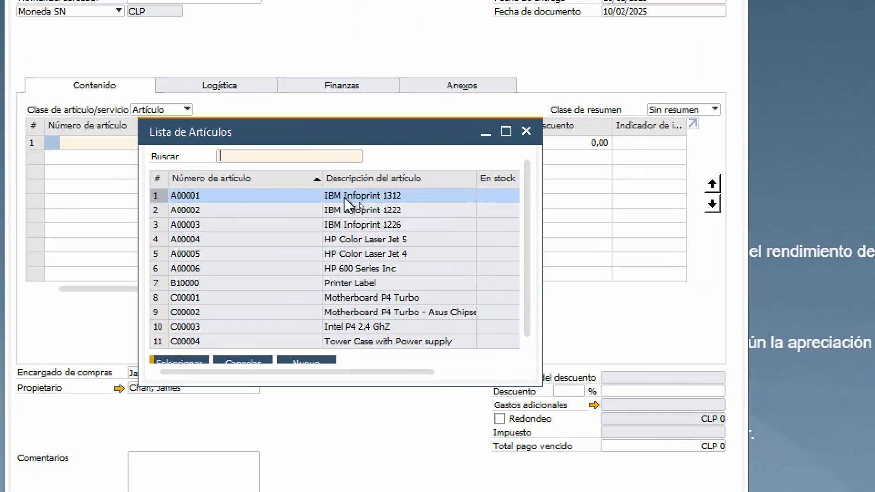
{"action": "double_click", "coordinate": [345, 201]}
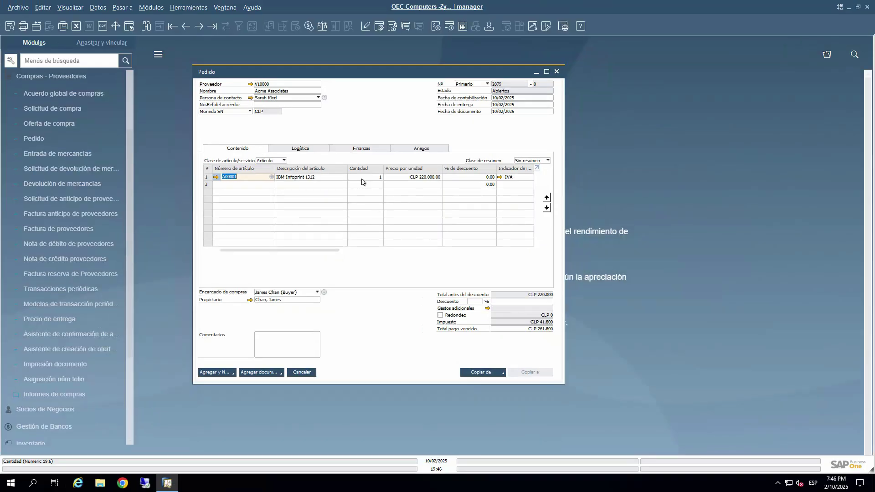
{"action": "left_click", "coordinate": [250, 112]}
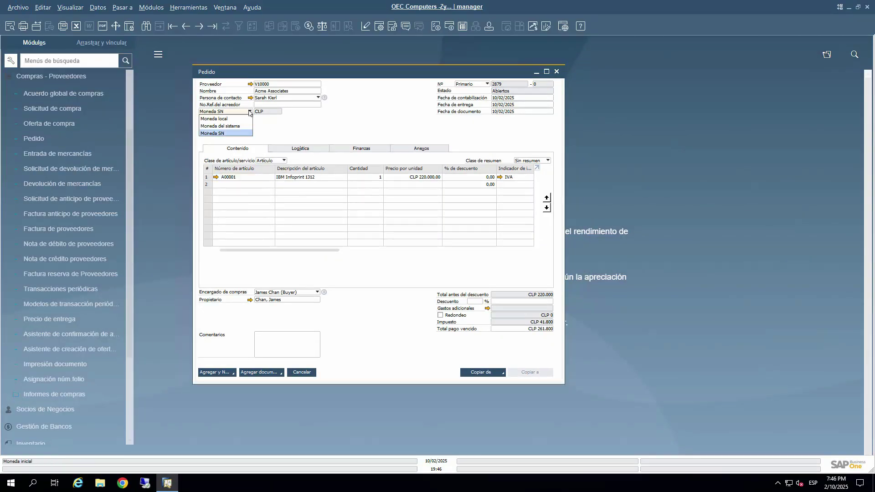
{"action": "left_click", "coordinate": [368, 178]}
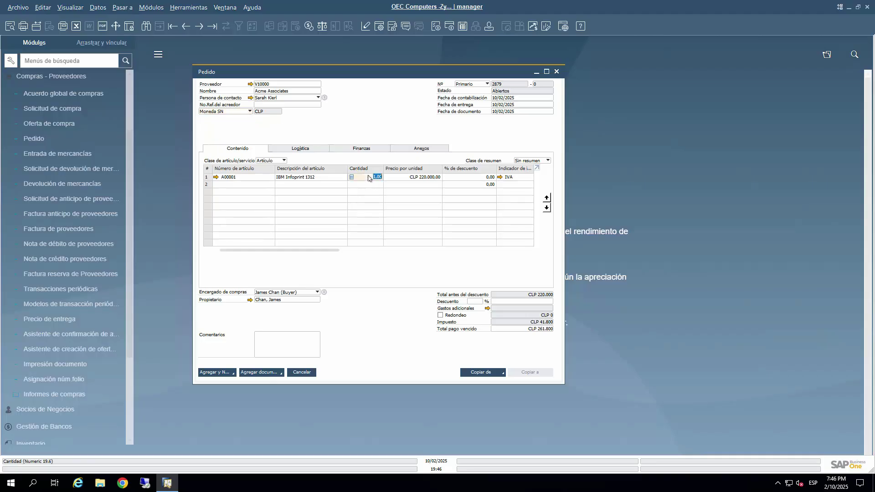
{"action": "type", "text": "10"}
{"action": "key", "text": "Tab"}
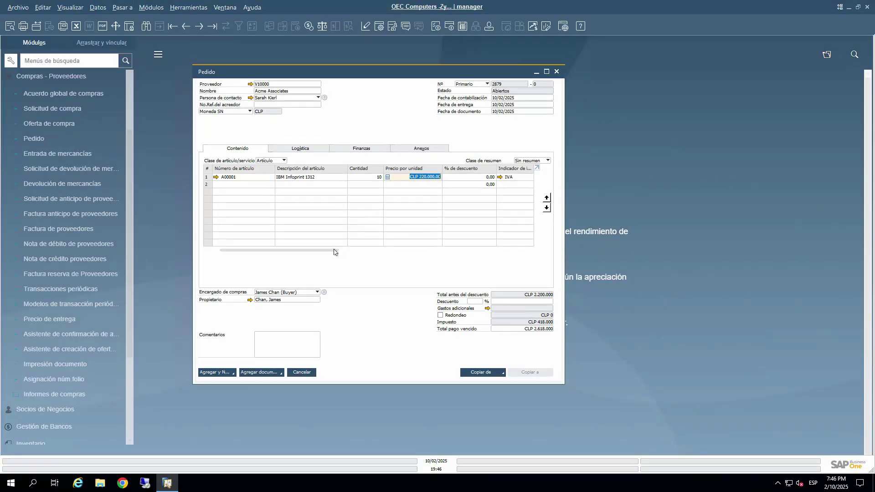
Check the remaining columns of the order line and add the purchase order.
{"action": "left_click_drag", "start_coordinate": [336, 251], "coordinate": [524, 254]}
{"action": "left_click_drag", "start_coordinate": [471, 253], "coordinate": [295, 259]}
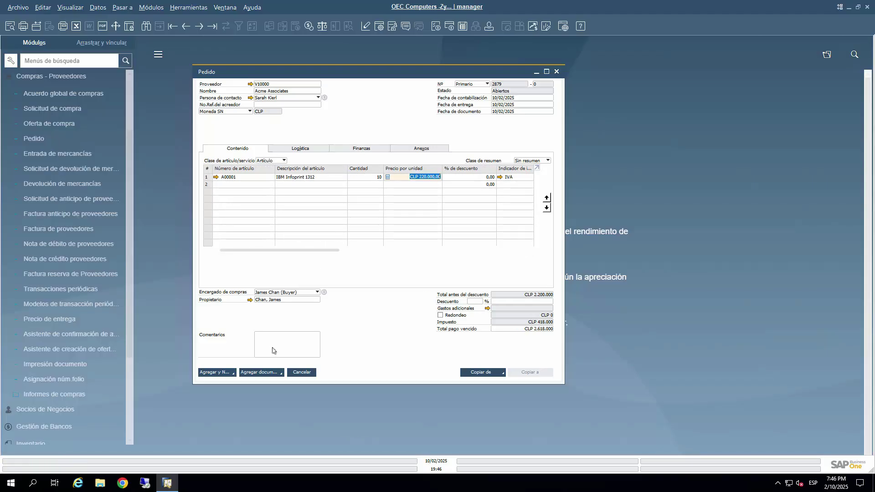
{"action": "left_click", "coordinate": [218, 374]}
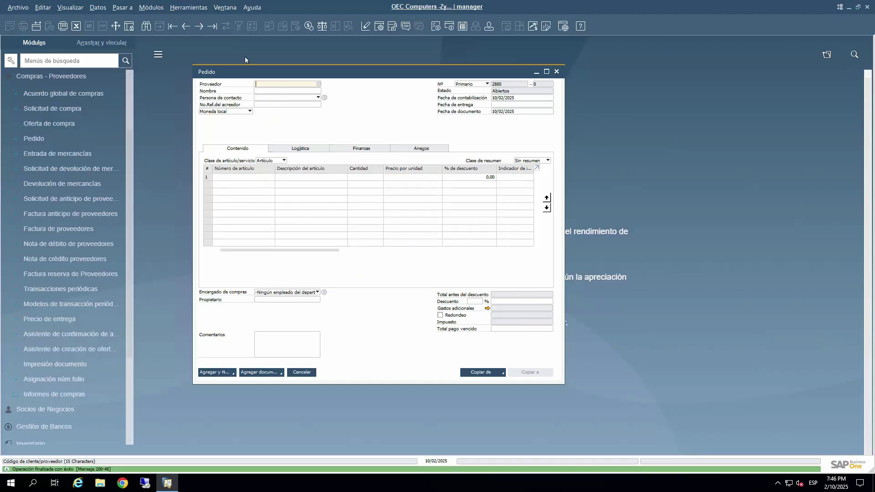
Bring up the purchase order just added and review its supplier, document number and status.
{"action": "left_click", "coordinate": [186, 28]}
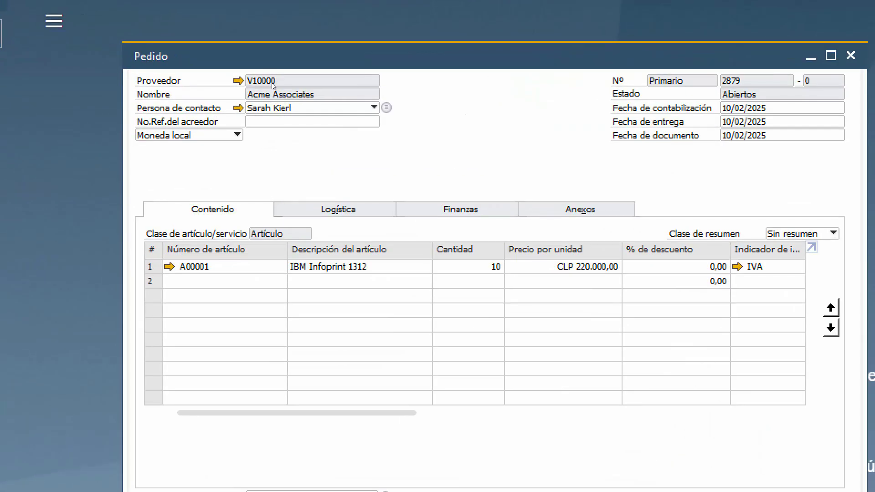
{"action": "mouse_move", "coordinate": [282, 80]}
{"action": "left_mouse_down"}
{"action": "mouse_move", "coordinate": [288, 85]}
{"action": "mouse_move", "coordinate": [297, 74]}
{"action": "mouse_move", "coordinate": [325, 86]}
{"action": "left_mouse_up"}
{"action": "mouse_move", "coordinate": [730, 78]}
{"action": "left_mouse_down"}
{"action": "mouse_move", "coordinate": [715, 83]}
{"action": "mouse_move", "coordinate": [743, 84]}
{"action": "mouse_move", "coordinate": [721, 72]}
{"action": "left_mouse_up"}
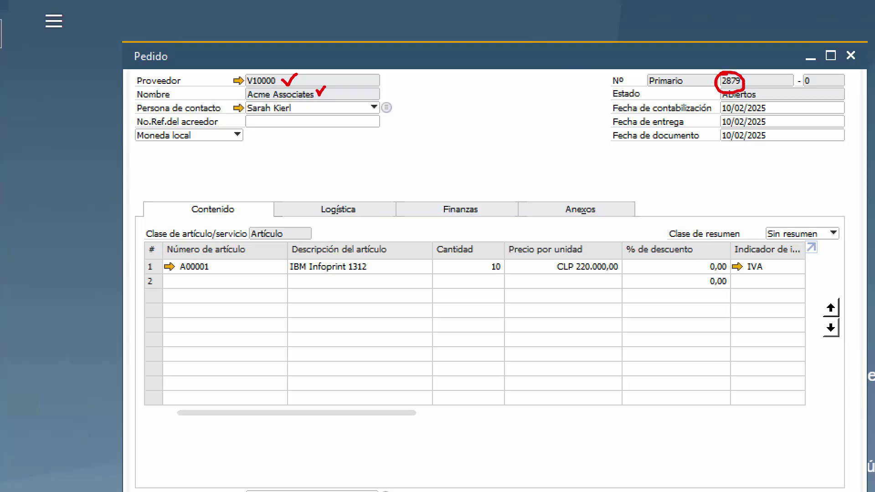
{"action": "left_click_drag", "start_coordinate": [763, 97], "coordinate": [774, 81]}
{"action": "key", "text": "Escape"}
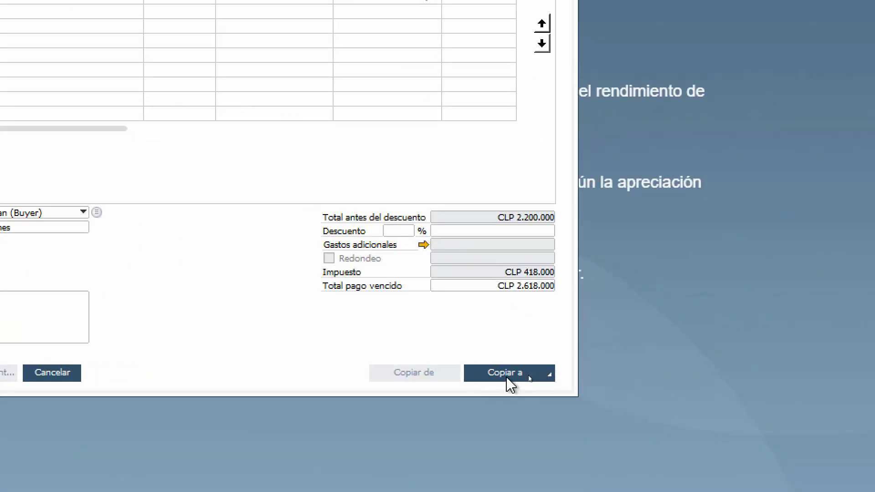
Examine which target document types the purchase order can be copied to.
{"action": "mouse_move", "coordinate": [532, 356]}
{"action": "left_mouse_down"}
{"action": "mouse_move", "coordinate": [518, 354]}
{"action": "mouse_move", "coordinate": [503, 401]}
{"action": "mouse_move", "coordinate": [507, 353]}
{"action": "left_mouse_up"}
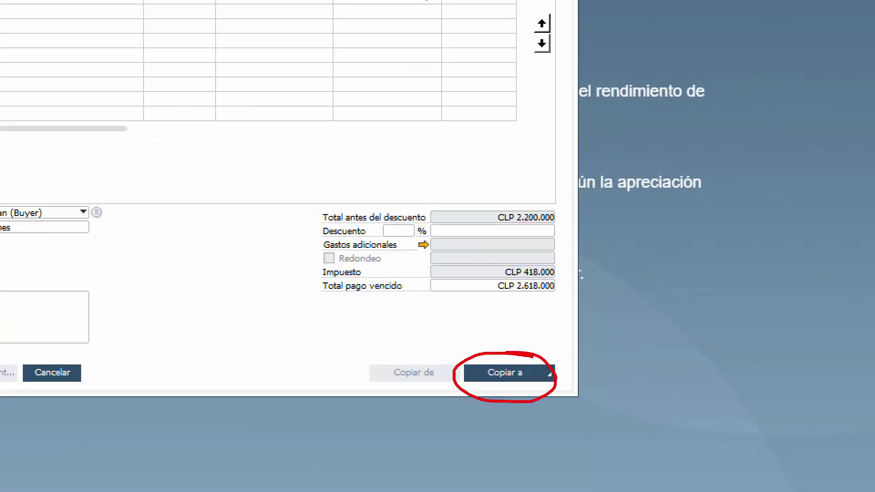
{"action": "left_click", "coordinate": [546, 378]}
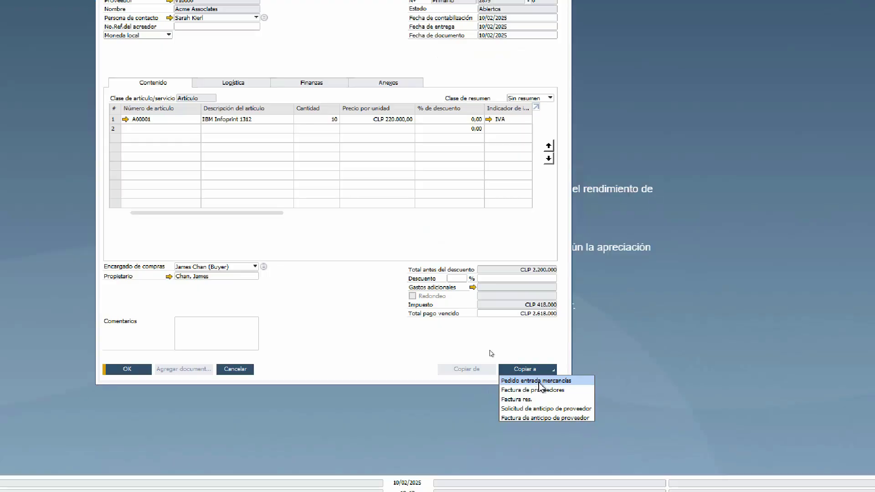
{"action": "left_click", "coordinate": [407, 328]}
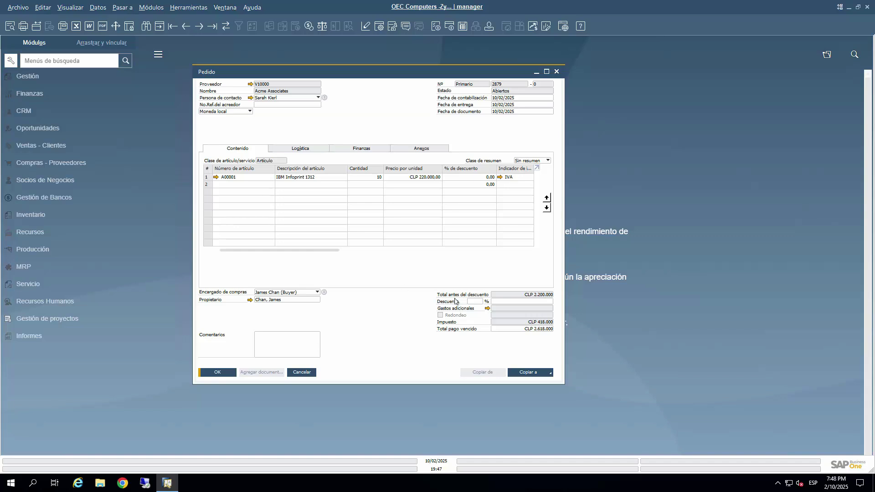
Copy the purchase order to a goods receipt (Pedido entrada mercancías) and show it as a floating window to check the item quantity.
{"action": "left_click", "coordinate": [538, 374]}
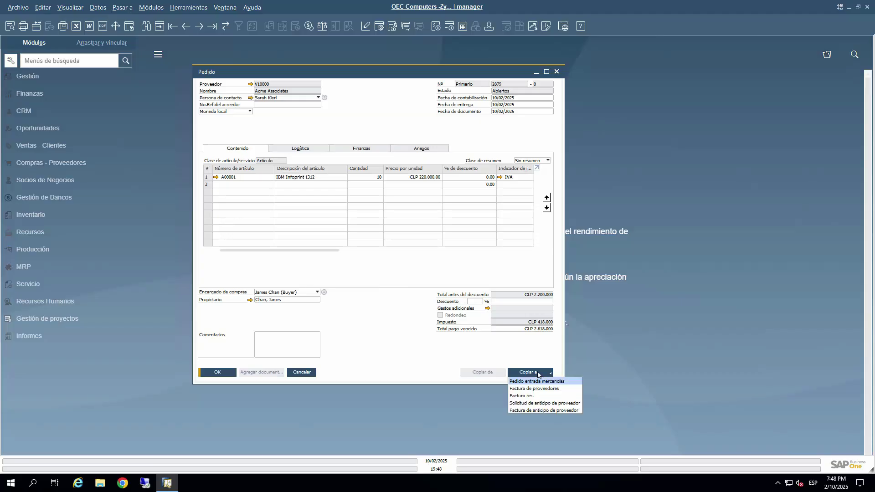
{"action": "left_click", "coordinate": [537, 382]}
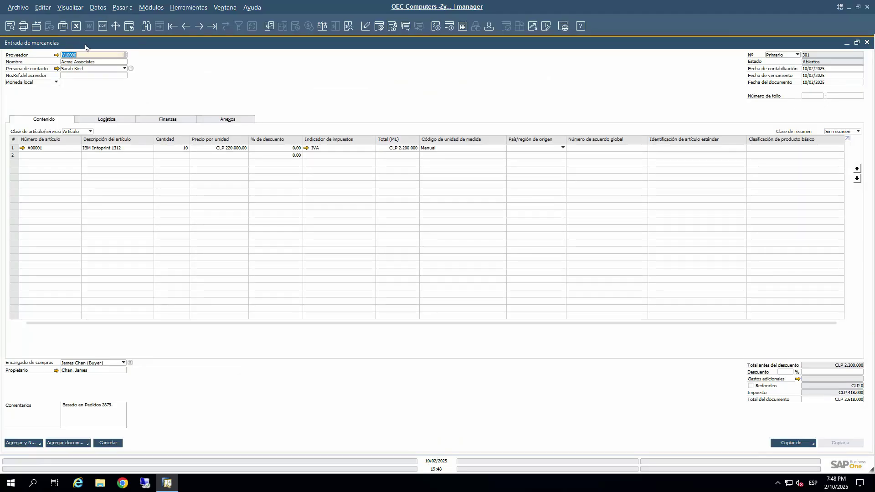
{"action": "double_click", "coordinate": [129, 53]}
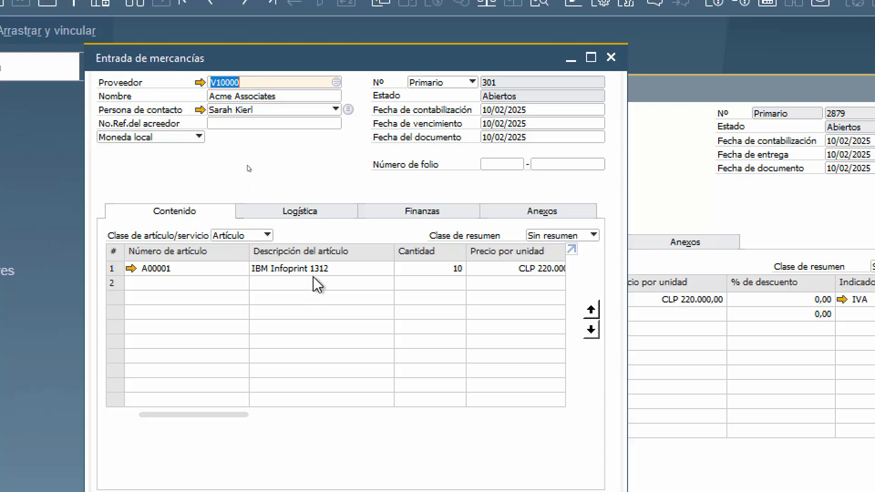
{"action": "left_click", "coordinate": [420, 270]}
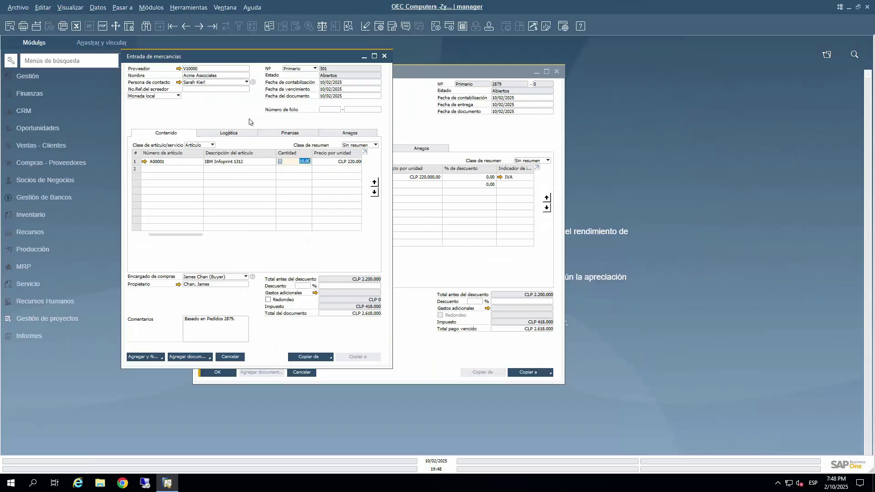
Add the goods receipt based on the purchase order and bring the saved document back up.
{"action": "left_click", "coordinate": [149, 358]}
{"action": "key", "text": "Return"}
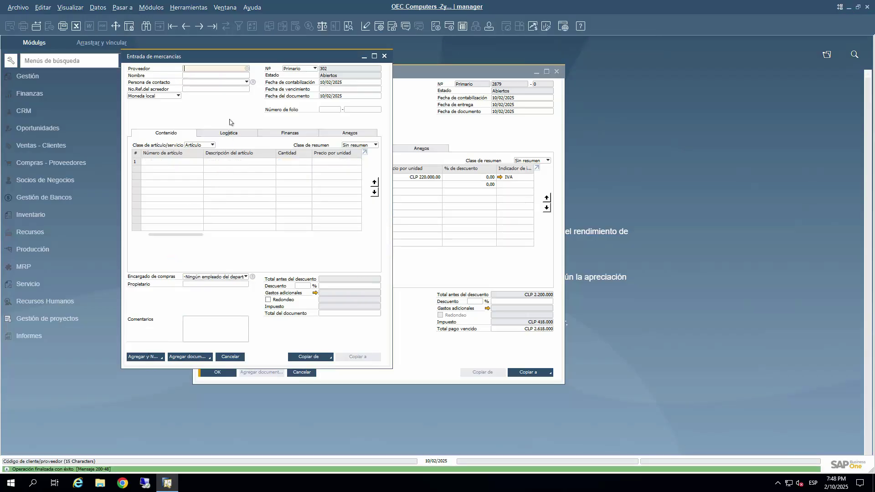
{"action": "left_click", "coordinate": [186, 27]}
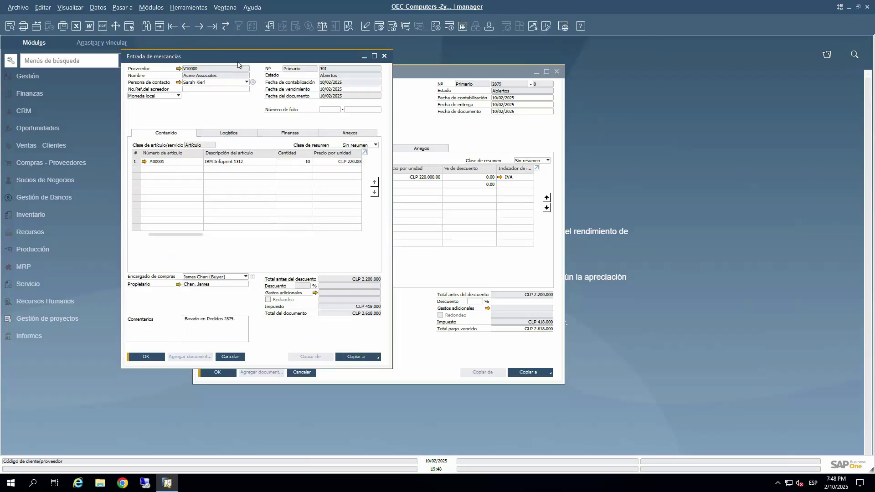
Arrange the goods receipt and purchase order windows next to each other and refresh the purchase order record to check its status.
{"action": "left_click_drag", "start_coordinate": [234, 59], "coordinate": [473, 80]}
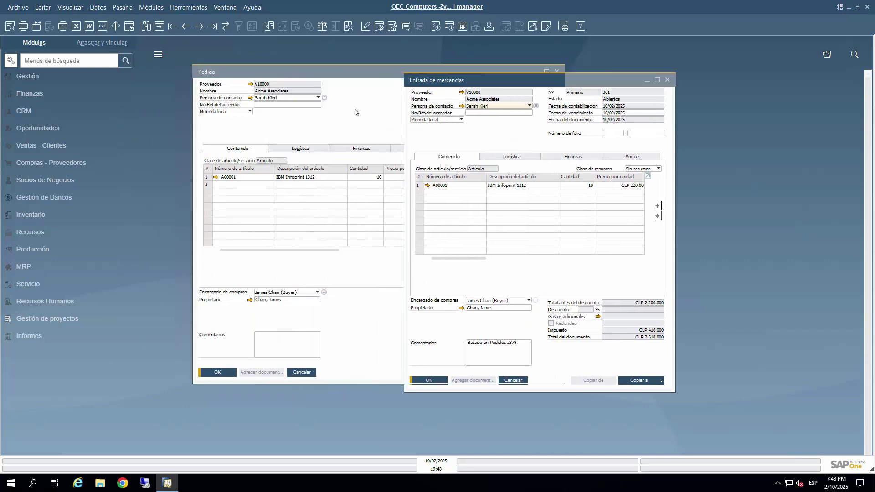
{"action": "left_click", "coordinate": [343, 93]}
{"action": "left_click_drag", "start_coordinate": [330, 76], "coordinate": [267, 79]}
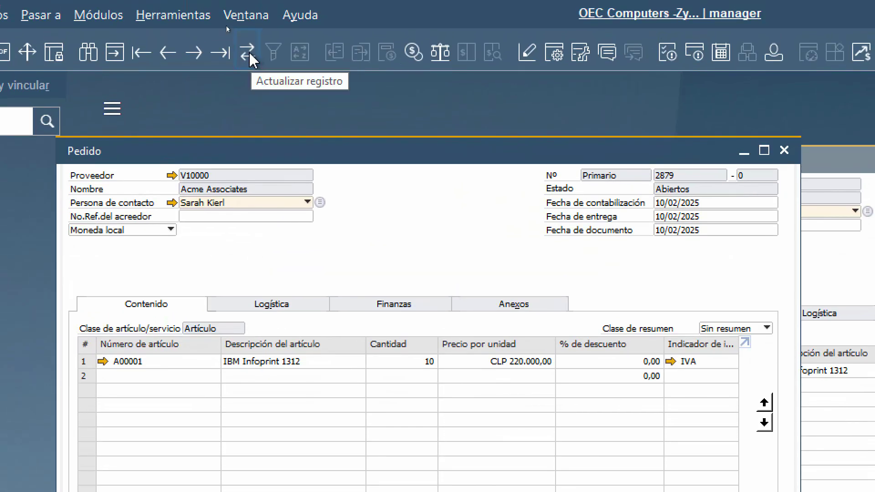
{"action": "left_click", "coordinate": [251, 58]}
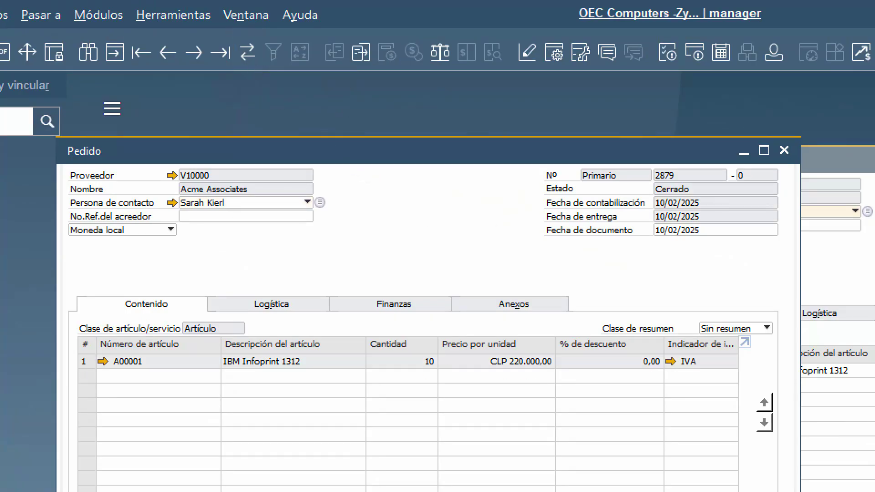
{"action": "mouse_move", "coordinate": [675, 182]}
{"action": "left_mouse_down"}
{"action": "mouse_move", "coordinate": [653, 191]}
{"action": "mouse_move", "coordinate": [680, 201]}
{"action": "mouse_move", "coordinate": [694, 182]}
{"action": "mouse_move", "coordinate": [668, 178]}
{"action": "left_mouse_up"}
{"action": "key", "text": "Escape"}
{"action": "key", "text": "ctrl+4"}
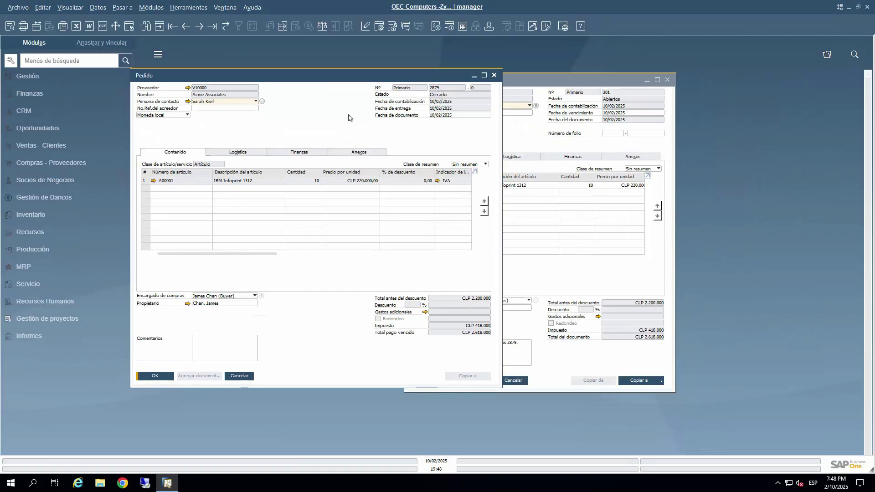
{"action": "left_click_drag", "start_coordinate": [294, 80], "coordinate": [274, 69]}
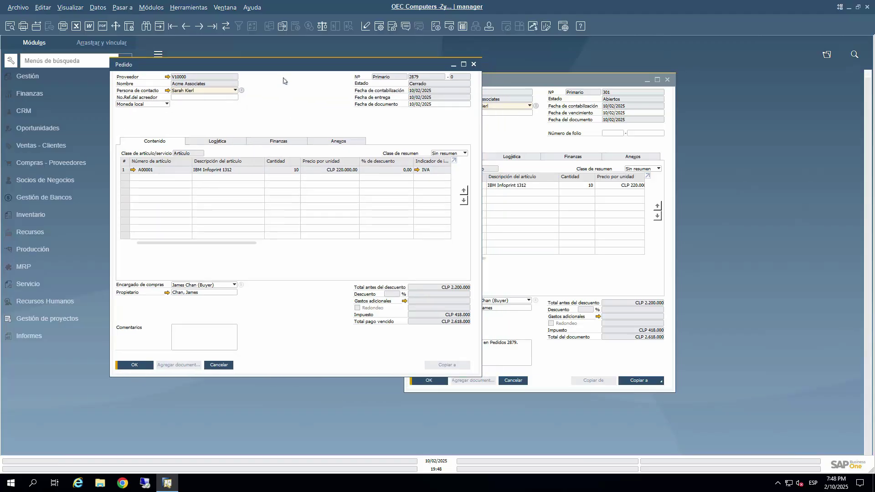
Show the purchase order's relationship map (Mapa de relaciones) and move the Pedido box farther from the Entrada de mercancías box.
{"action": "right_click", "coordinate": [279, 90]}
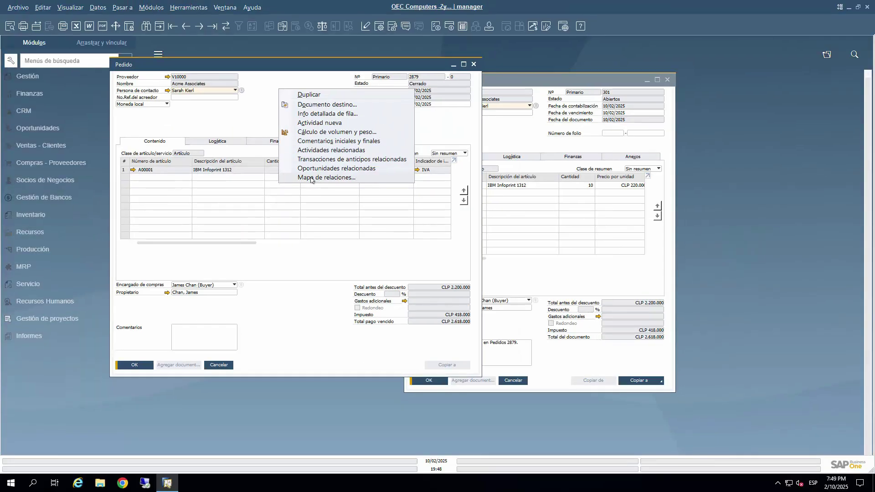
{"action": "left_click", "coordinate": [311, 178]}
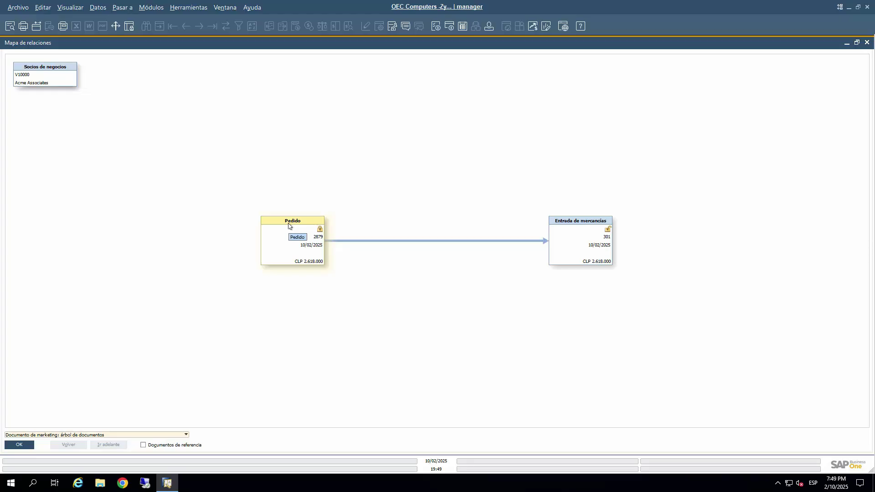
{"action": "left_click_drag", "start_coordinate": [288, 225], "coordinate": [216, 212]}
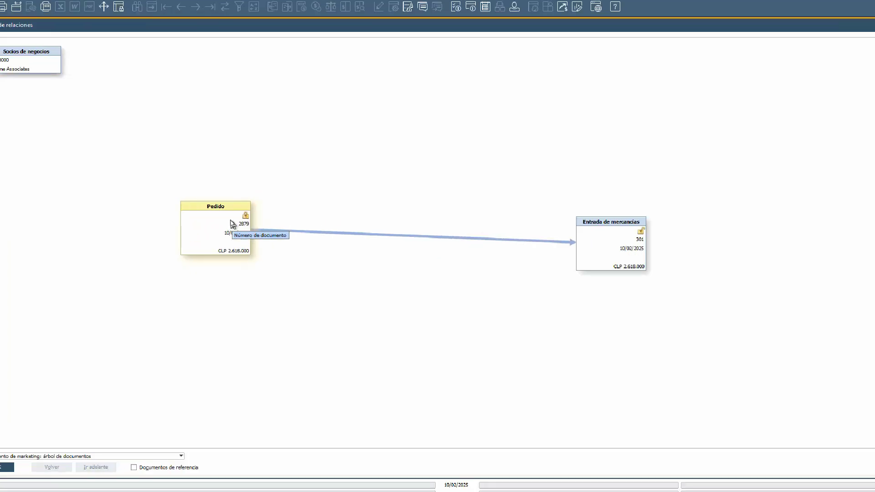
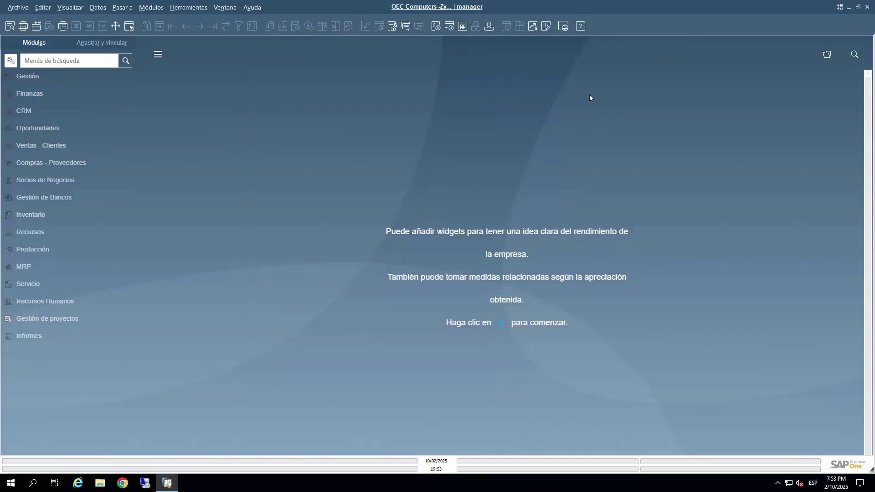
Add the public Inventory dashboard template to the cockpit home page.
{"action": "left_click", "coordinate": [826, 54]}
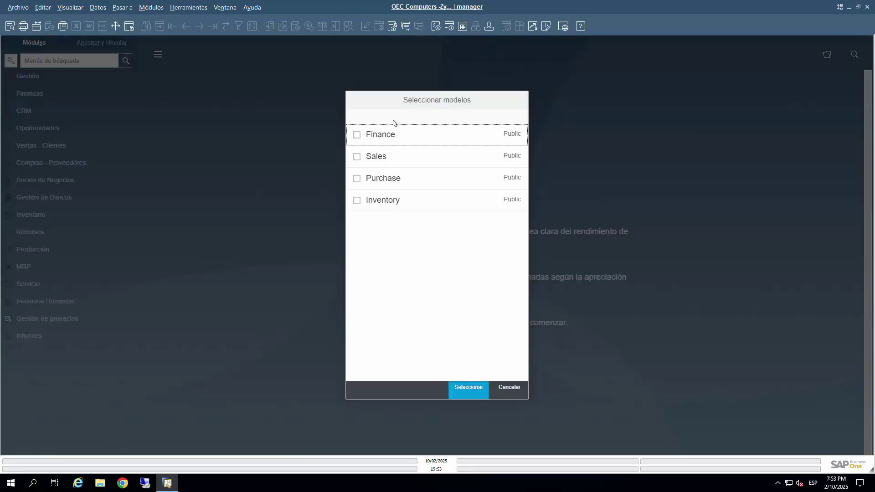
{"action": "left_click", "coordinate": [357, 200]}
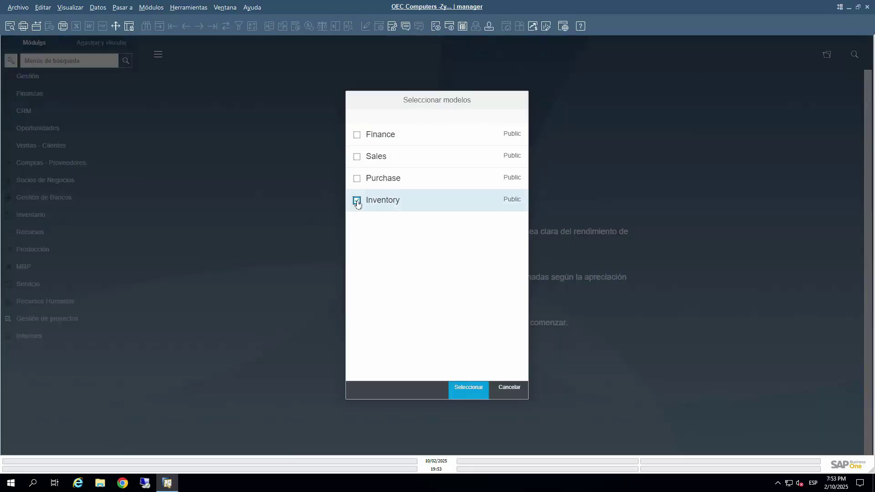
{"action": "left_click", "coordinate": [469, 390]}
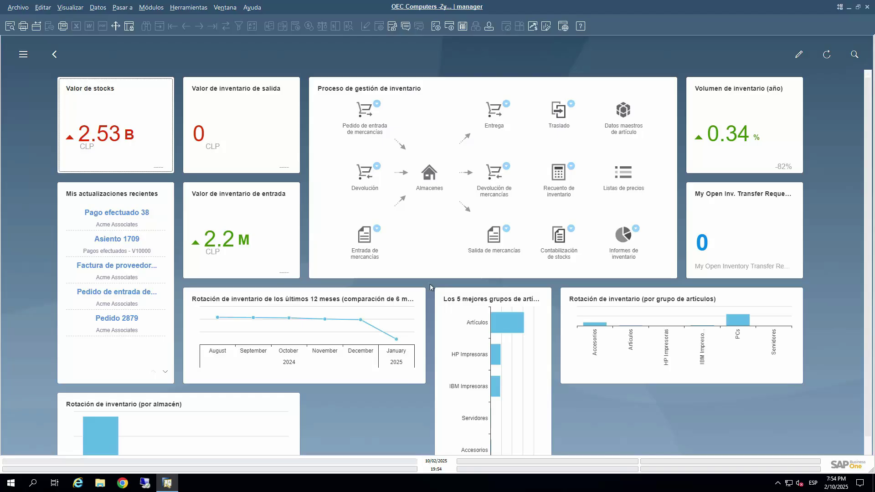
Leave the remote session, switch to SQL Server Management Studio and expand the tables of the SBO_DEMO database.
{"action": "mouse_move", "coordinate": [122, 1]}
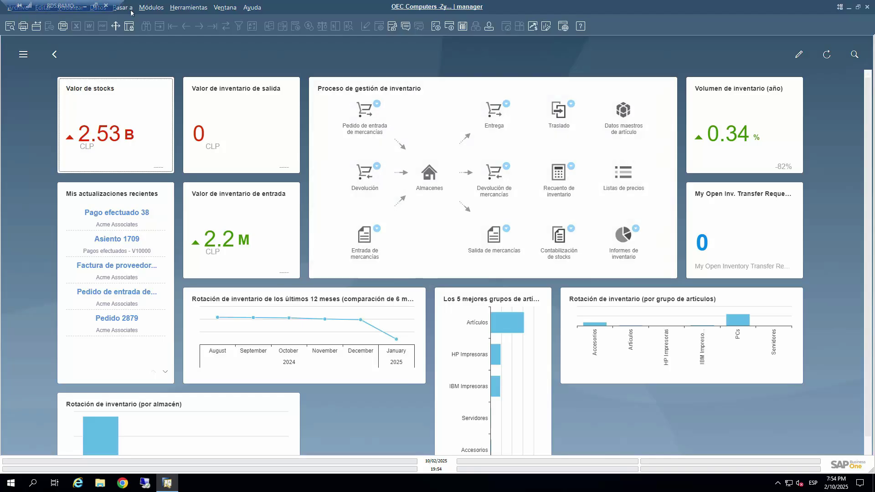
{"action": "left_click", "coordinate": [86, 4]}
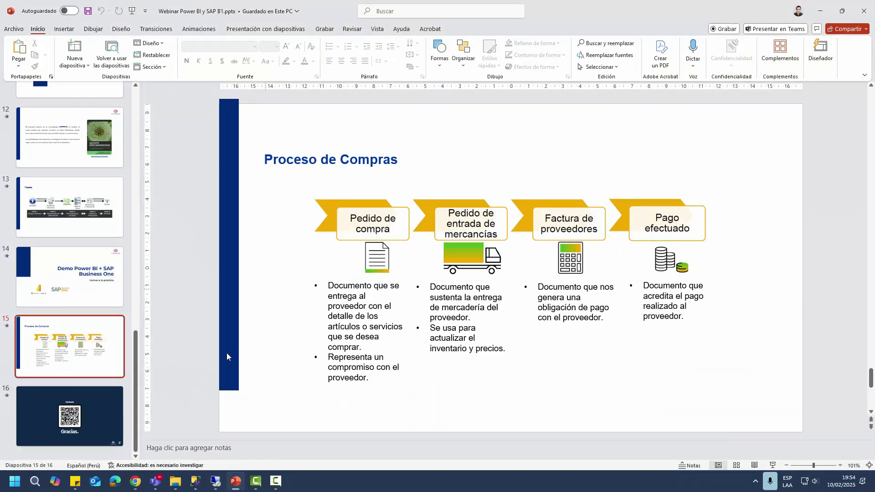
{"action": "left_click", "coordinate": [199, 482]}
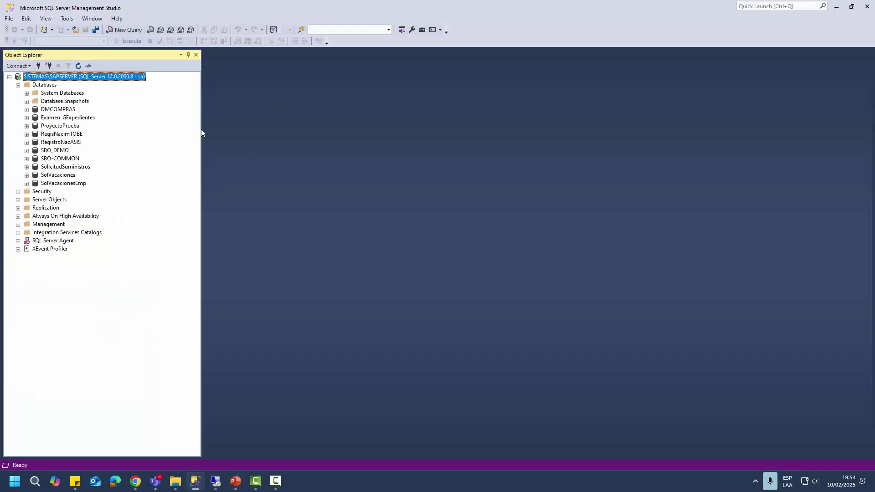
{"action": "left_click_drag", "start_coordinate": [202, 131], "coordinate": [117, 135]}
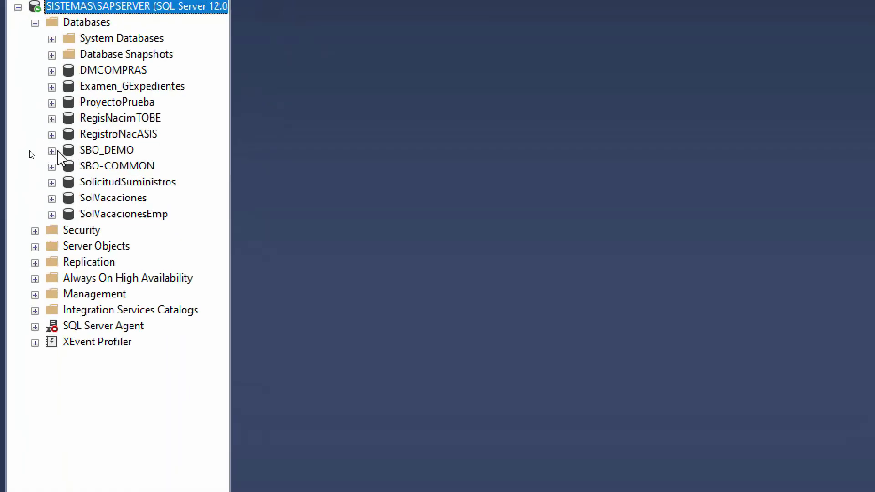
{"action": "left_click", "coordinate": [112, 150]}
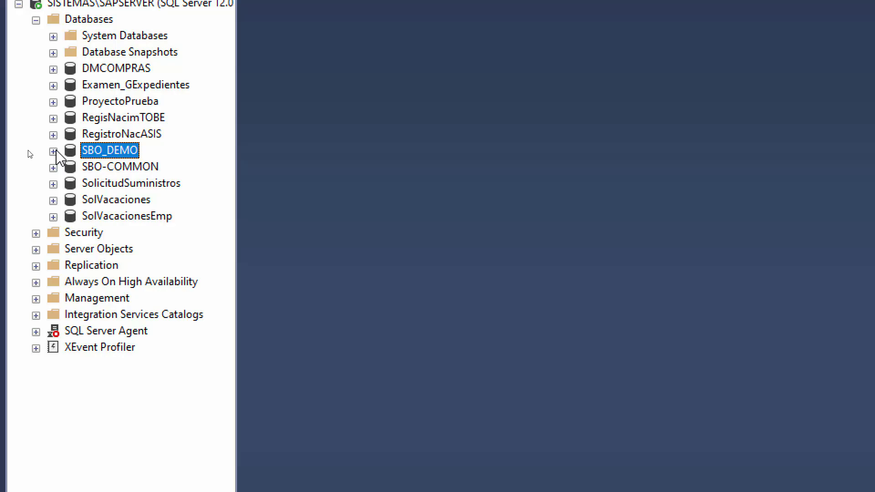
{"action": "left_click", "coordinate": [53, 151]}
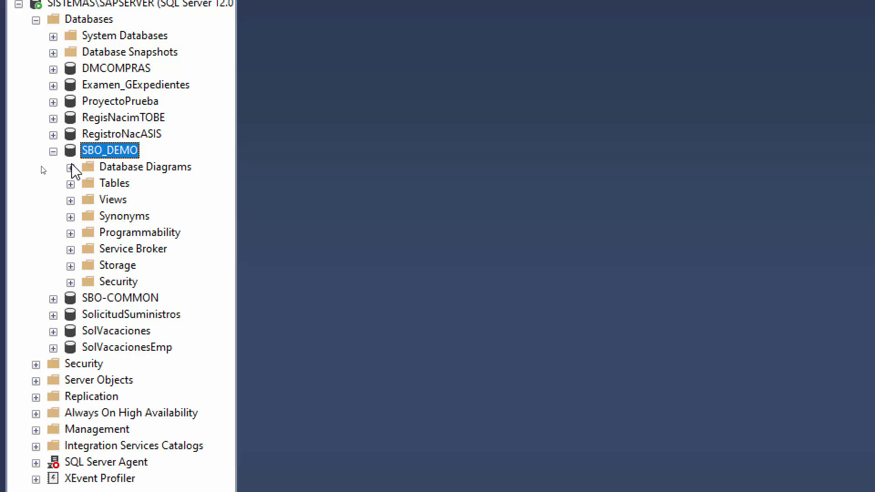
{"action": "left_click", "coordinate": [71, 184]}
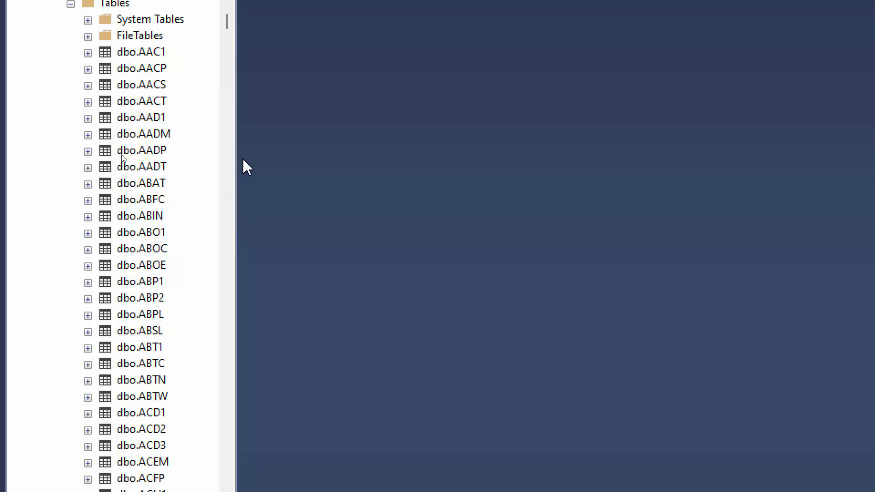
Widen the object tree, browse the list of SBO_DEMO tables and collapse the database again.
{"action": "left_click_drag", "start_coordinate": [234, 159], "coordinate": [292, 163]}
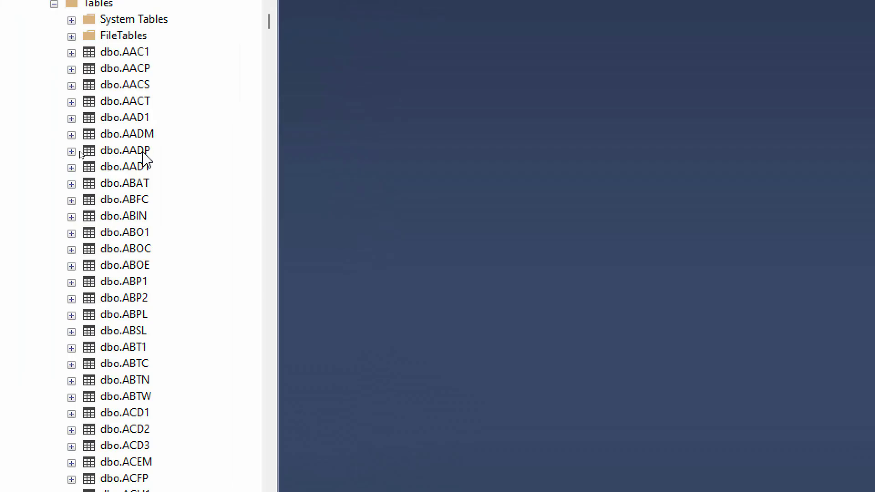
{"action": "scroll", "coordinate": [80, 155], "scroll_direction": "down", "scroll_amount": 7}
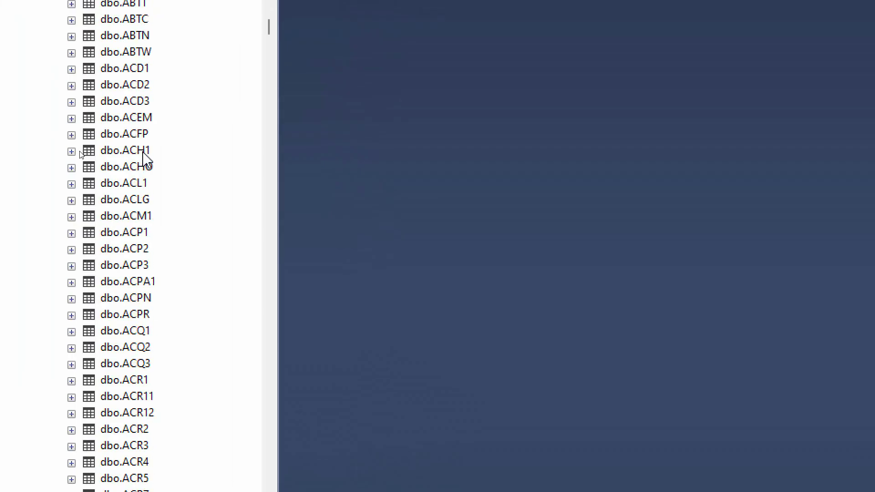
{"action": "left_click_drag", "start_coordinate": [271, 29], "coordinate": [267, 315]}
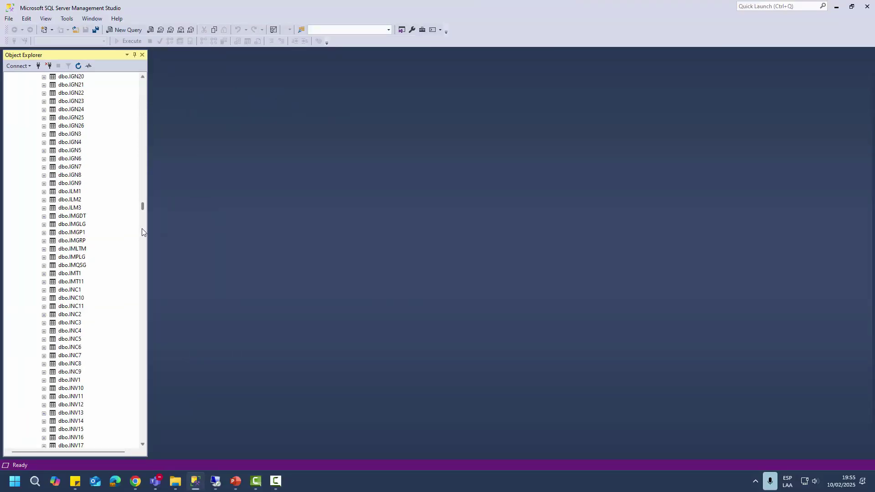
{"action": "scroll", "coordinate": [143, 232], "scroll_direction": "up", "scroll_amount": 20}
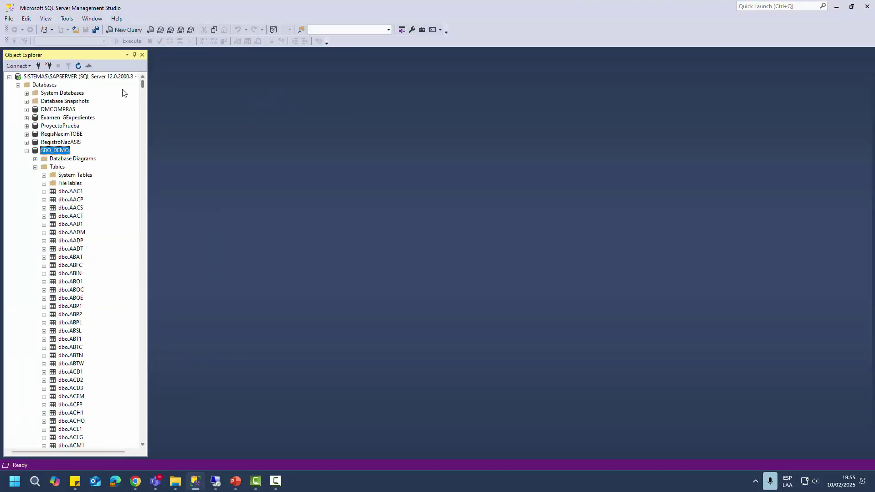
{"action": "left_click", "coordinate": [27, 150]}
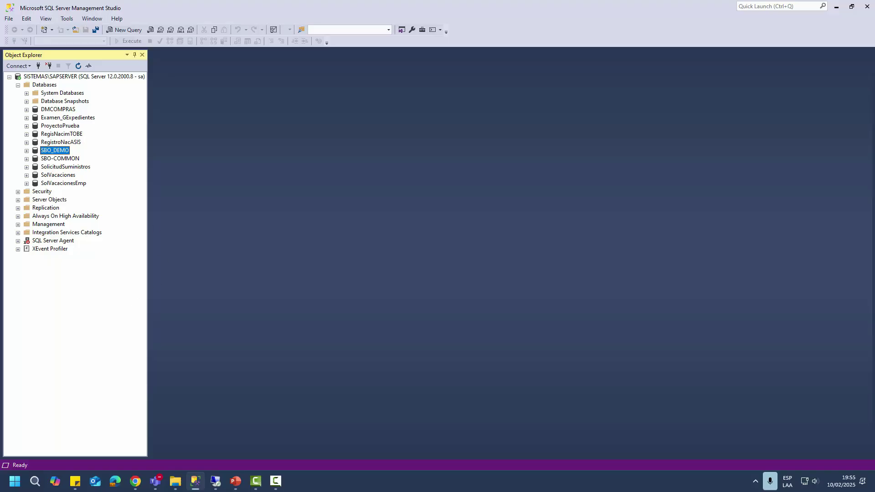
Switch to the SAP Tables website in the browser and copy its address, sap.erpref.com.
{"action": "key", "text": "alt+Tab"}
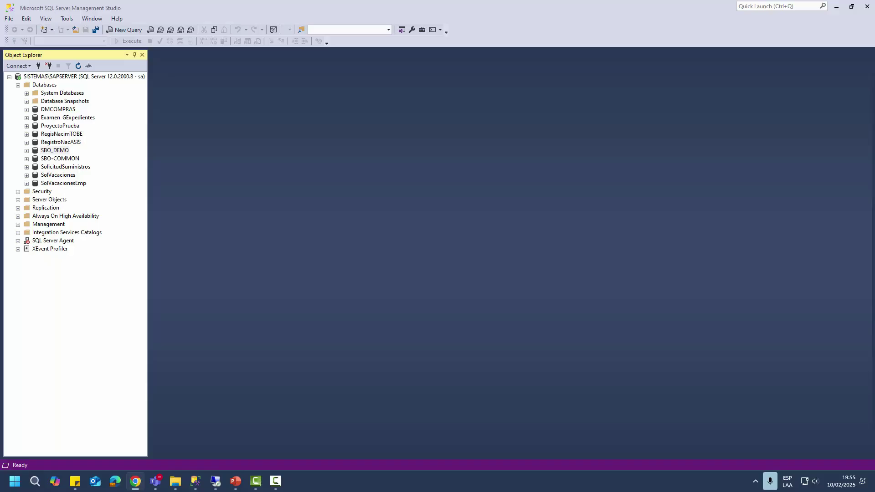
{"action": "left_click_drag", "start_coordinate": [1, 80], "coordinate": [270, 81]}
{"action": "double_click", "coordinate": [274, 78]}
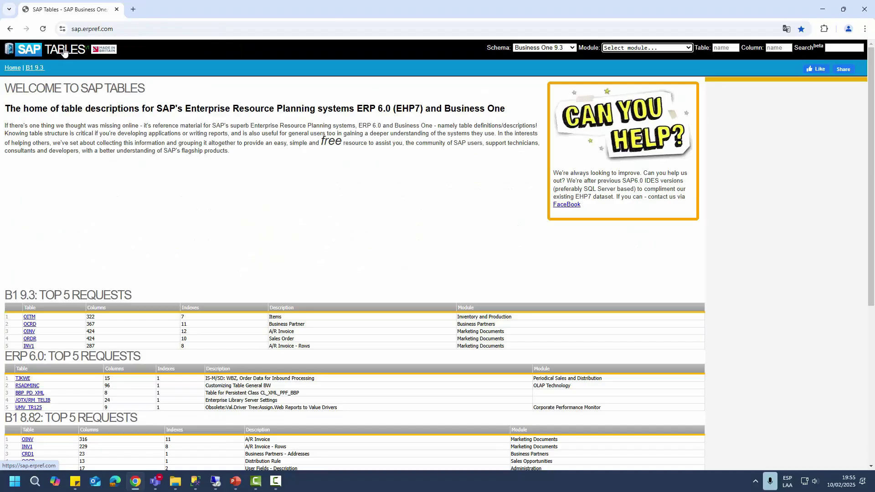
{"action": "left_click", "coordinate": [242, 17]}
{"action": "key", "text": "ctrl+c"}
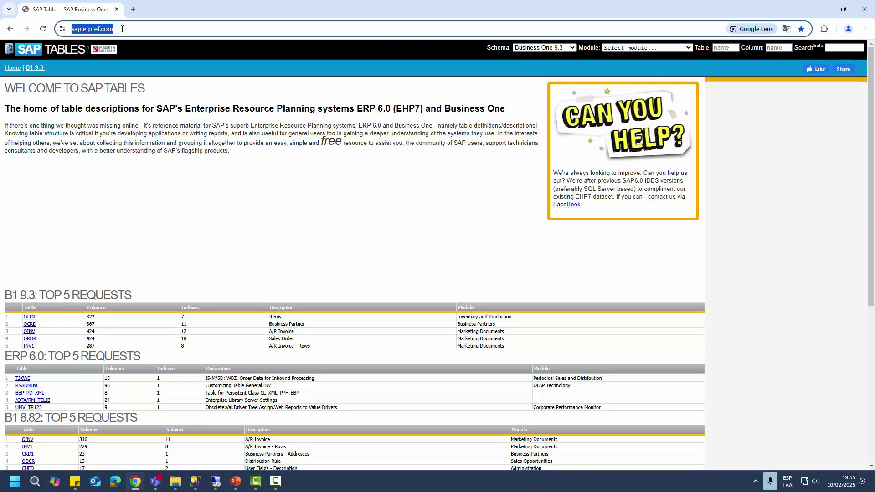
{"action": "mouse_move", "coordinate": [156, 481]}
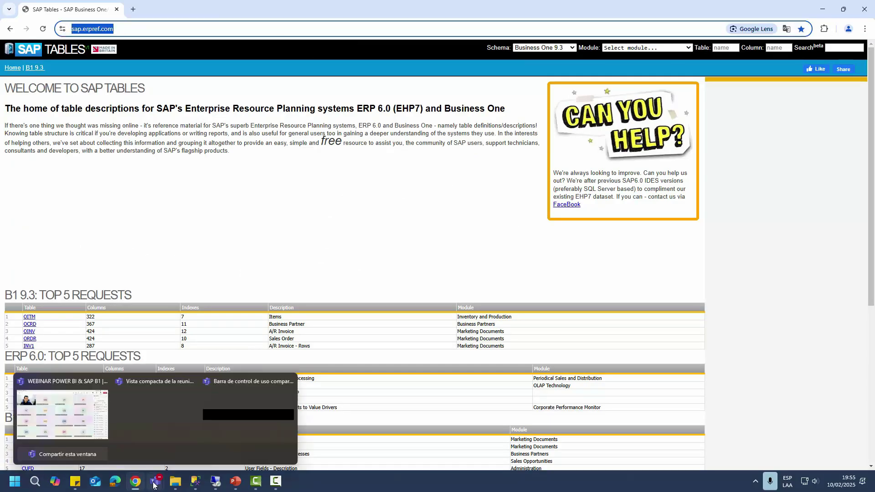
{"action": "left_click", "coordinate": [94, 418]}
{"action": "left_click", "coordinate": [538, 46]}
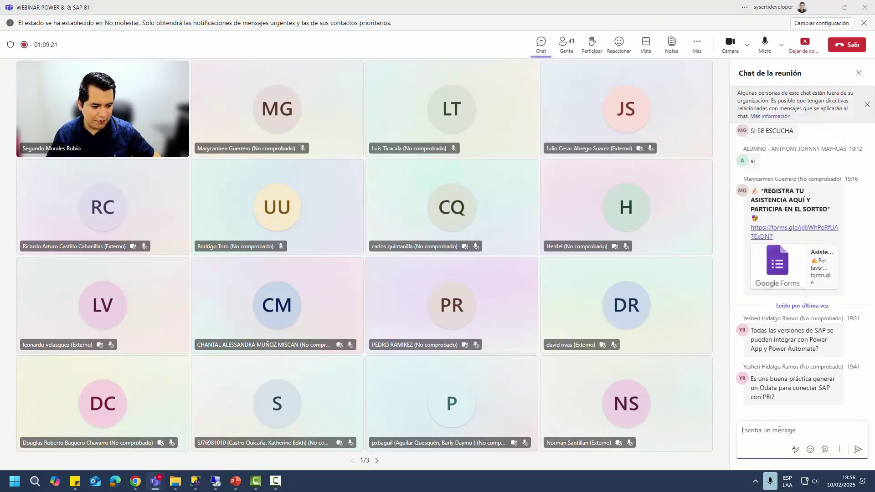
{"action": "key", "text": "ctrl+v"}
{"action": "key", "text": "Return"}
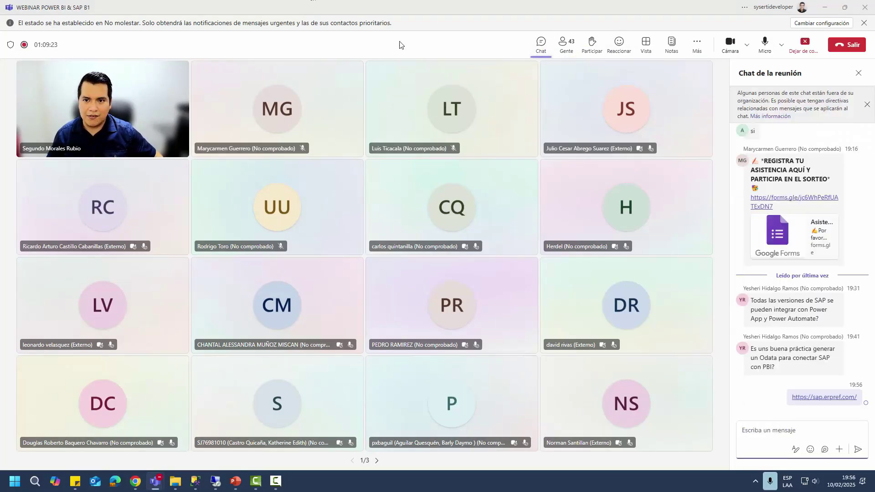
Switch back to the SAP Tables website and list the Business One 9.3 tables of the Inventory and Production module.
{"action": "key", "text": "alt+Tab"}
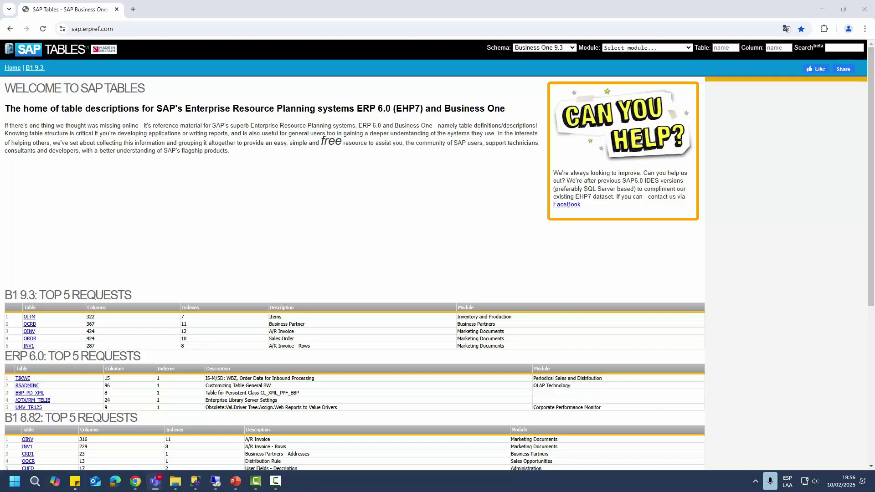
{"action": "left_click", "coordinate": [330, 197]}
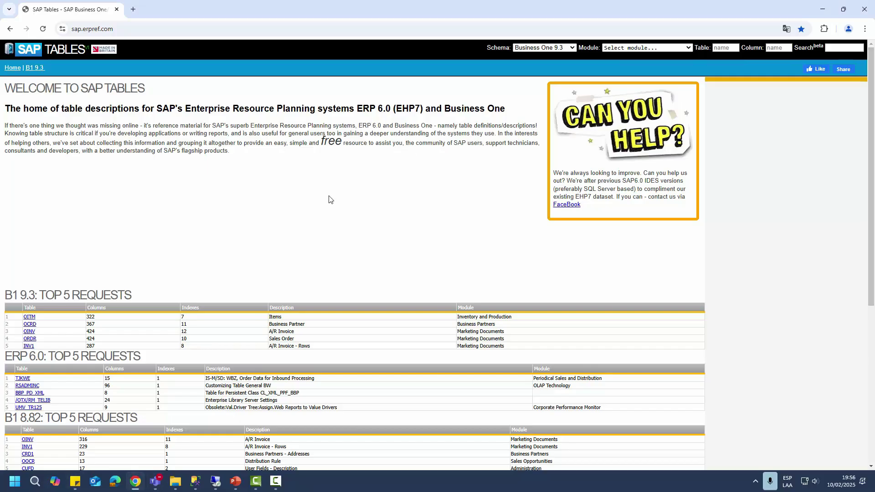
{"action": "scroll", "coordinate": [323, 246], "scroll_direction": "down", "scroll_amount": 4}
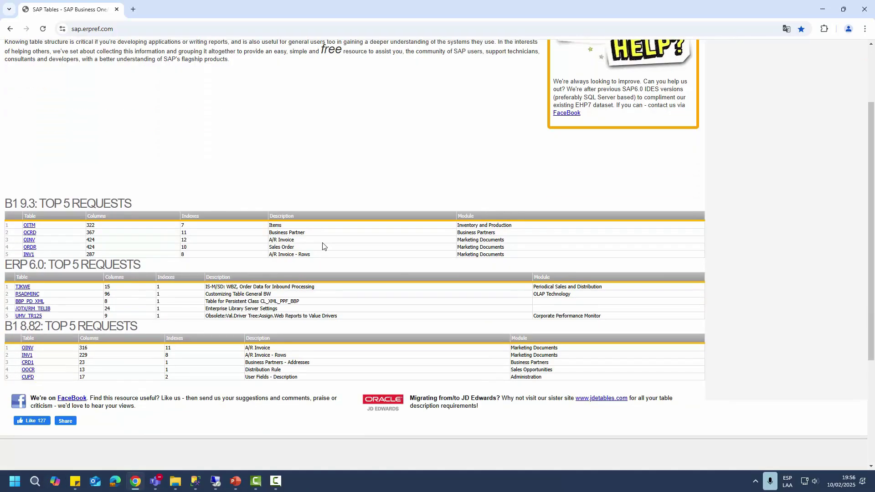
{"action": "scroll", "coordinate": [157, 204], "scroll_direction": "up", "scroll_amount": 4}
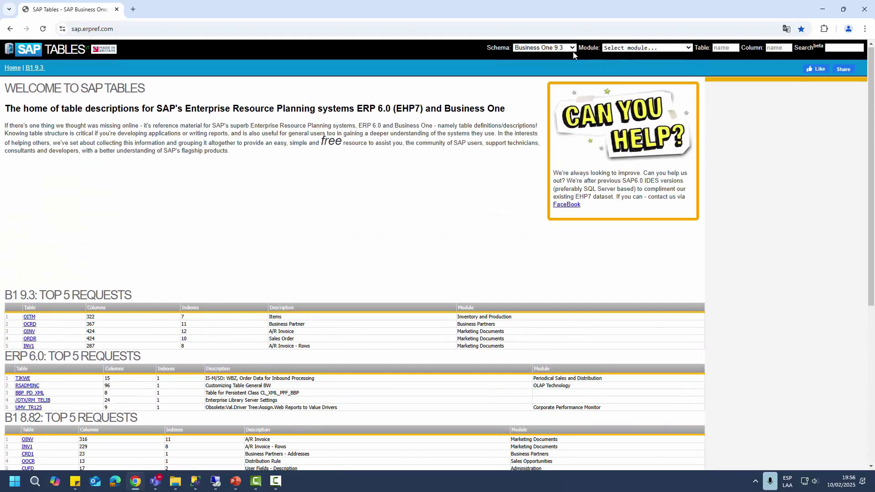
{"action": "left_click", "coordinate": [571, 49]}
{"action": "left_click", "coordinate": [629, 49]}
{"action": "left_click", "coordinate": [630, 51]}
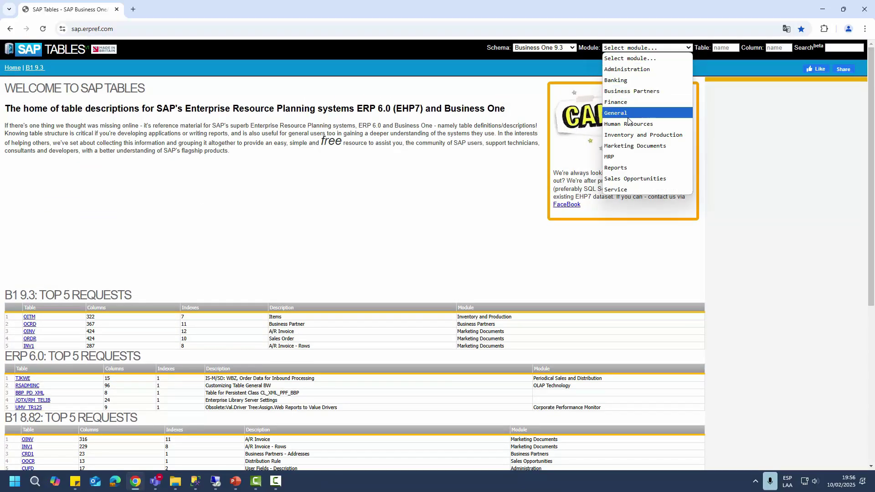
{"action": "left_click", "coordinate": [638, 135]}
{"action": "left_click", "coordinate": [726, 48]}
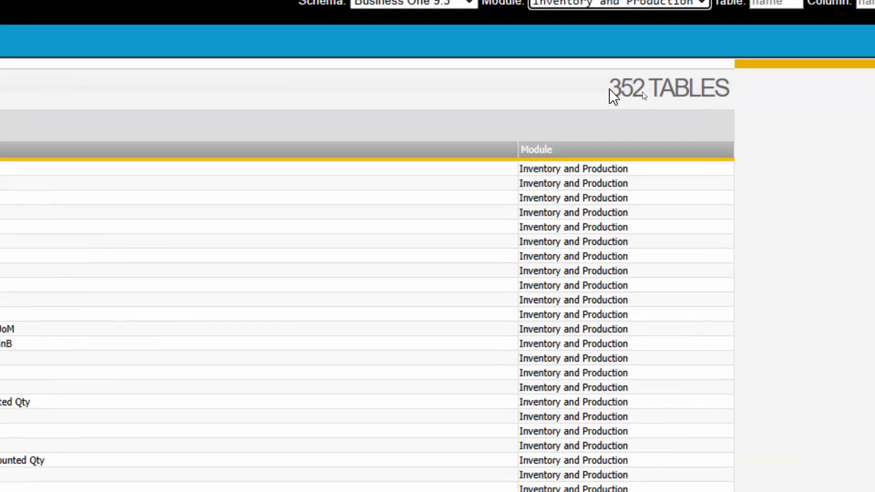
Highlight the module's table total and look through the list of Inventory and Production tables.
{"action": "left_click_drag", "start_coordinate": [610, 89], "coordinate": [732, 94]}
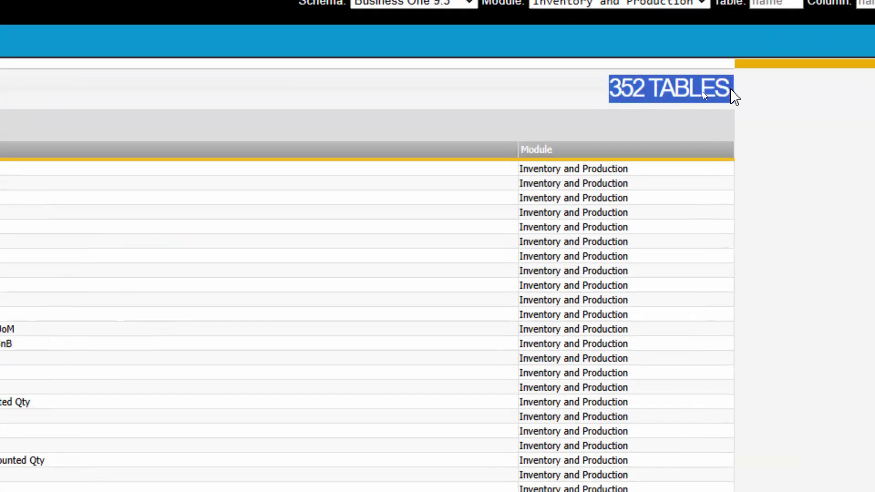
{"action": "left_click", "coordinate": [666, 103]}
{"action": "scroll", "coordinate": [146, 254], "scroll_direction": "down", "scroll_amount": 5}
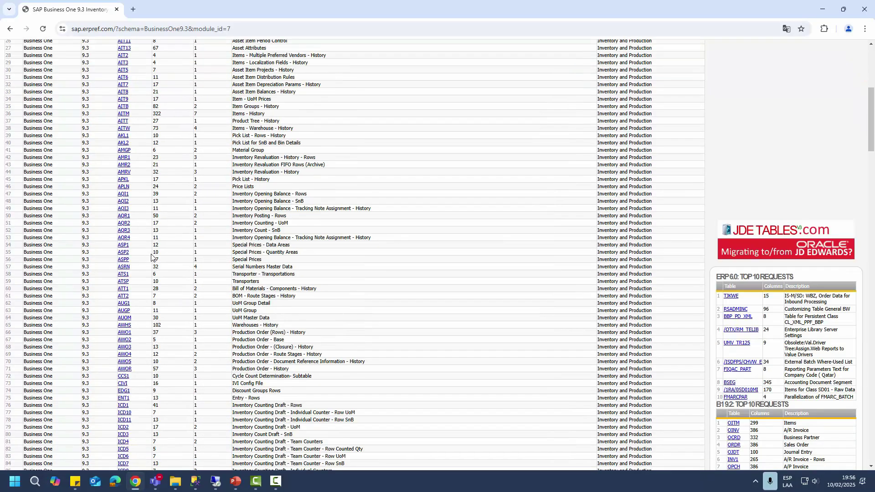
{"action": "scroll", "coordinate": [151, 257], "scroll_direction": "down", "scroll_amount": 20}
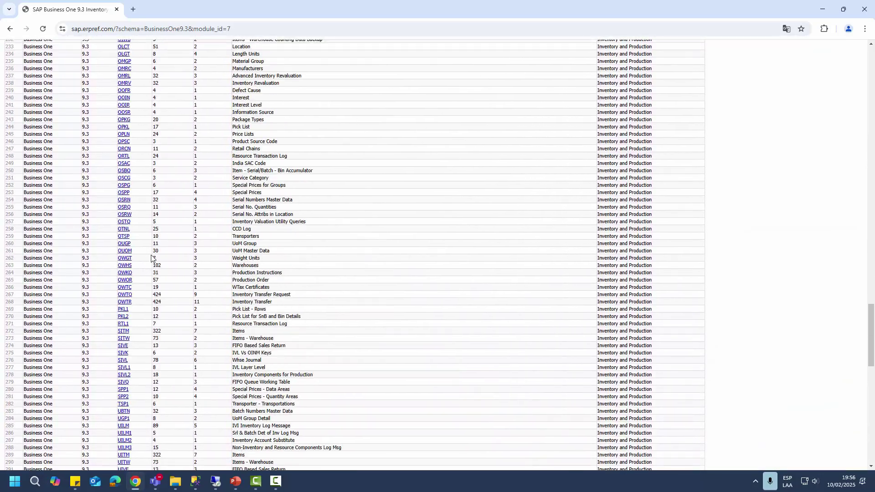
{"action": "scroll", "coordinate": [151, 258], "scroll_direction": "up", "scroll_amount": 20}
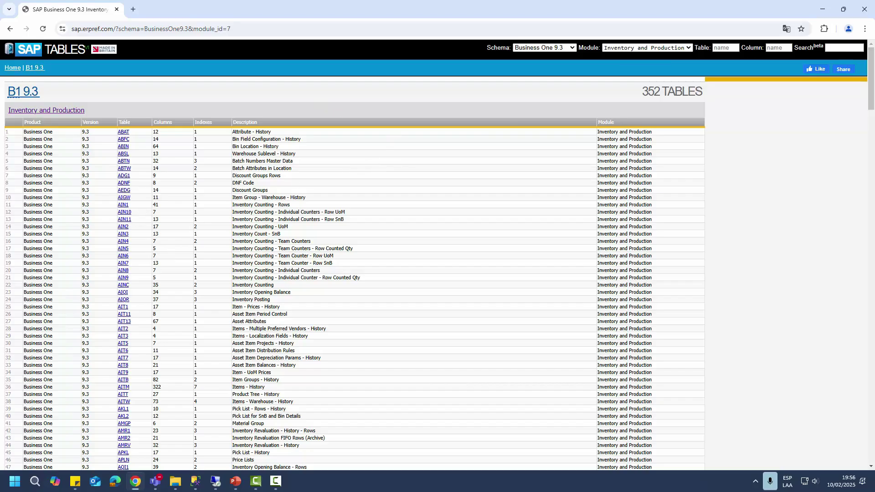
Find the Items table, OITM, in the Inventory and Production list and open its definition.
{"action": "scroll", "coordinate": [175, 240], "scroll_direction": "down", "scroll_amount": 5}
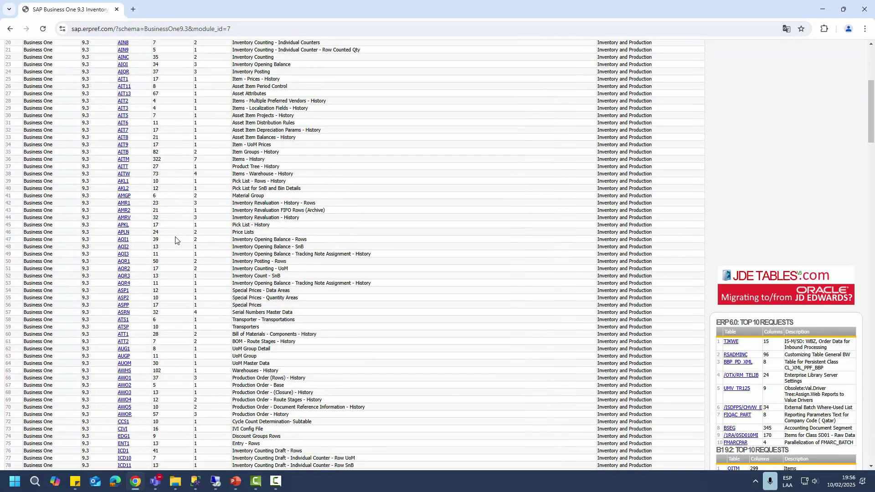
{"action": "scroll", "coordinate": [175, 241], "scroll_direction": "down", "scroll_amount": 5}
{"action": "left_click_drag", "start_coordinate": [870, 118], "coordinate": [865, 292]}
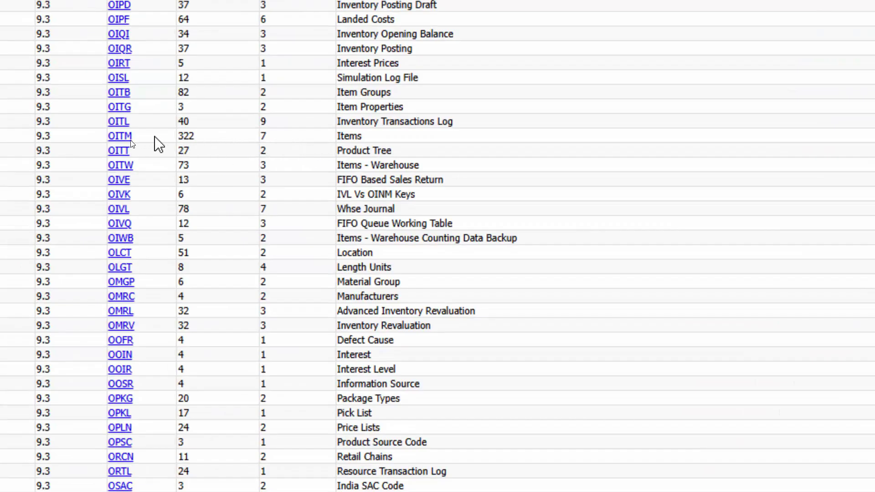
{"action": "left_click", "coordinate": [120, 139]}
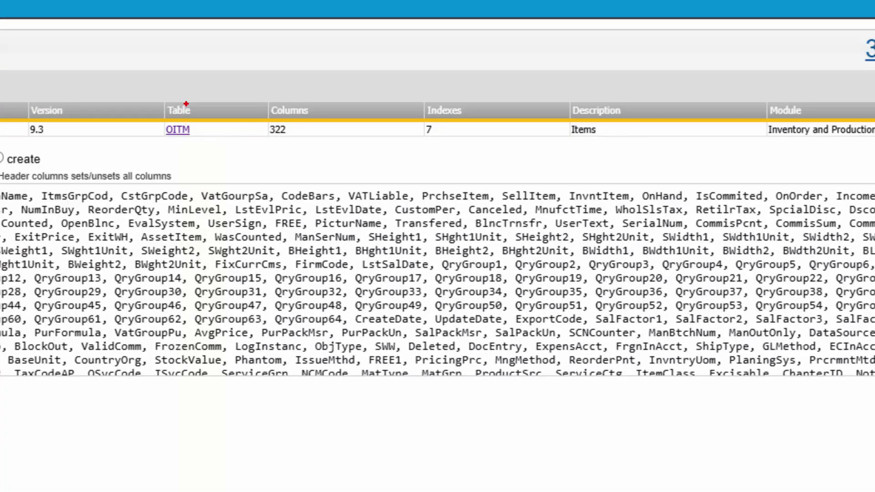
Circle the table name OITM and its column count on the magnified definition page, and clear the annotations.
{"action": "mouse_move", "coordinate": [183, 100]}
{"action": "left_mouse_down"}
{"action": "mouse_move", "coordinate": [134, 151]}
{"action": "mouse_move", "coordinate": [157, 90]}
{"action": "left_mouse_up"}
{"action": "mouse_move", "coordinate": [306, 95]}
{"action": "left_mouse_down"}
{"action": "mouse_move", "coordinate": [312, 155]}
{"action": "mouse_move", "coordinate": [301, 96]}
{"action": "left_mouse_up"}
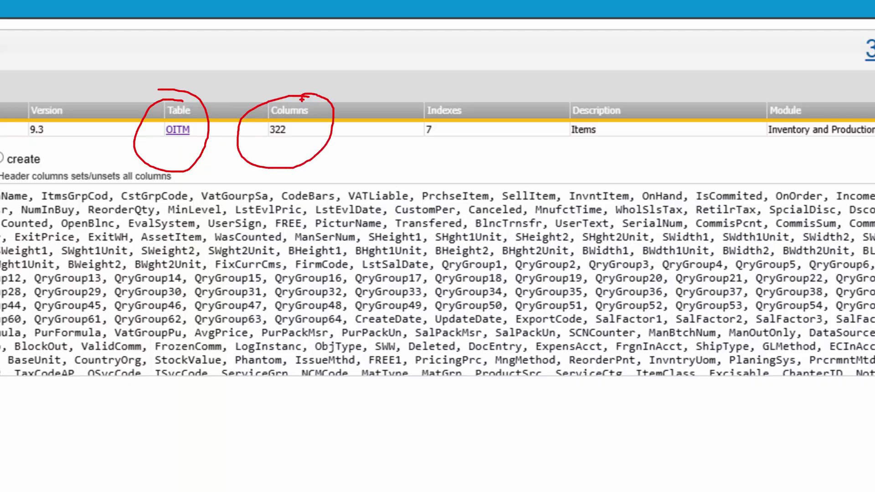
{"action": "key", "text": "Escape"}
{"action": "key", "text": "Escape"}
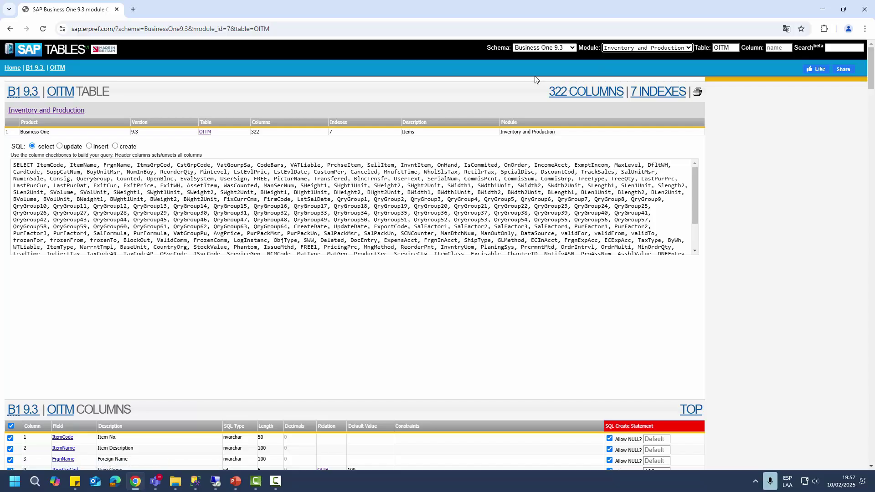
Check the Teams meeting, switch to File Explorer and go up to the Webinar - Power BI y SAP B1 folder.
{"action": "mouse_move", "coordinate": [156, 481]}
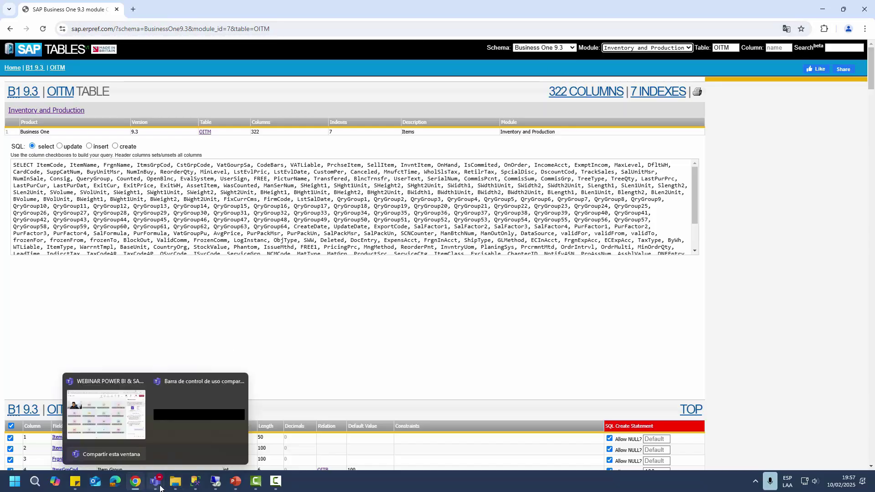
{"action": "left_click", "coordinate": [117, 420]}
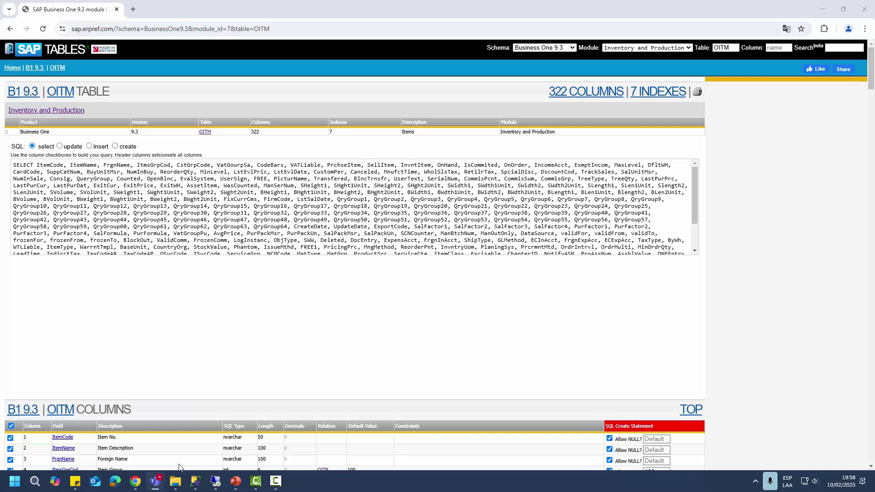
{"action": "mouse_move", "coordinate": [174, 482]}
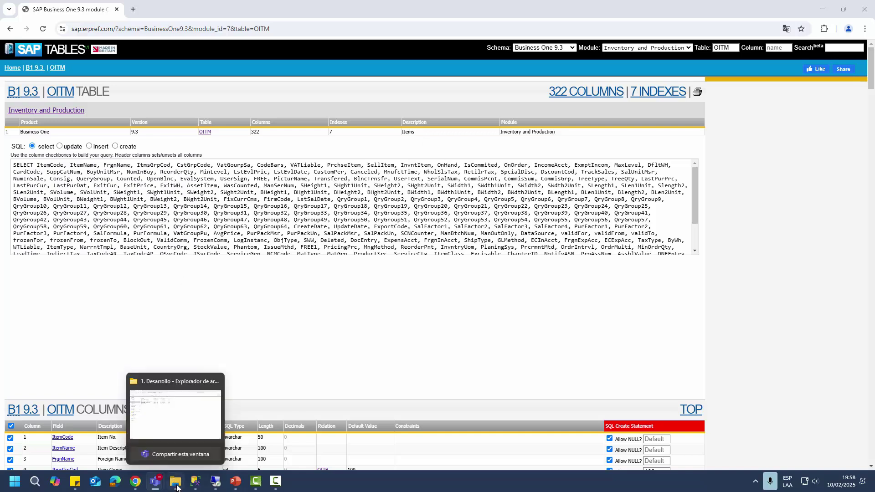
{"action": "left_click", "coordinate": [176, 484]}
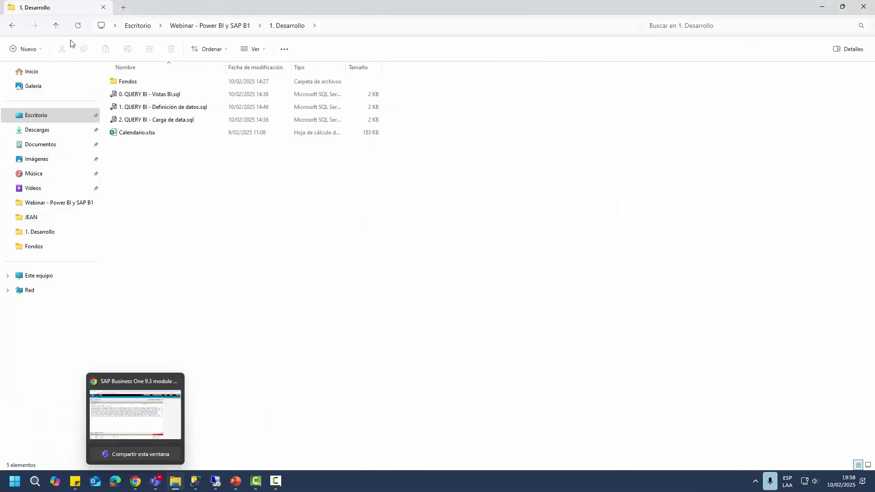
{"action": "left_click", "coordinate": [59, 26]}
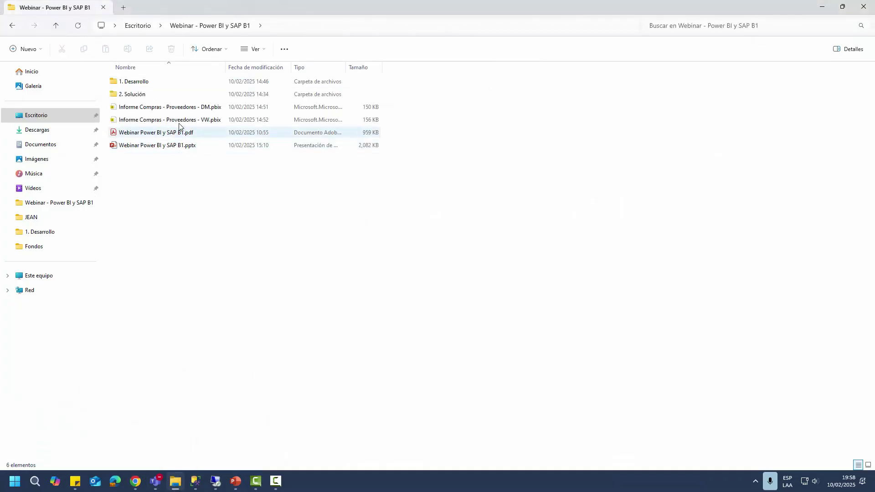
Find and launch Power BI Desktop, bring its window forward and start a blank report.
{"action": "key", "text": "super"}
{"action": "type", "text": "power"}
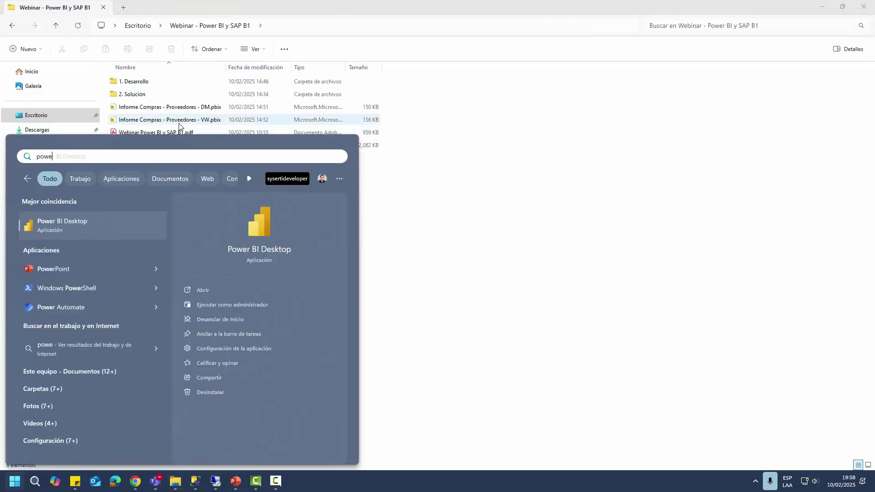
{"action": "key", "text": "Return"}
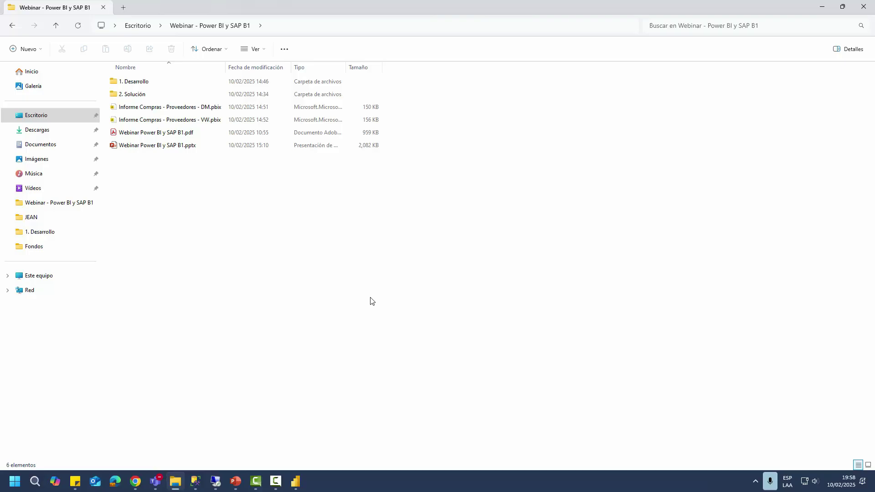
{"action": "mouse_move", "coordinate": [296, 482]}
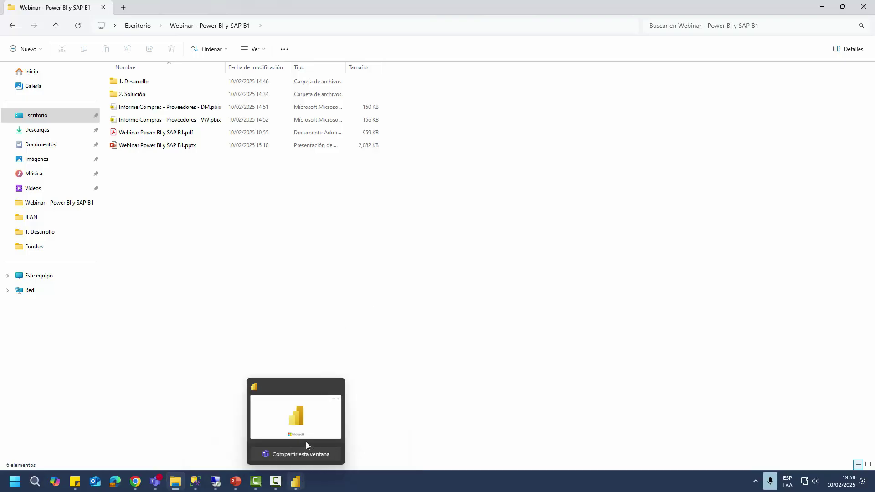
{"action": "left_click", "coordinate": [283, 409]}
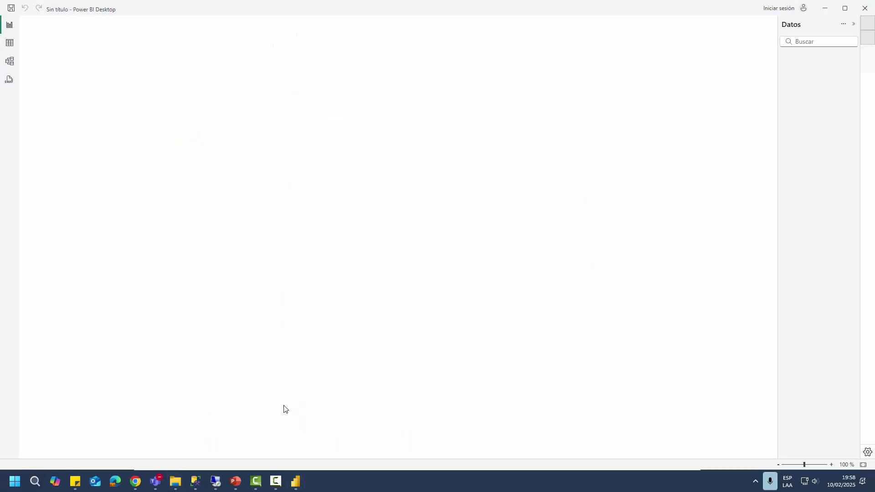
{"action": "left_click", "coordinate": [169, 114]}
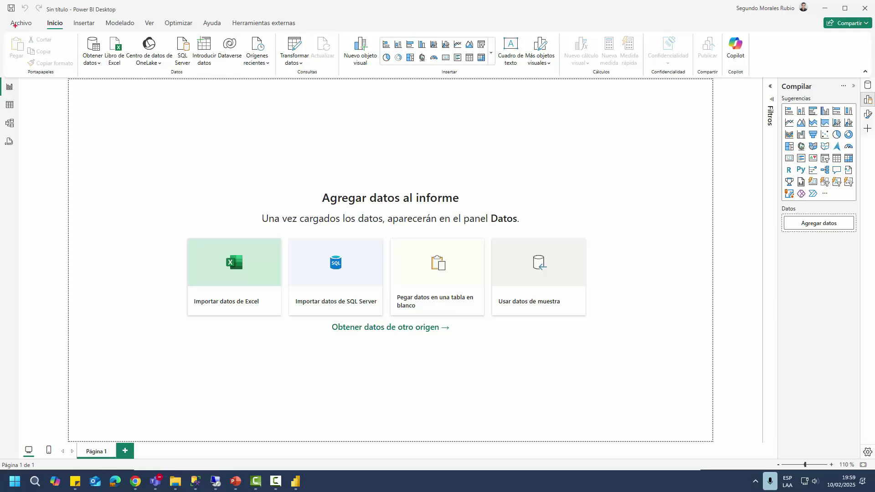
Frame the whole ribbon with a red rectangle and mark the Archivo, Inicio and Insertar headings and the Datos and Consultas groups.
{"action": "mouse_move", "coordinate": [3, 18]}
{"action": "left_mouse_down"}
{"action": "mouse_move", "coordinate": [527, 73]}
{"action": "mouse_move", "coordinate": [757, 79]}
{"action": "left_mouse_up"}
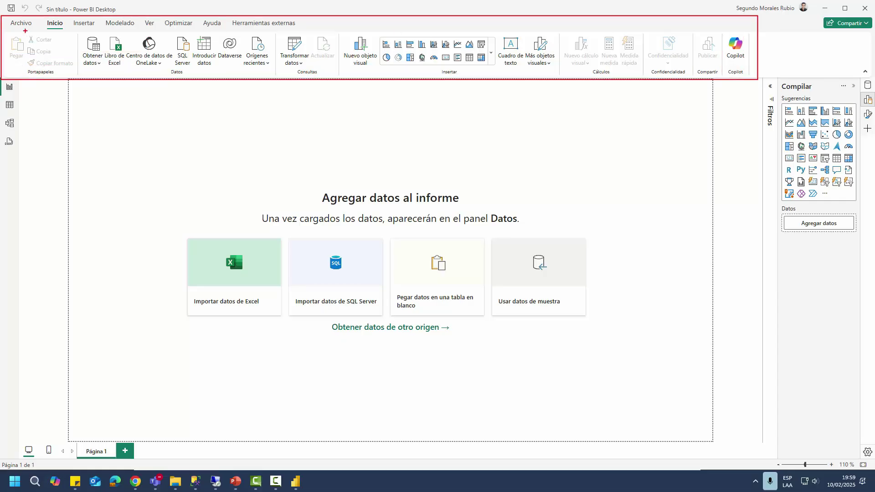
{"action": "left_click_drag", "start_coordinate": [9, 26], "coordinate": [76, 29]}
{"action": "left_click_drag", "start_coordinate": [183, 68], "coordinate": [184, 73]}
{"action": "left_click_drag", "start_coordinate": [296, 63], "coordinate": [318, 73]}
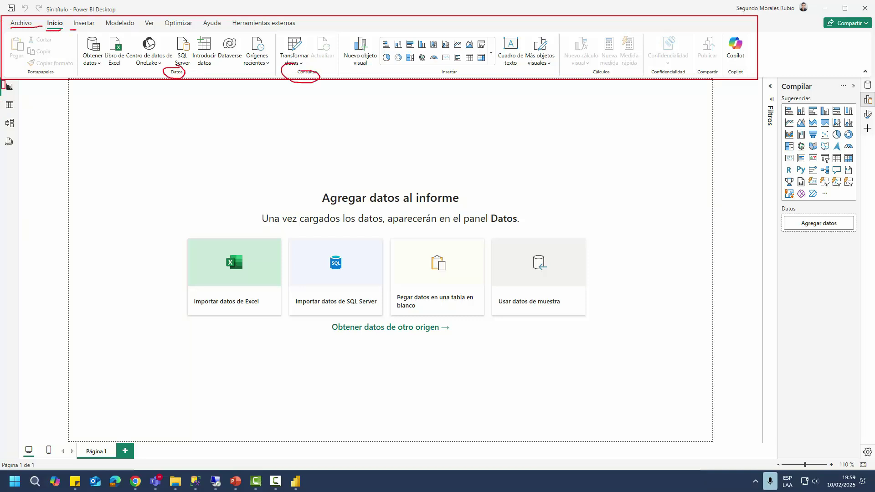
Frame the view switcher and the Filtros and Compilar area in red, mark their individual icons and clear the annotations.
{"action": "left_click_drag", "start_coordinate": [1, 80], "coordinate": [26, 173]}
{"action": "mouse_move", "coordinate": [17, 88]}
{"action": "left_mouse_down"}
{"action": "mouse_move", "coordinate": [33, 97]}
{"action": "mouse_move", "coordinate": [30, 150]}
{"action": "left_mouse_up"}
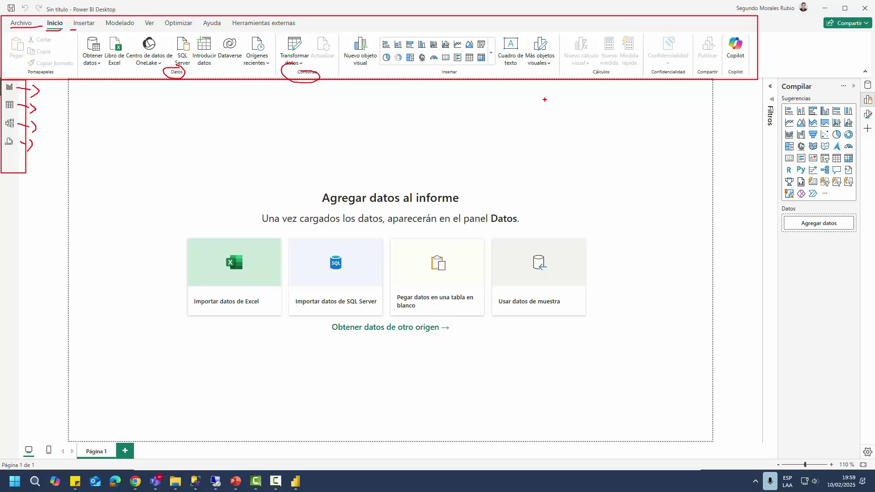
{"action": "left_click_drag", "start_coordinate": [761, 77], "coordinate": [872, 308]}
{"action": "left_click_drag", "start_coordinate": [862, 77], "coordinate": [844, 62]}
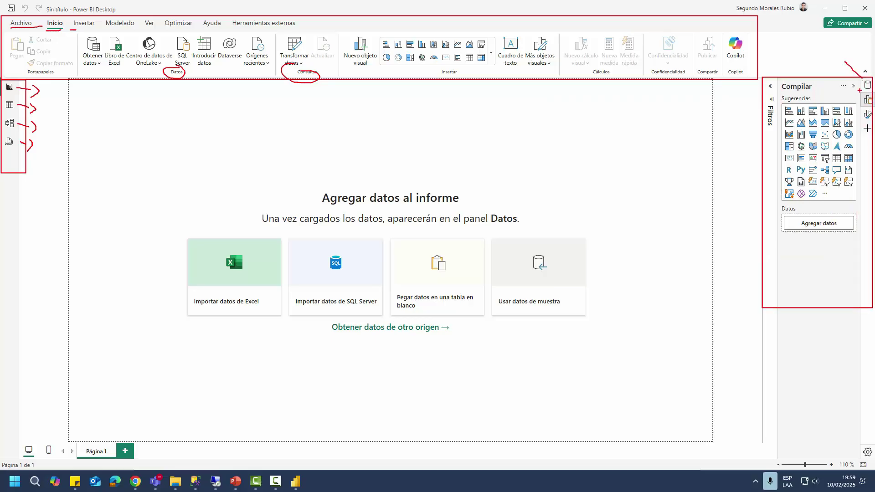
{"action": "mouse_move", "coordinate": [861, 97]}
{"action": "left_mouse_down"}
{"action": "mouse_move", "coordinate": [842, 94]}
{"action": "mouse_move", "coordinate": [840, 114]}
{"action": "mouse_move", "coordinate": [844, 144]}
{"action": "mouse_move", "coordinate": [860, 132]}
{"action": "left_mouse_up"}
{"action": "key", "text": "Escape"}
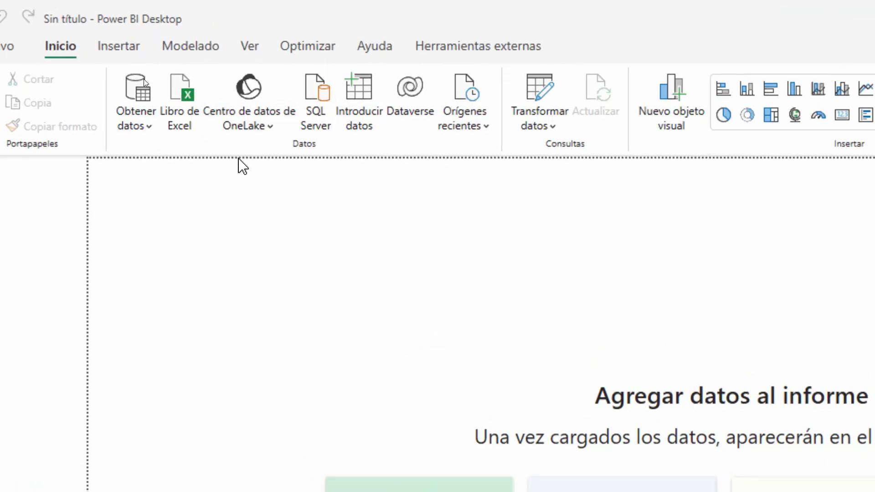
On a magnified screen, circle Inicio, frame the Datos group and mark its Excel, OneLake, SQL Server and Dataverse sources, and clear the annotations.
{"action": "key", "text": "ctrl+2"}
{"action": "mouse_move", "coordinate": [65, 36]}
{"action": "left_mouse_down"}
{"action": "mouse_move", "coordinate": [36, 59]}
{"action": "mouse_move", "coordinate": [57, 36]}
{"action": "left_mouse_up"}
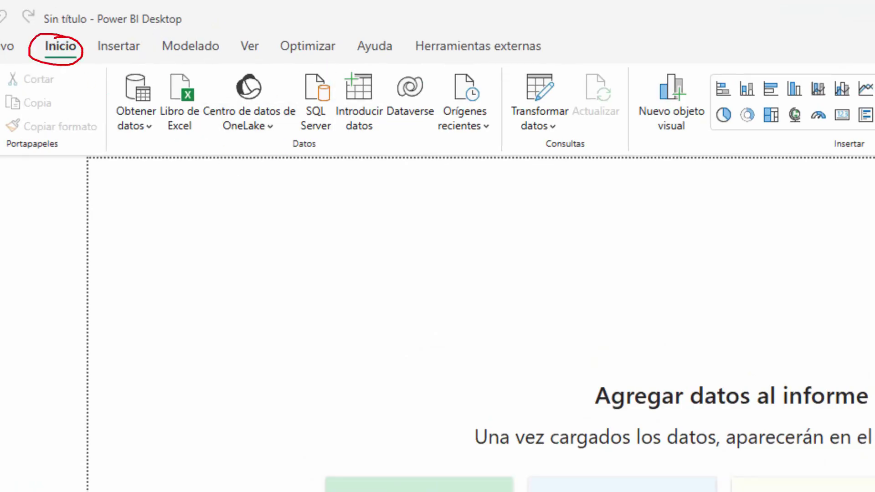
{"action": "mouse_move", "coordinate": [102, 63]}
{"action": "left_mouse_down"}
{"action": "mouse_move", "coordinate": [126, 76]}
{"action": "mouse_move", "coordinate": [506, 160]}
{"action": "left_mouse_up"}
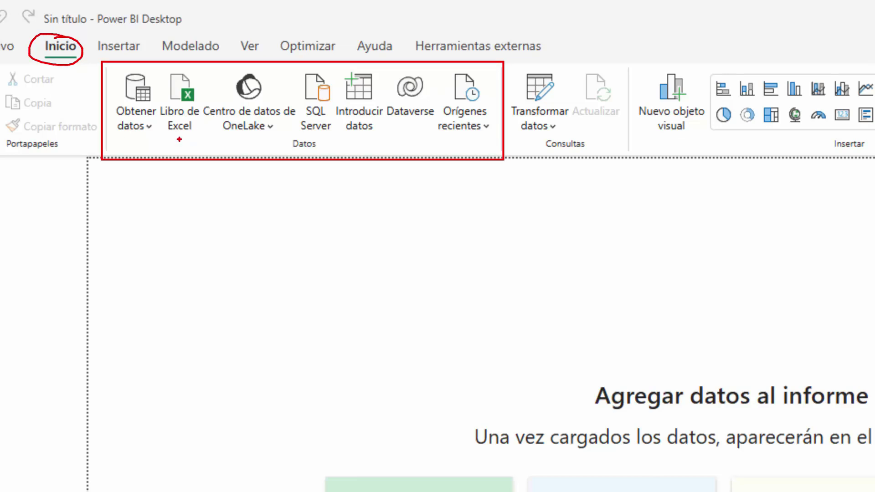
{"action": "mouse_move", "coordinate": [179, 133]}
{"action": "left_mouse_down"}
{"action": "mouse_move", "coordinate": [184, 168]}
{"action": "mouse_move", "coordinate": [179, 132]}
{"action": "mouse_move", "coordinate": [187, 146]}
{"action": "left_mouse_up"}
{"action": "mouse_move", "coordinate": [248, 137]}
{"action": "left_mouse_down"}
{"action": "mouse_move", "coordinate": [245, 162]}
{"action": "mouse_move", "coordinate": [248, 134]}
{"action": "left_mouse_up"}
{"action": "left_click_drag", "start_coordinate": [247, 135], "coordinate": [251, 146]}
{"action": "mouse_move", "coordinate": [315, 136]}
{"action": "left_mouse_down"}
{"action": "mouse_move", "coordinate": [302, 169]}
{"action": "mouse_move", "coordinate": [315, 133]}
{"action": "mouse_move", "coordinate": [321, 141]}
{"action": "left_mouse_up"}
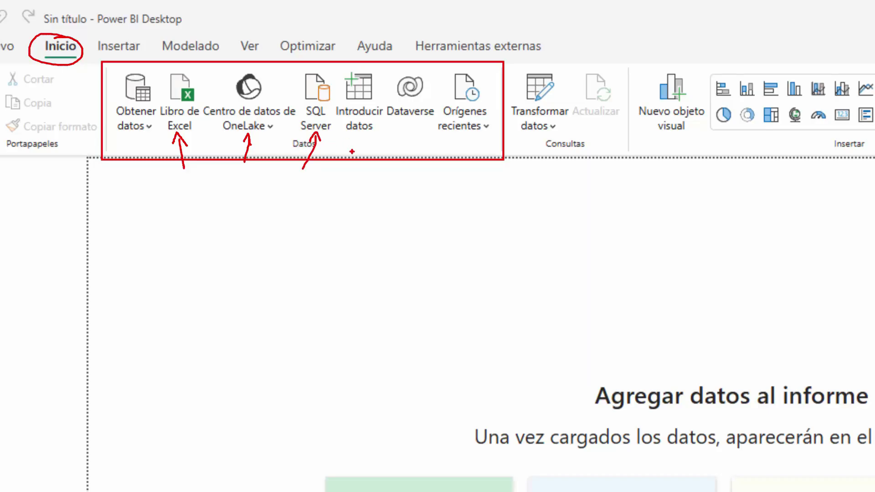
{"action": "mouse_move", "coordinate": [418, 68]}
{"action": "left_mouse_down"}
{"action": "mouse_move", "coordinate": [342, 113]}
{"action": "mouse_move", "coordinate": [471, 90]}
{"action": "mouse_move", "coordinate": [417, 68]}
{"action": "left_mouse_up"}
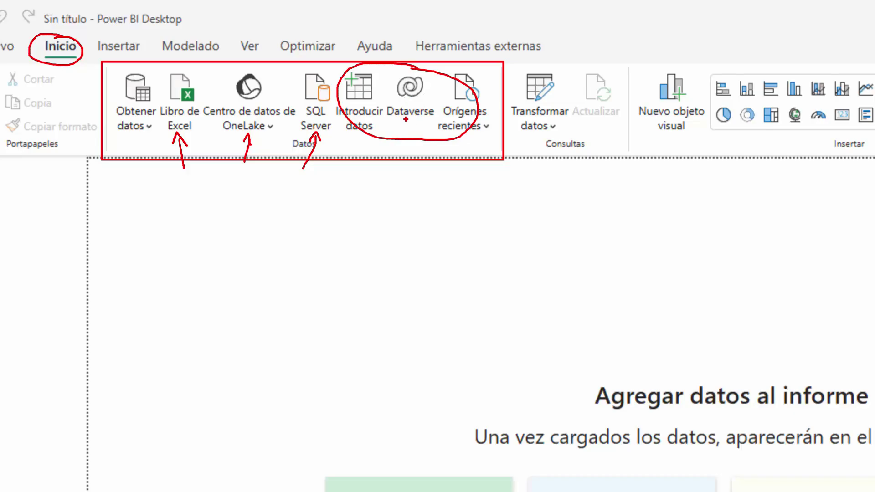
{"action": "key", "text": "Escape"}
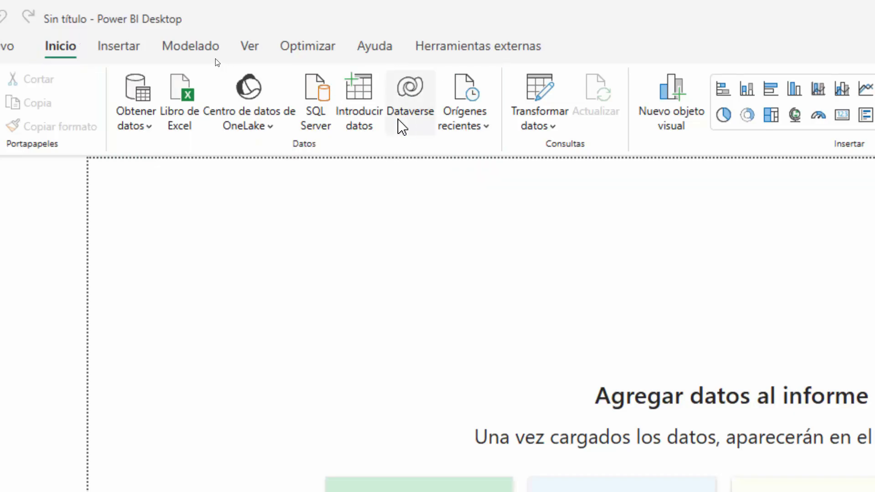
Open the complete list of data sources, browse its connectors and search for SAP.
{"action": "left_click", "coordinate": [145, 134]}
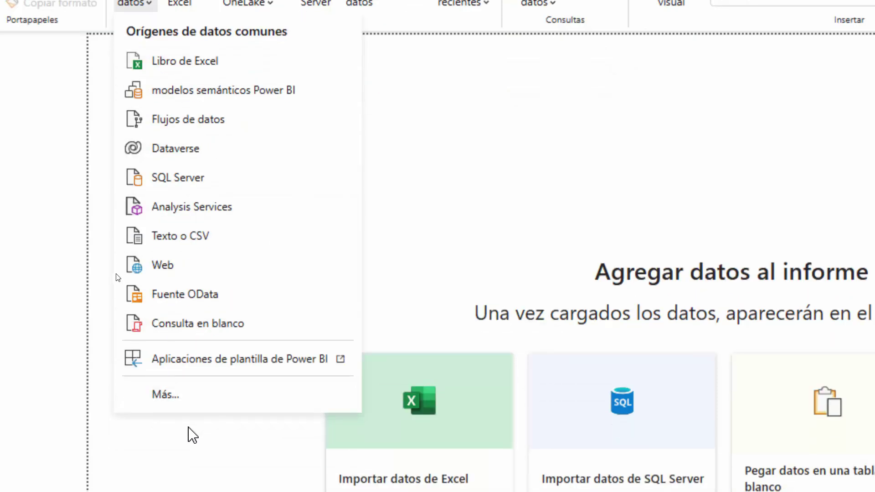
{"action": "left_click", "coordinate": [166, 398]}
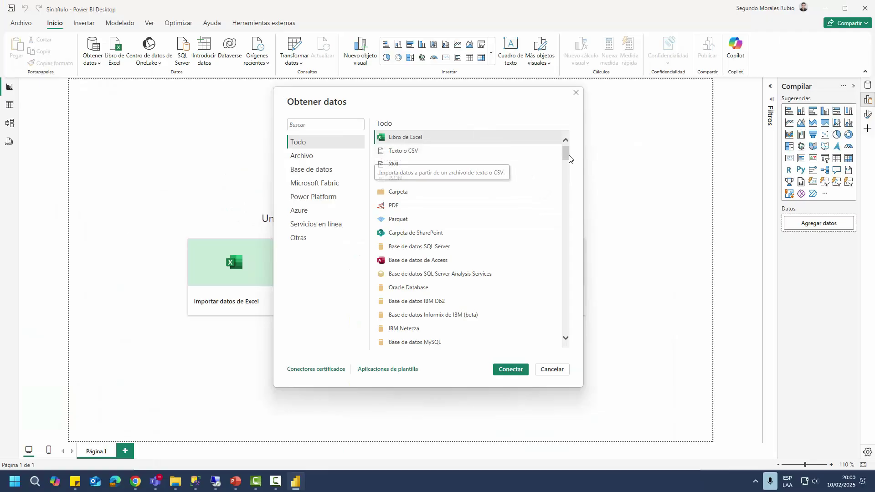
{"action": "left_click_drag", "start_coordinate": [662, 162], "coordinate": [665, 317]}
{"action": "left_click_drag", "start_coordinate": [568, 222], "coordinate": [566, 142]}
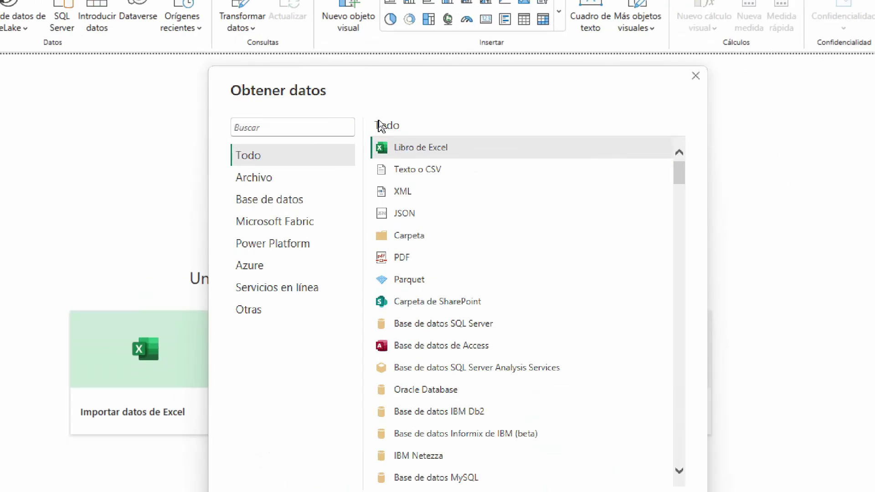
{"action": "left_click", "coordinate": [317, 127]}
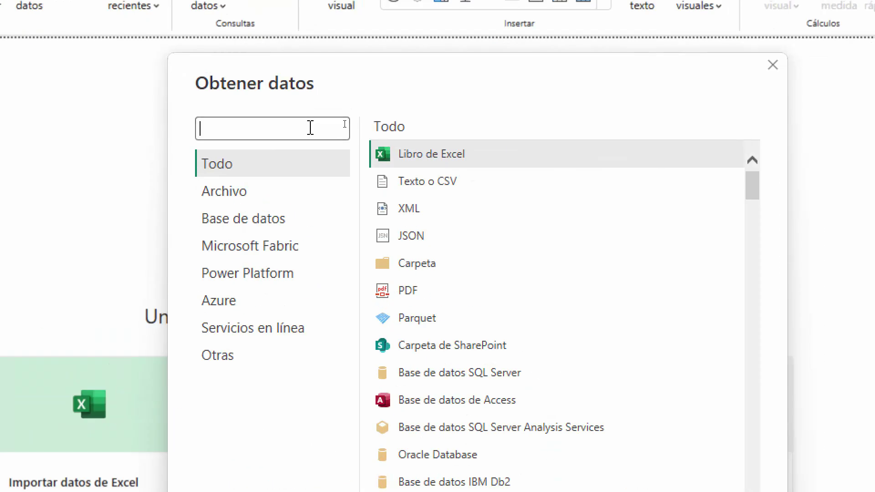
{"action": "type", "text": "SAP"}
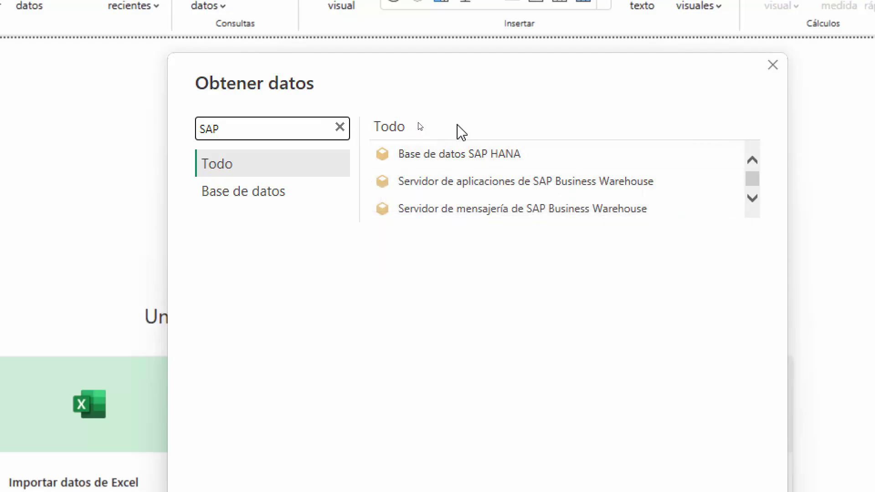
Underline SAP HANA in the first connector's name, annotate S4/HANA beside it and circle the note in red.
{"action": "left_click_drag", "start_coordinate": [466, 160], "coordinate": [522, 160]}
{"action": "type", "text": "S4"}
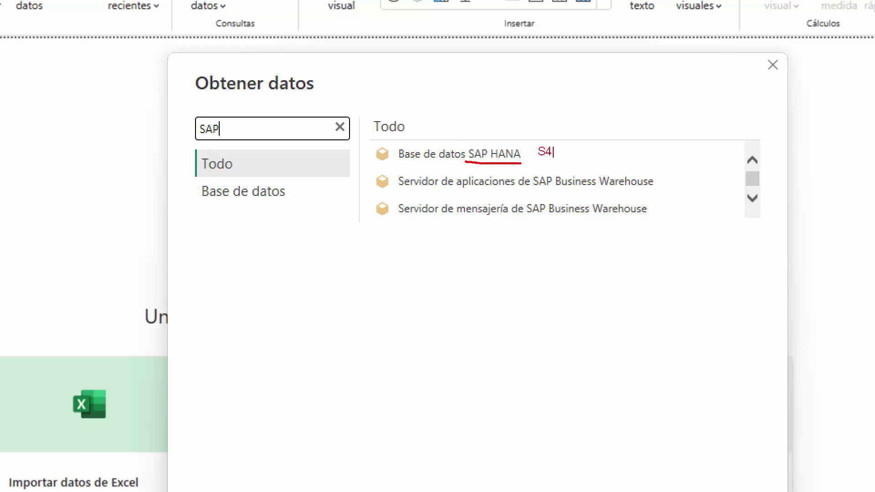
{"action": "type", "text": "/HANA"}
{"action": "left_click_drag", "start_coordinate": [534, 160], "coordinate": [590, 160]}
{"action": "mouse_move", "coordinate": [535, 160]}
{"action": "left_mouse_down"}
{"action": "mouse_move", "coordinate": [532, 143]}
{"action": "mouse_move", "coordinate": [586, 137]}
{"action": "mouse_move", "coordinate": [590, 162]}
{"action": "left_mouse_up"}
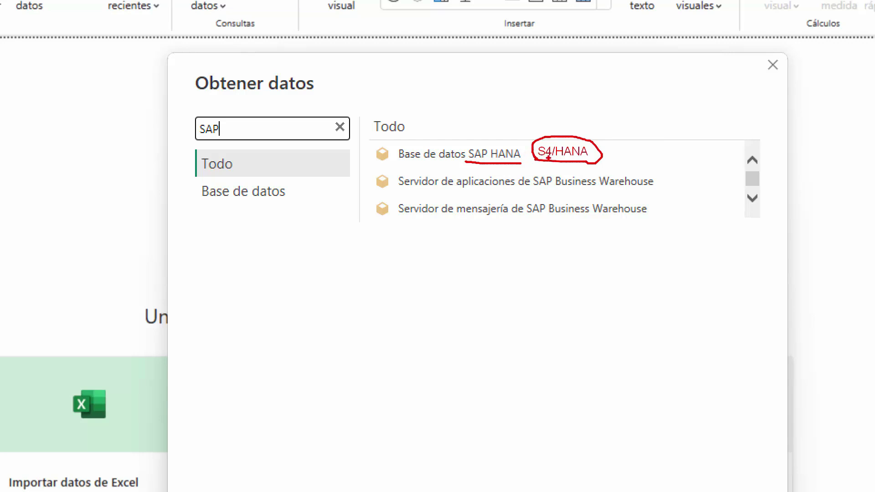
Draw arrows from the S4/HANA note to SAP HANA and down to a SAP HANA CLIENT note, and clear the annotations.
{"action": "mouse_move", "coordinate": [561, 131]}
{"action": "left_mouse_down"}
{"action": "mouse_move", "coordinate": [512, 136]}
{"action": "mouse_move", "coordinate": [523, 135]}
{"action": "left_mouse_up"}
{"action": "left_click_drag", "start_coordinate": [521, 163], "coordinate": [525, 163]}
{"action": "mouse_move", "coordinate": [497, 165]}
{"action": "left_mouse_down"}
{"action": "mouse_move", "coordinate": [451, 171]}
{"action": "mouse_move", "coordinate": [405, 225]}
{"action": "mouse_move", "coordinate": [419, 226]}
{"action": "left_mouse_up"}
{"action": "type", "text": "t"}
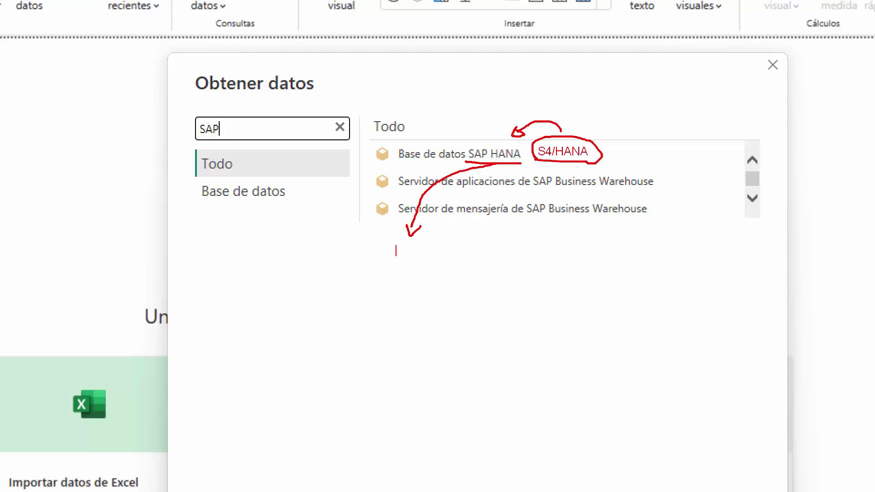
{"action": "type", "text": "SAP HANA CLIENT"}
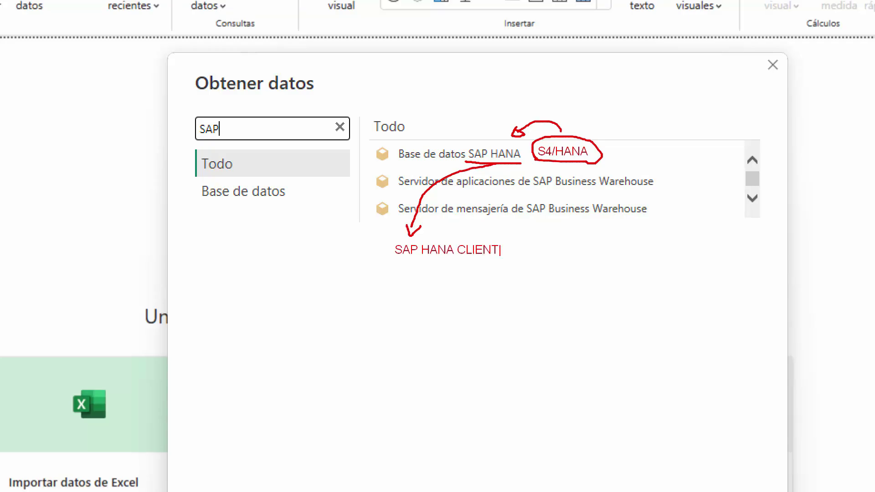
{"action": "key", "text": "Escape"}
{"action": "key", "text": "Escape"}
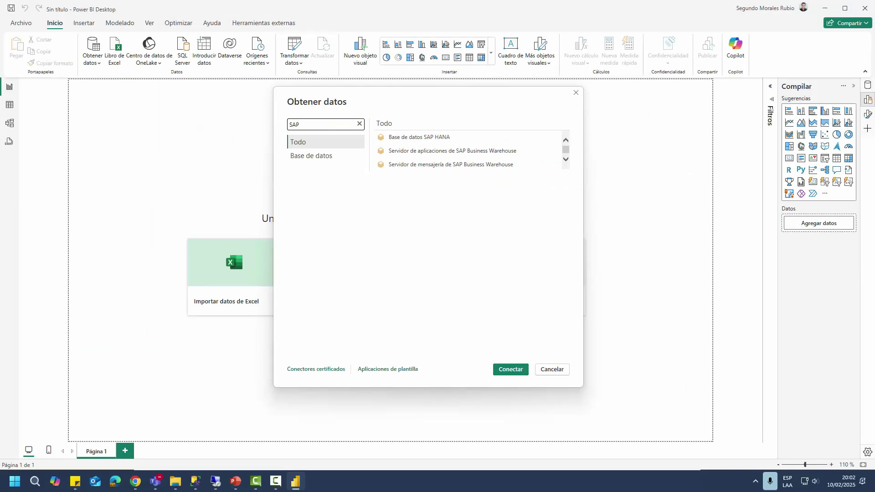
Replace the connector search with sql, choose Base de datos SQL Server and connect to it.
{"action": "left_click", "coordinate": [359, 124]}
{"action": "type", "text": "sql"}
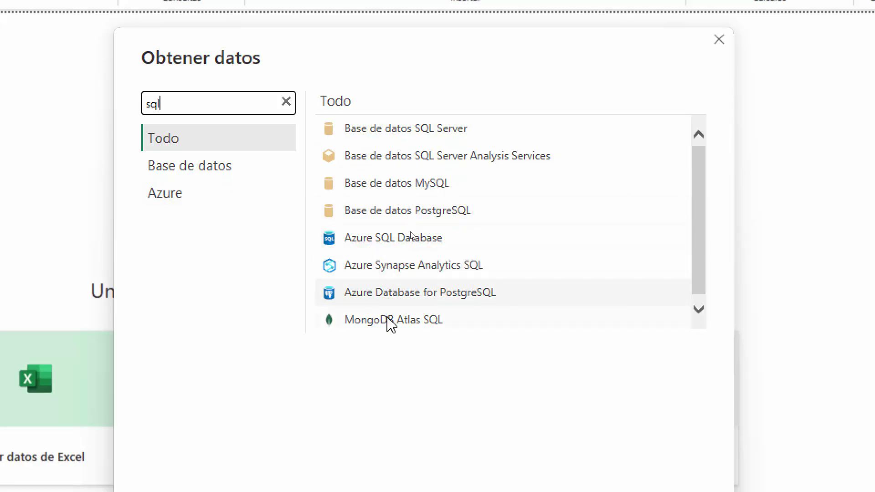
{"action": "left_click", "coordinate": [378, 136]}
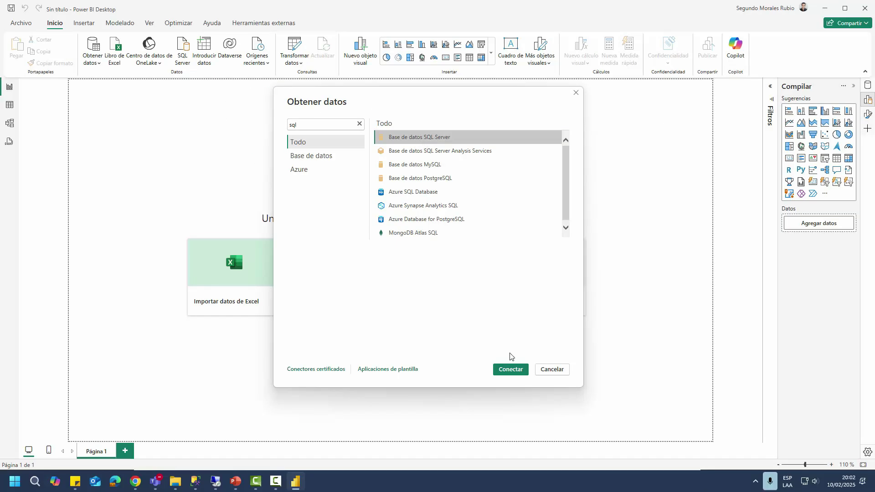
{"action": "left_click", "coordinate": [511, 369]}
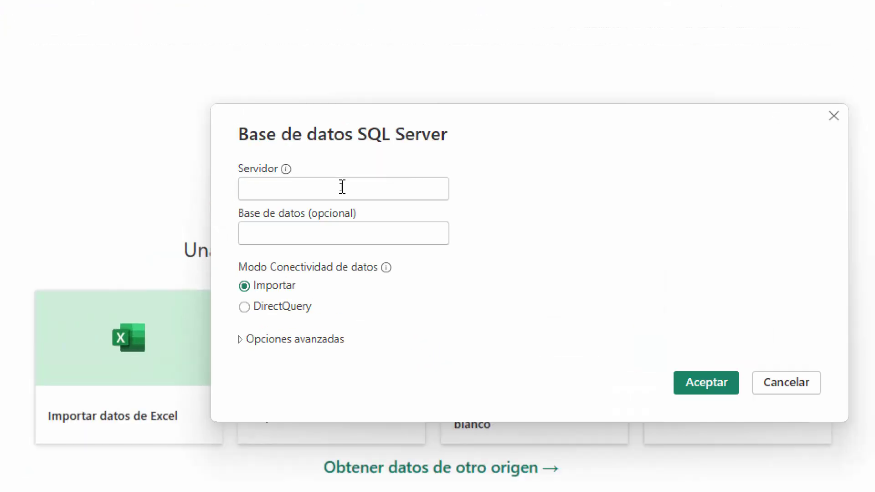
Circle the Servidor and Base de datos labels in red and clear the annotations.
{"action": "mouse_move", "coordinate": [268, 159]}
{"action": "left_mouse_down"}
{"action": "mouse_move", "coordinate": [233, 154]}
{"action": "mouse_move", "coordinate": [296, 171]}
{"action": "mouse_move", "coordinate": [253, 153]}
{"action": "left_mouse_up"}
{"action": "mouse_move", "coordinate": [287, 205]}
{"action": "left_mouse_down"}
{"action": "mouse_move", "coordinate": [233, 202]}
{"action": "mouse_move", "coordinate": [352, 214]}
{"action": "mouse_move", "coordinate": [265, 205]}
{"action": "left_mouse_up"}
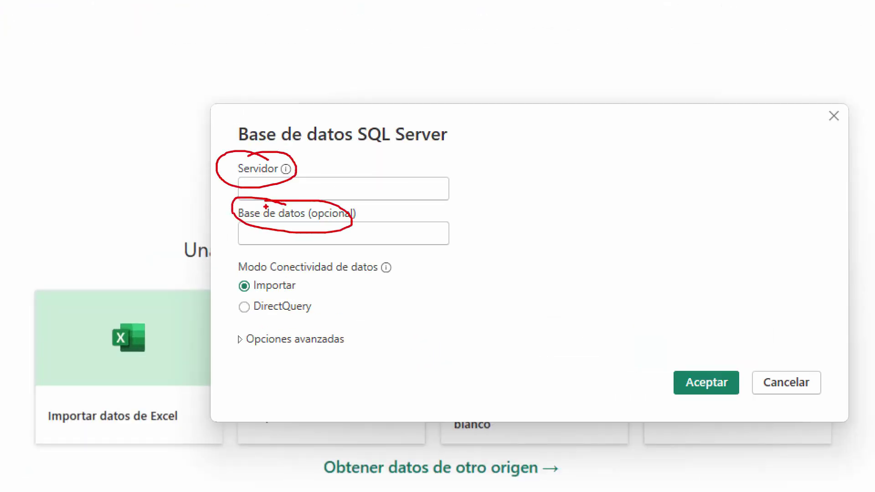
{"action": "key", "text": "Escape"}
{"action": "left_click", "coordinate": [287, 199]}
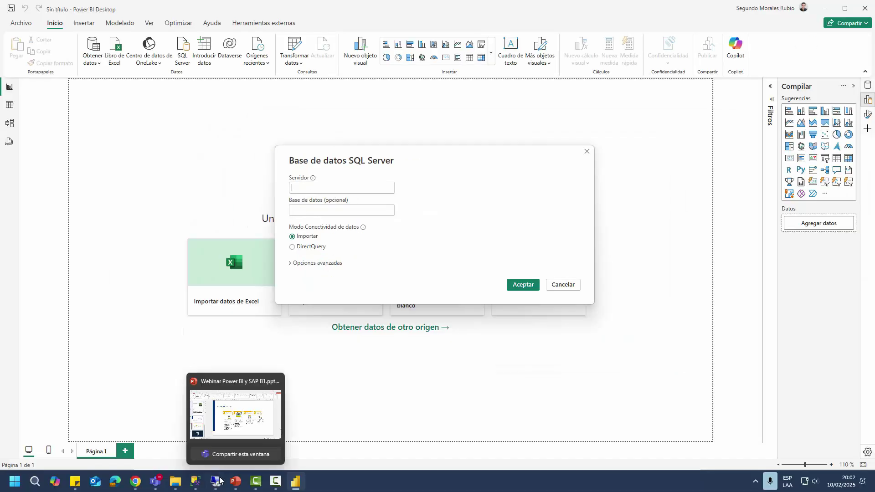
Look up the server name in SQL Server Management Studio, return to Power BI Desktop and enter SISTEMAS\SAPSERVER as the server.
{"action": "left_click", "coordinate": [200, 484]}
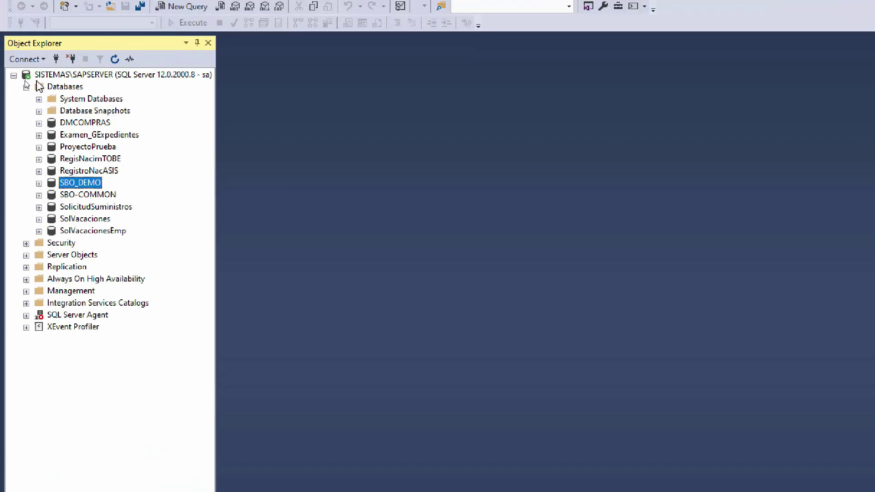
{"action": "left_click", "coordinate": [50, 76]}
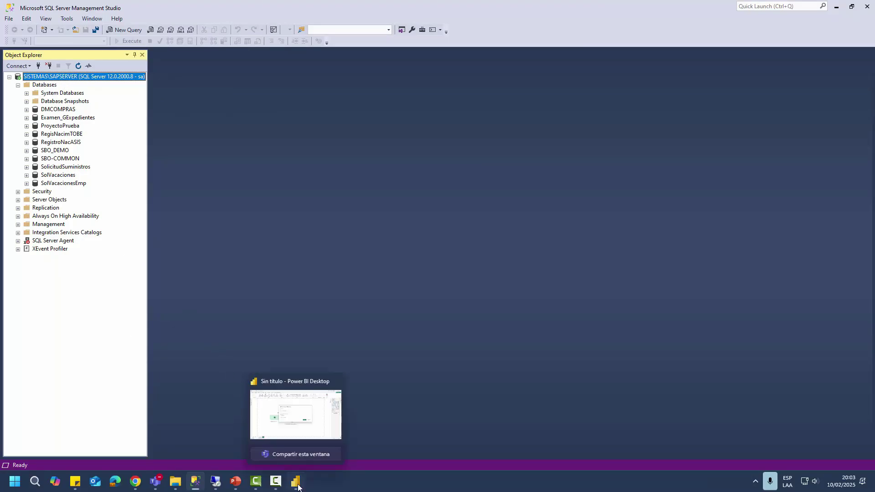
{"action": "left_click", "coordinate": [297, 412]}
{"action": "left_click", "coordinate": [336, 188]}
{"action": "type", "text": "S"}
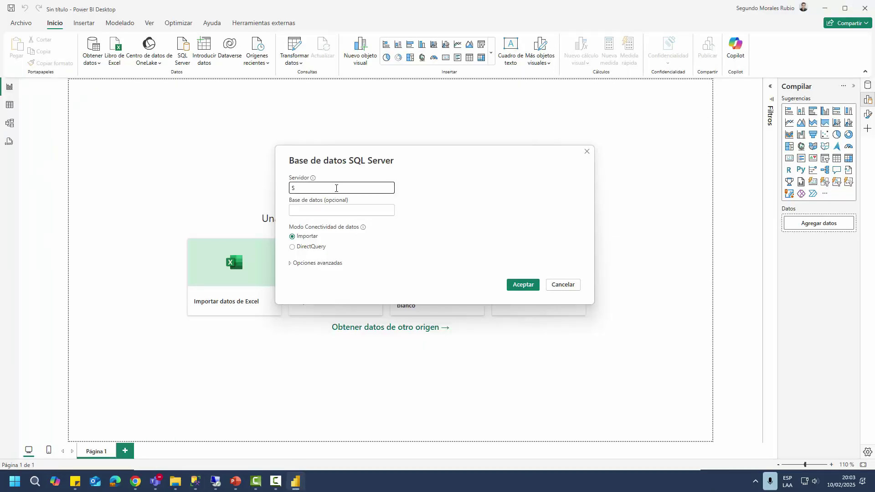
{"action": "type", "text": "ISTEMAS\\SAPSERVER"}
{"action": "left_click", "coordinate": [344, 209]}
Switch to File Explorer and open 0. QUERY BI - Vistas BI.sql from the 1. Desarrollo folder in SQL Server Management Studio.
{"action": "mouse_move", "coordinate": [197, 482]}
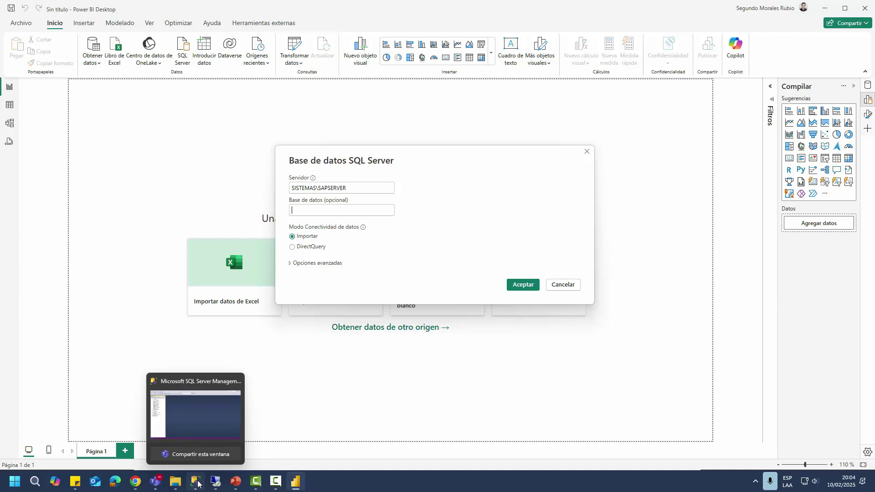
{"action": "left_click", "coordinate": [175, 482]}
{"action": "left_click", "coordinate": [141, 82]}
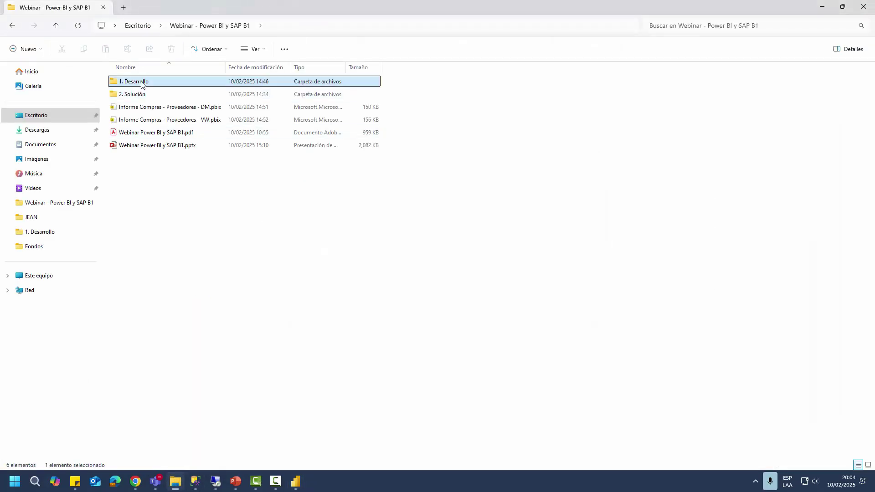
{"action": "double_click", "coordinate": [141, 82]}
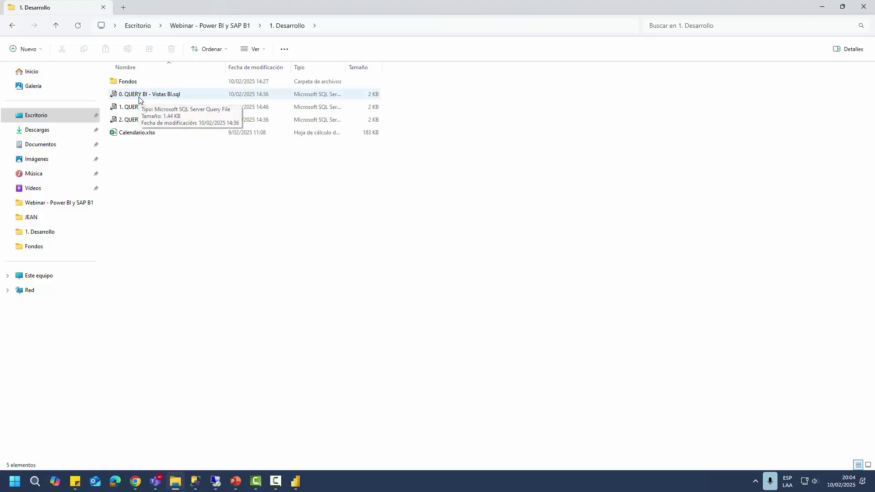
{"action": "double_click", "coordinate": [139, 97]}
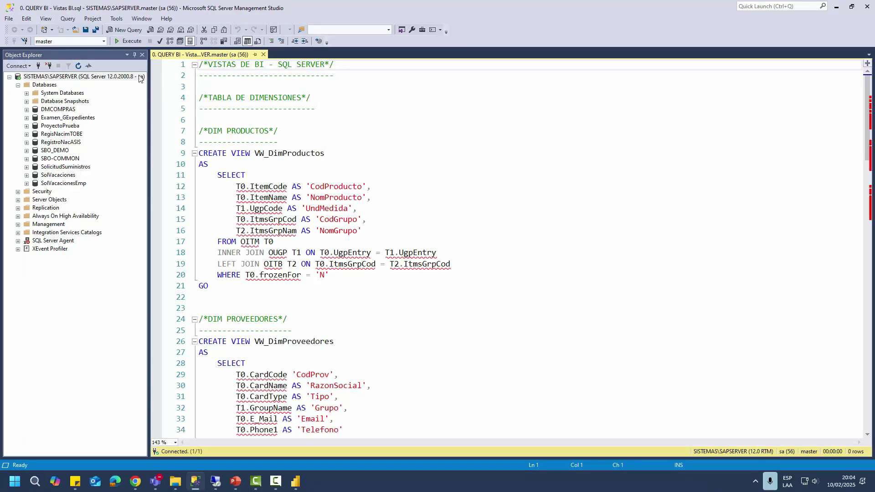
Set SBO_DEMO as the active database for the query.
{"action": "left_click", "coordinate": [105, 41]}
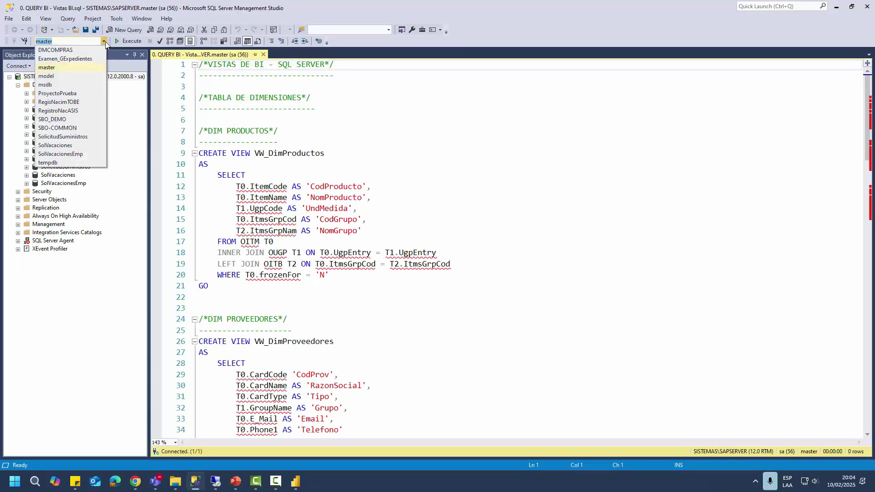
{"action": "left_click", "coordinate": [73, 120]}
{"action": "left_click", "coordinate": [231, 115]}
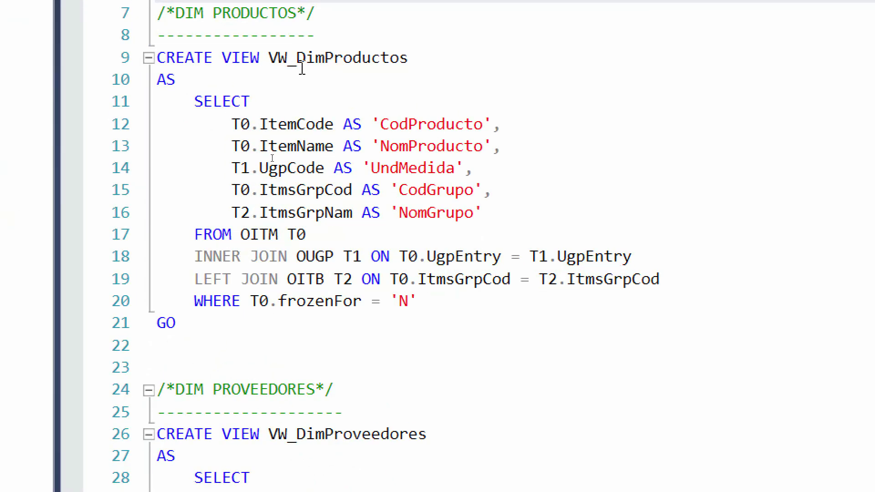
Examine the VW_DimProductos view definition, highlighting its SELECT statement, aliased columns and OITM source table.
{"action": "left_click_drag", "start_coordinate": [196, 103], "coordinate": [445, 353]}
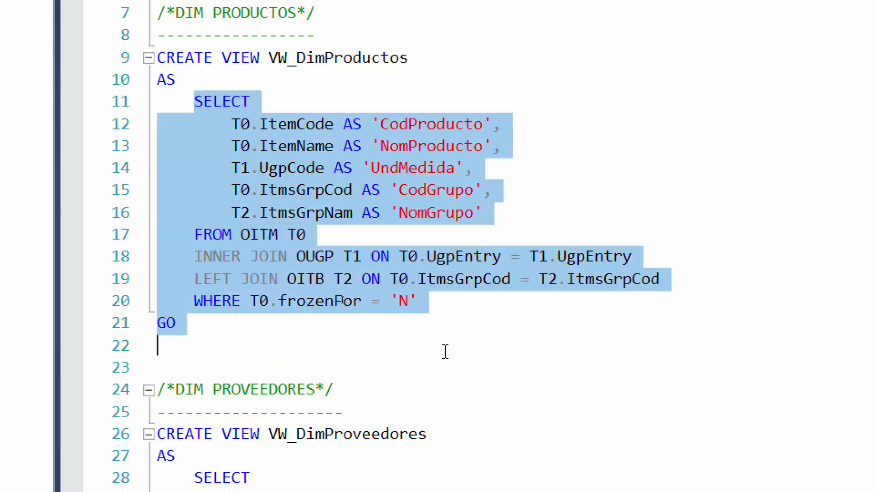
{"action": "left_click", "coordinate": [334, 279]}
{"action": "scroll", "coordinate": [286, 256], "scroll_direction": "down", "scroll_amount": 5}
{"action": "scroll", "coordinate": [286, 256], "scroll_direction": "up", "scroll_amount": 5}
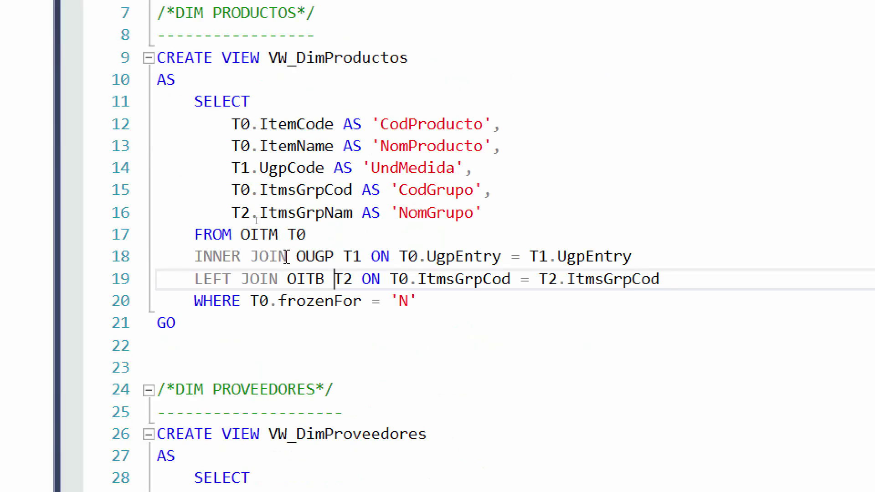
{"action": "left_click_drag", "start_coordinate": [232, 123], "coordinate": [489, 214]}
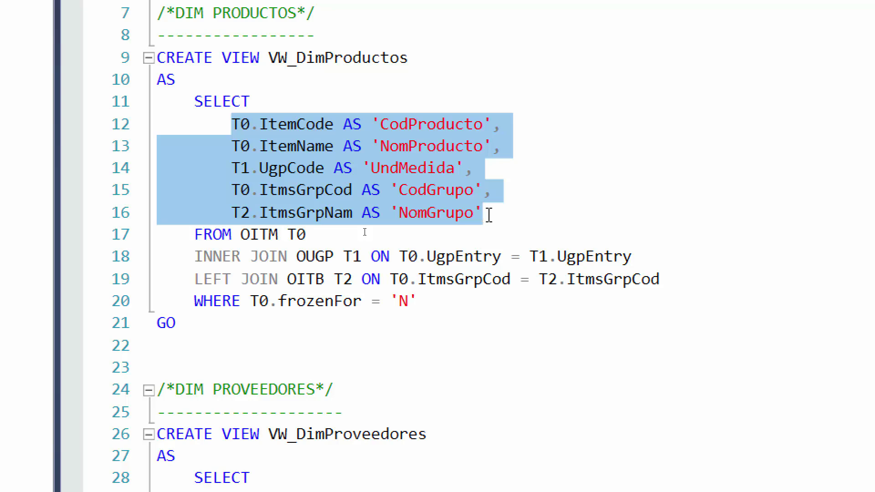
{"action": "left_click", "coordinate": [233, 232]}
{"action": "double_click", "coordinate": [257, 234]}
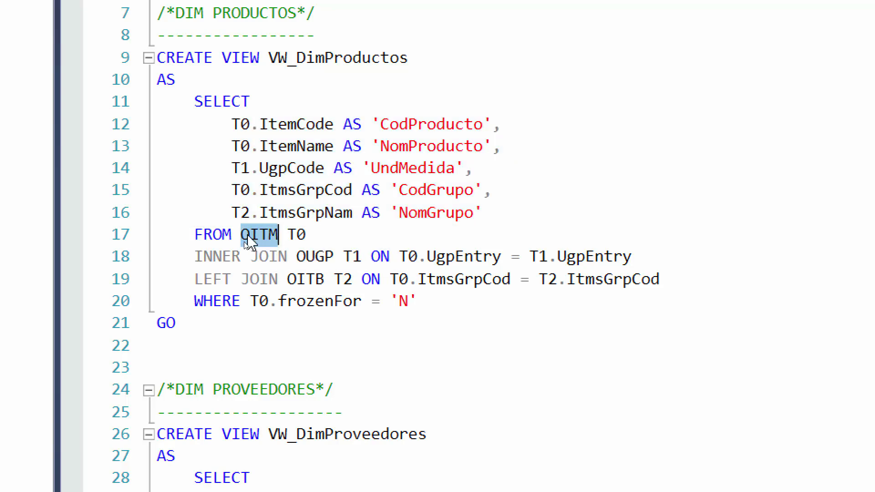
Examine the VW_DimProveedores and VW_FactCompras view definitions, highlighting each one's code.
{"action": "scroll", "coordinate": [257, 219], "scroll_direction": "down", "scroll_amount": 2}
{"action": "scroll", "coordinate": [256, 219], "scroll_direction": "down", "scroll_amount": 3}
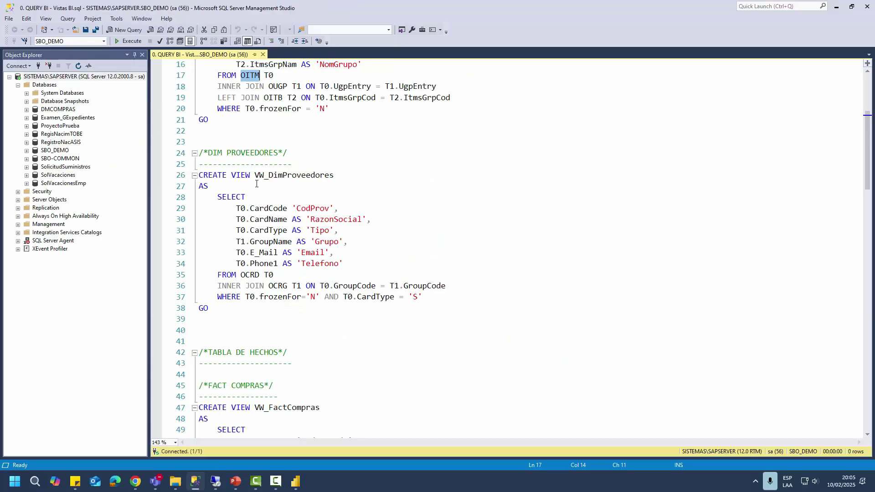
{"action": "left_click_drag", "start_coordinate": [209, 185], "coordinate": [353, 296]}
{"action": "left_click", "coordinate": [320, 253]}
{"action": "scroll", "coordinate": [317, 248], "scroll_direction": "down", "scroll_amount": 7}
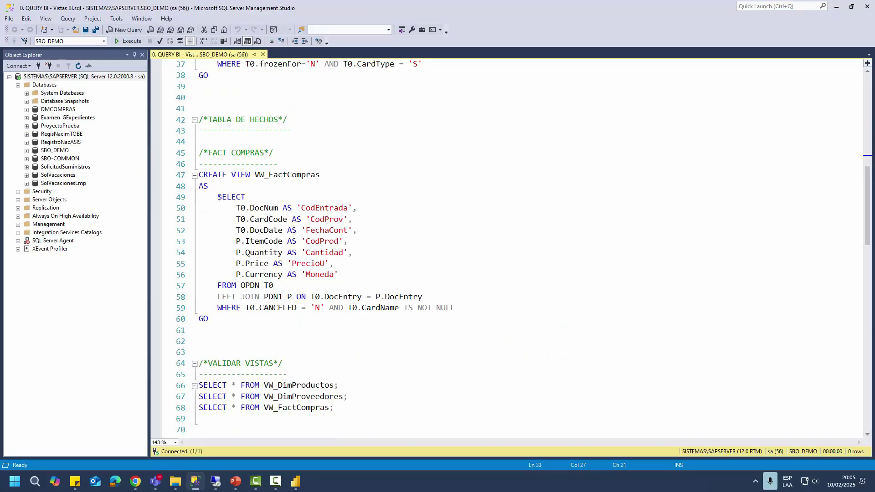
{"action": "left_click_drag", "start_coordinate": [199, 175], "coordinate": [322, 329]}
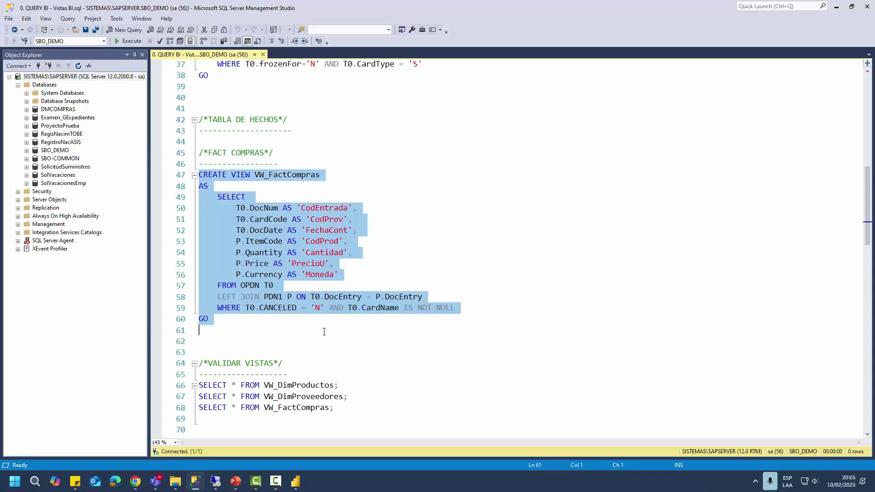
{"action": "left_click", "coordinate": [336, 244]}
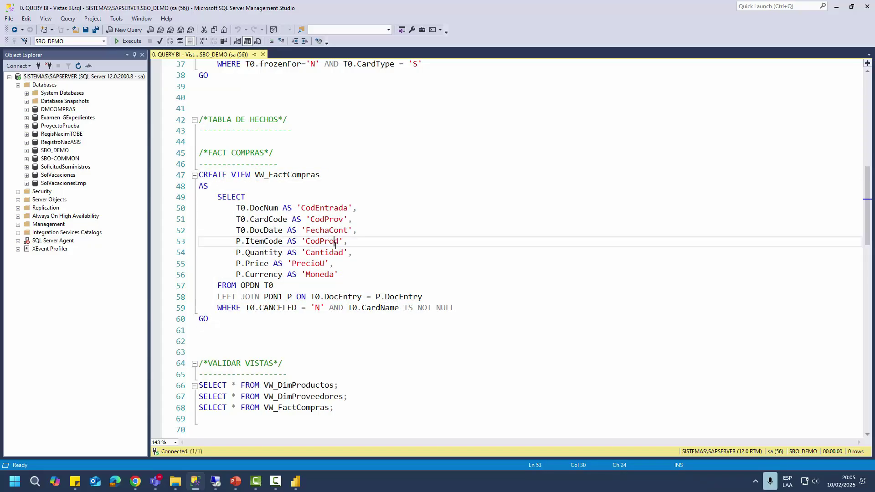
{"action": "scroll", "coordinate": [334, 245], "scroll_direction": "down", "scroll_amount": 4}
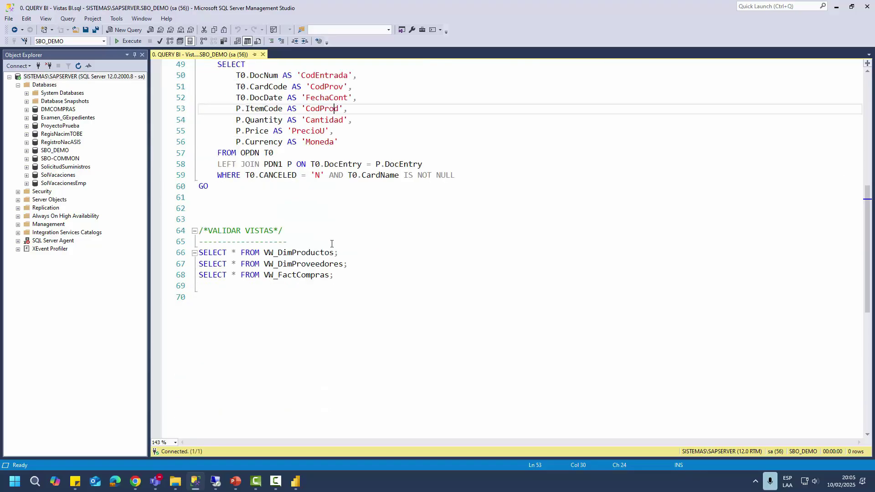
Run the three validation SELECT queries on VW_DimProductos, VW_DimProveedores and VW_FactCompras and enlarge the results area.
{"action": "left_click_drag", "start_coordinate": [336, 275], "coordinate": [199, 253]}
{"action": "left_click", "coordinate": [133, 44]}
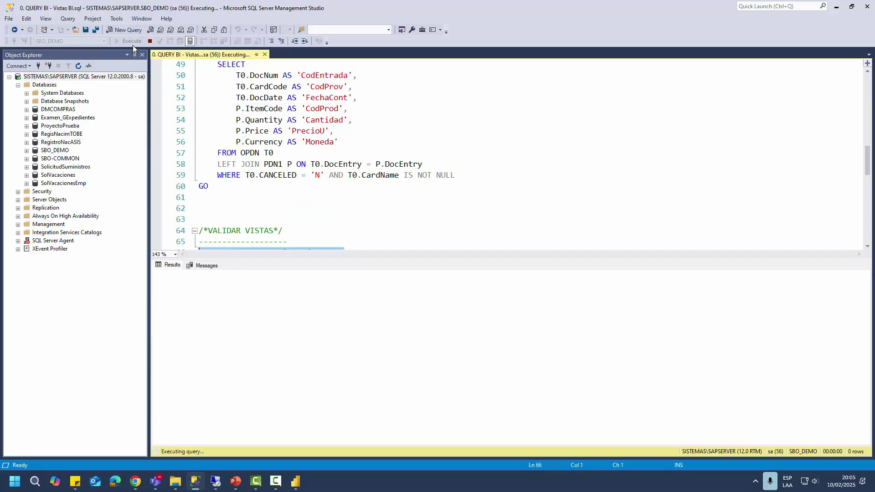
{"action": "left_click_drag", "start_coordinate": [371, 259], "coordinate": [319, 176]}
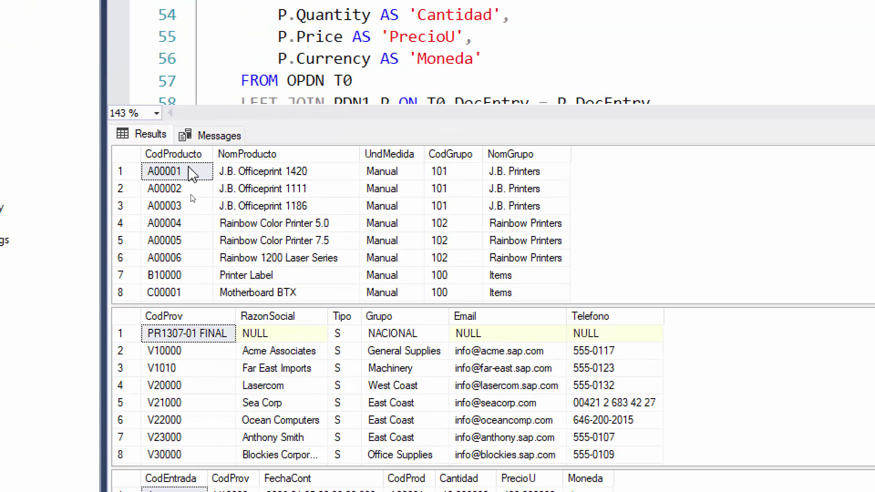
Review the product view's results column by column: CodProducto, NomProducto, UndMedida, CodGrupo and NomGrupo.
{"action": "left_click", "coordinate": [196, 177]}
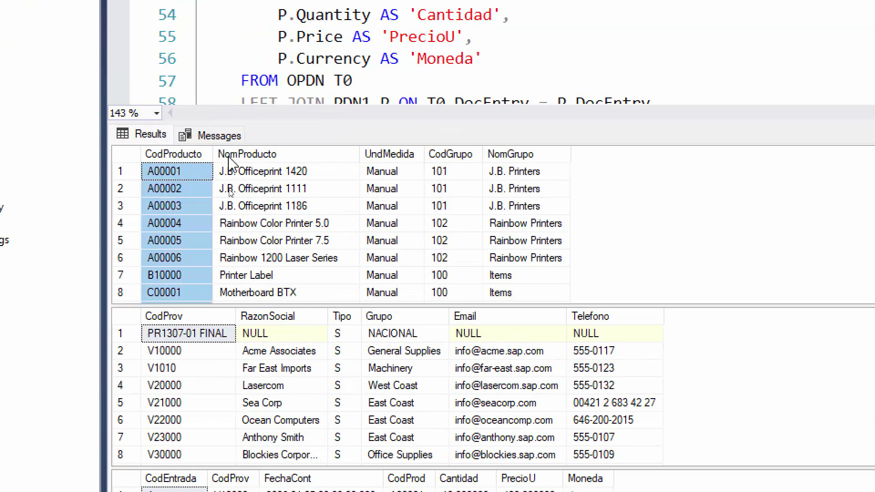
{"action": "left_click", "coordinate": [225, 177]}
{"action": "left_click", "coordinate": [314, 178]}
{"action": "left_click", "coordinate": [438, 154]}
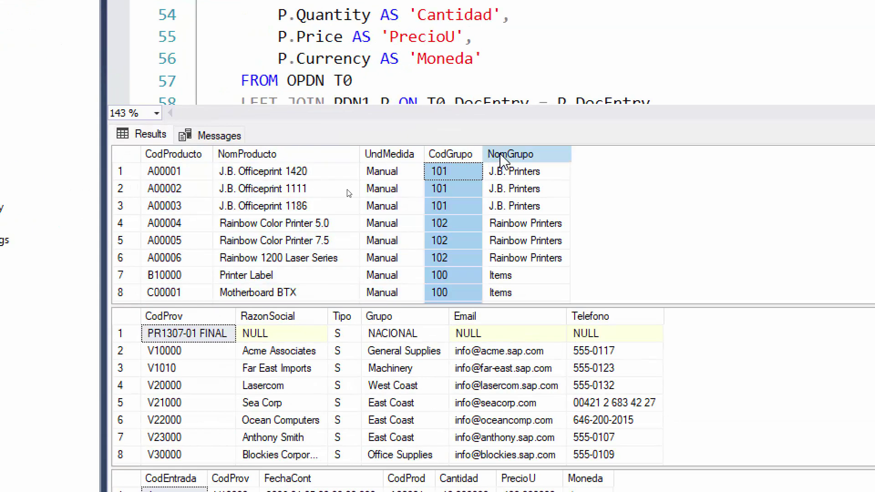
{"action": "left_click", "coordinate": [491, 156]}
Review the supplier view's results column by column, from CodProv and RazonSocial through Tipo, Grupo, Email and Telefono.
{"action": "left_click", "coordinate": [188, 321]}
{"action": "left_click", "coordinate": [255, 318]}
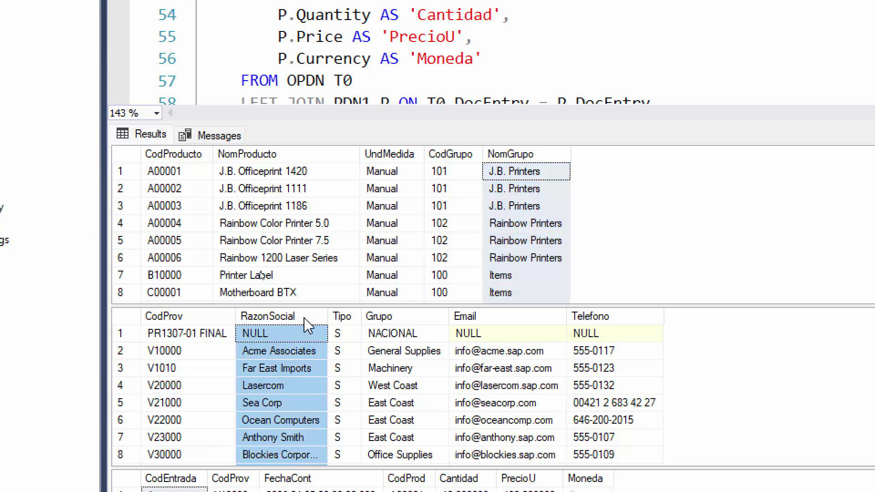
{"action": "left_click", "coordinate": [346, 317]}
{"action": "left_click", "coordinate": [381, 318]}
{"action": "left_click", "coordinate": [467, 319]}
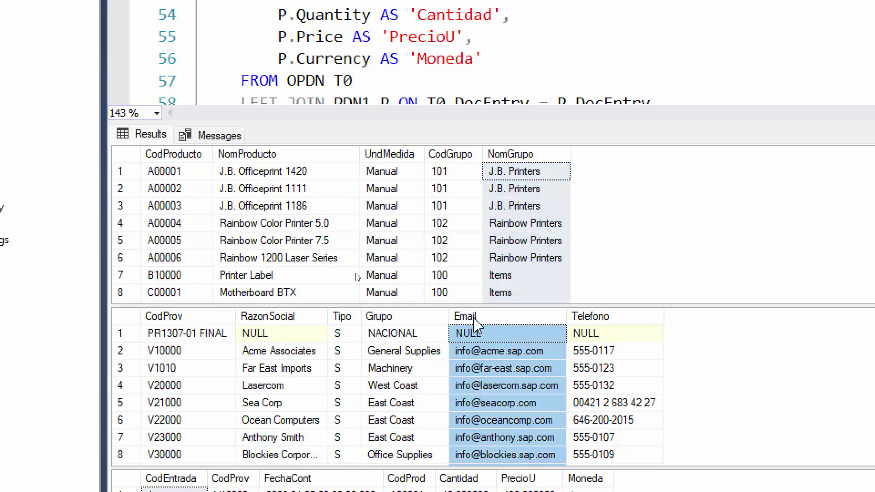
{"action": "left_click", "coordinate": [579, 319]}
{"action": "scroll", "coordinate": [447, 323], "scroll_direction": "down", "scroll_amount": 1}
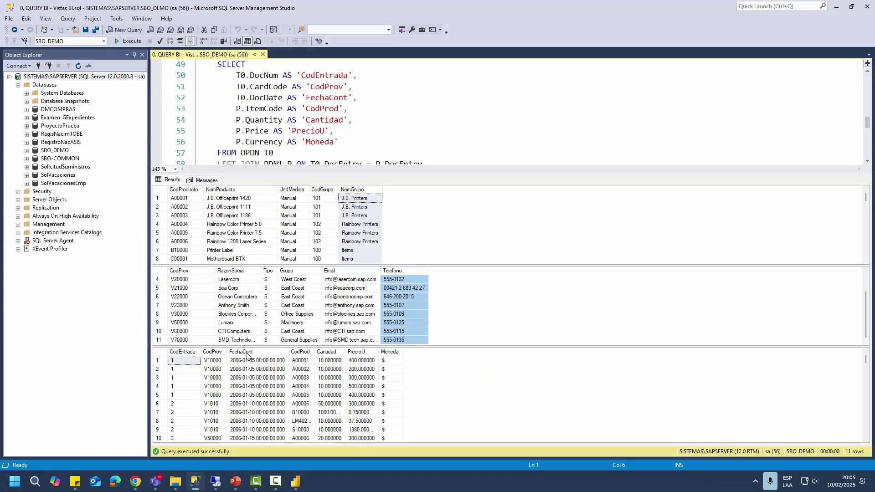
Review the CodEntrada and FechaCont columns of the purchases results and shrink the results area to show more of the query.
{"action": "left_click", "coordinate": [175, 479]}
{"action": "left_click", "coordinate": [248, 352]}
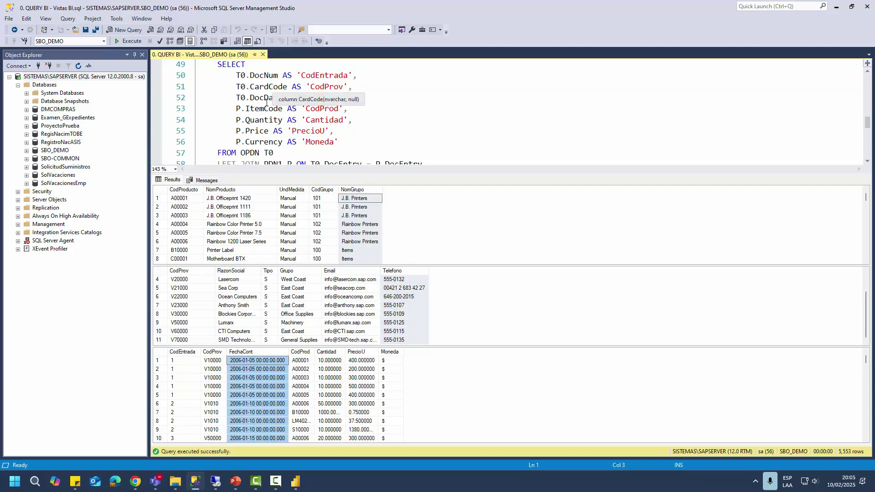
{"action": "left_click_drag", "start_coordinate": [299, 174], "coordinate": [299, 250]}
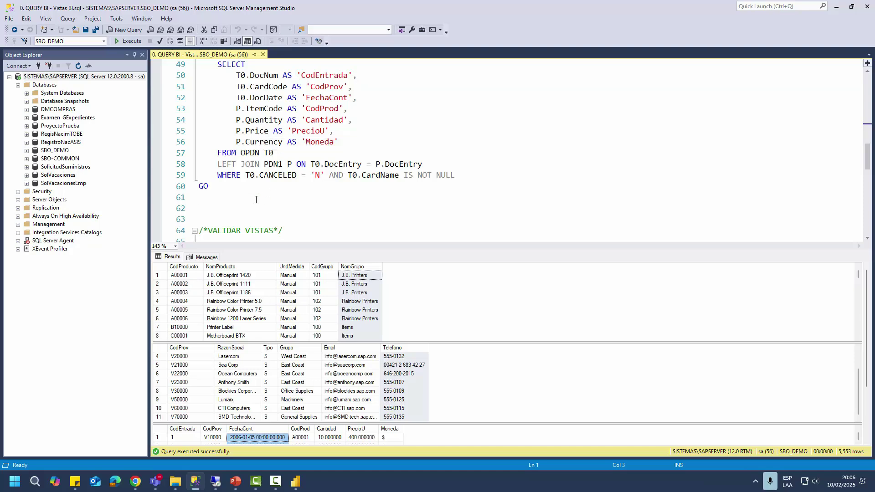
{"action": "left_click", "coordinate": [254, 198]}
Switch to Power BI Desktop and connect to the SBO_DEMO database on SISTEMAS\SAPSERVER in Importar mode.
{"action": "left_click", "coordinate": [296, 483]}
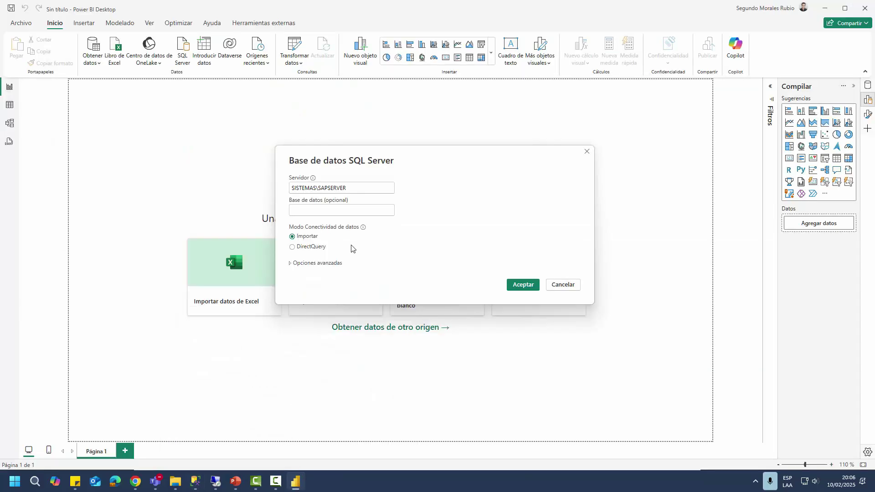
{"action": "left_click", "coordinate": [316, 211]}
{"action": "type", "text": "SBO_DEMO"}
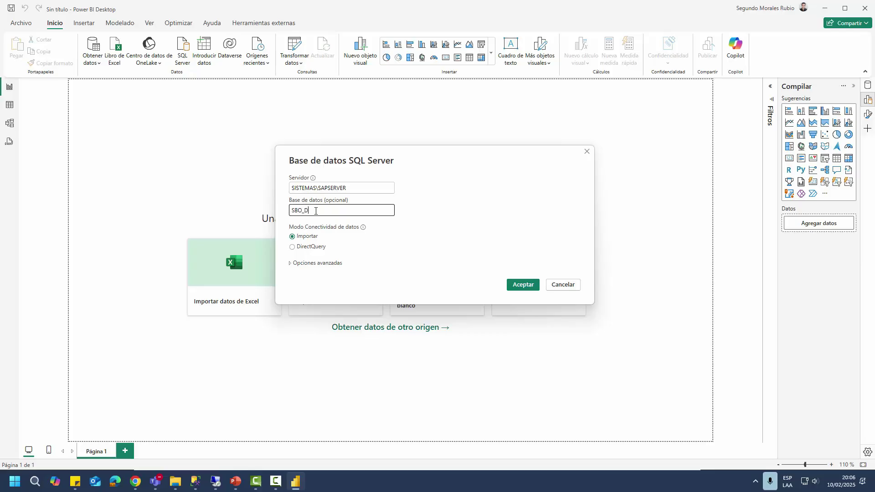
{"action": "left_click", "coordinate": [521, 285]}
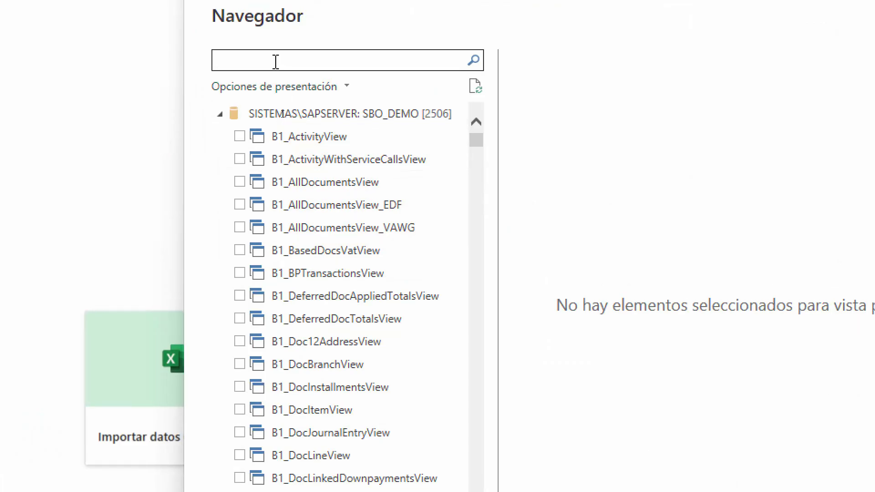
Search the database objects for VW and load the VW_DimProductos, VW_DimProveedores and VW_FactCompras views.
{"action": "type", "text": "VW"}
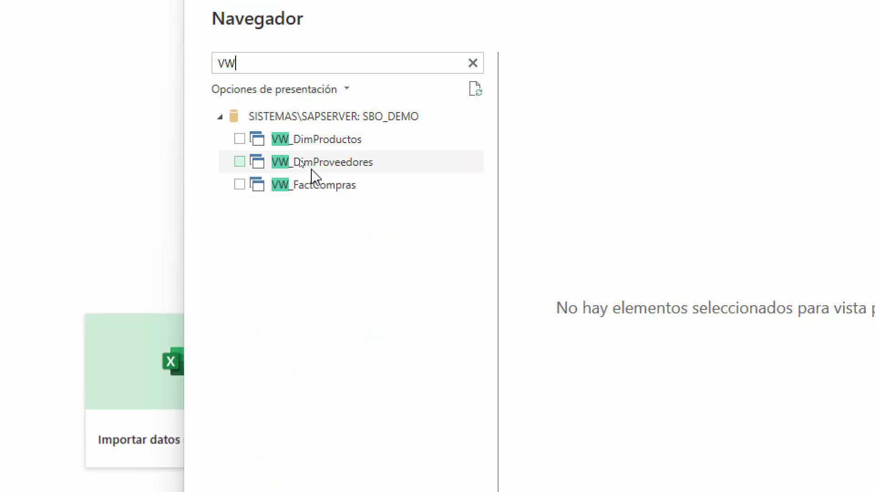
{"action": "left_click", "coordinate": [240, 139]}
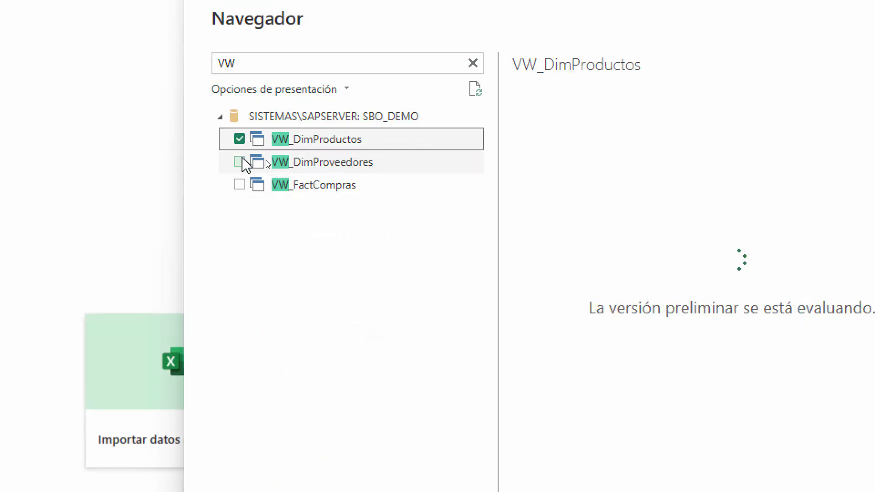
{"action": "left_click", "coordinate": [240, 162]}
{"action": "left_click", "coordinate": [239, 184]}
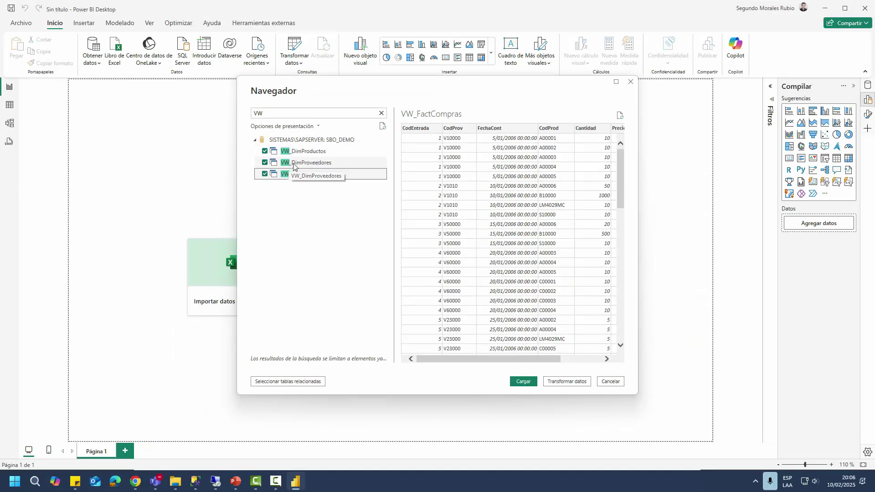
{"action": "left_click", "coordinate": [523, 381]}
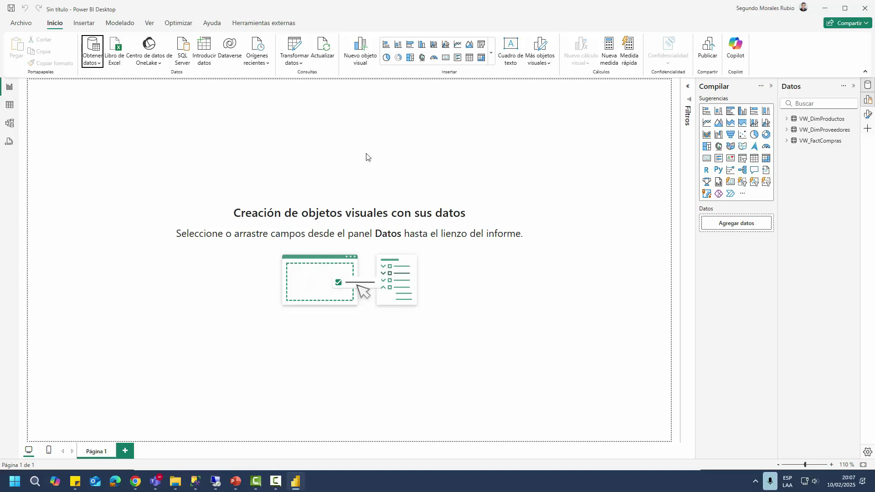
Enlarge and space out the three view tables in the model diagram, and close the report without saving.
{"action": "left_click", "coordinate": [10, 123]}
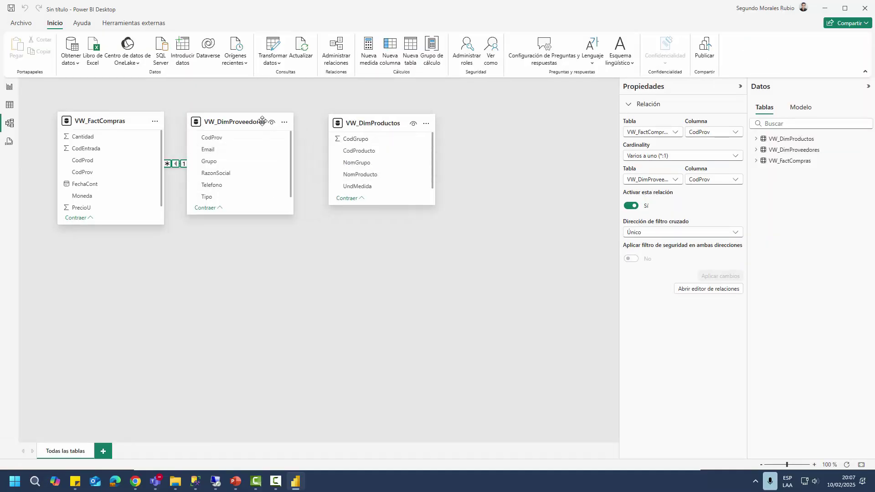
{"action": "left_click_drag", "start_coordinate": [262, 120], "coordinate": [284, 119]}
{"action": "left_click_drag", "start_coordinate": [267, 214], "coordinate": [269, 256]}
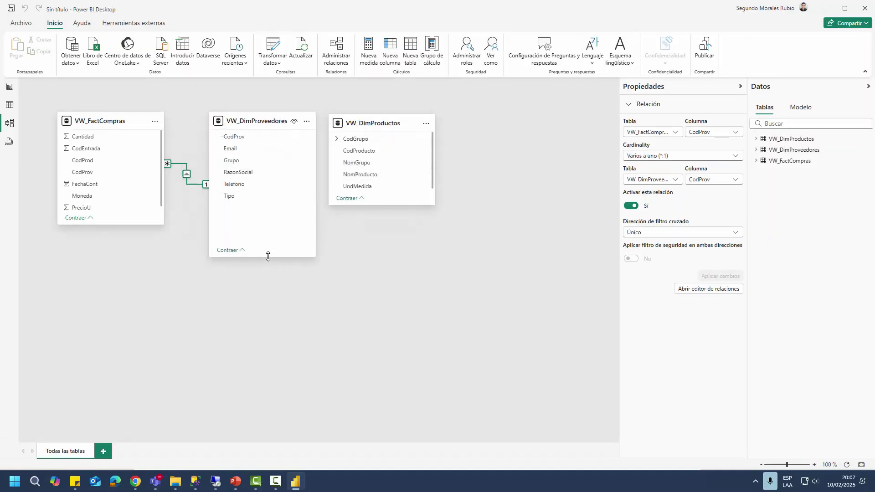
{"action": "left_click_drag", "start_coordinate": [133, 224], "coordinate": [133, 254]}
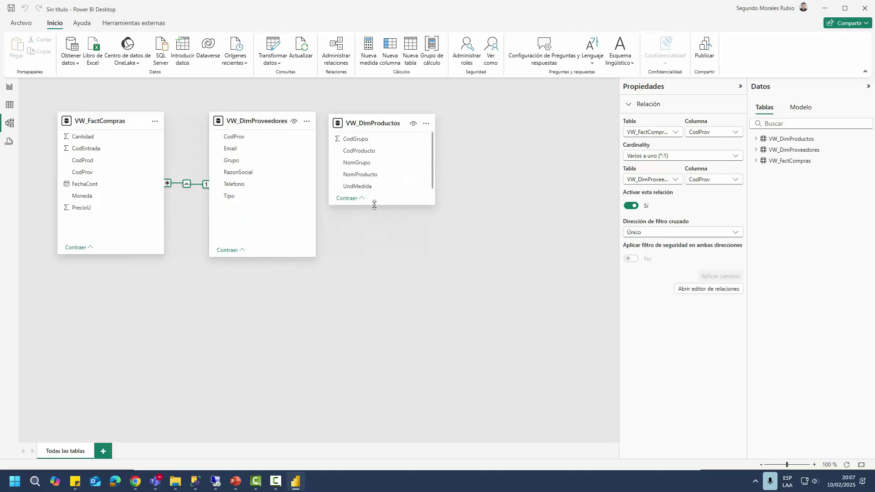
{"action": "left_click_drag", "start_coordinate": [373, 205], "coordinate": [378, 236]}
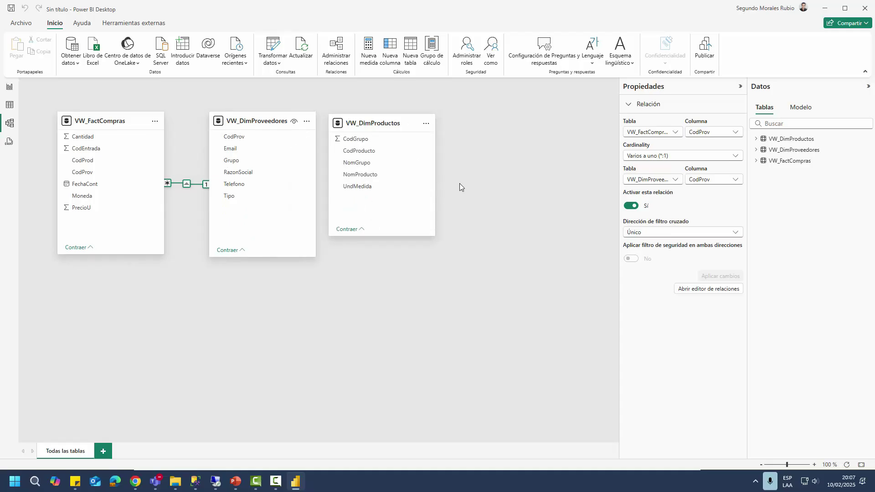
{"action": "left_click_drag", "start_coordinate": [376, 128], "coordinate": [401, 127]}
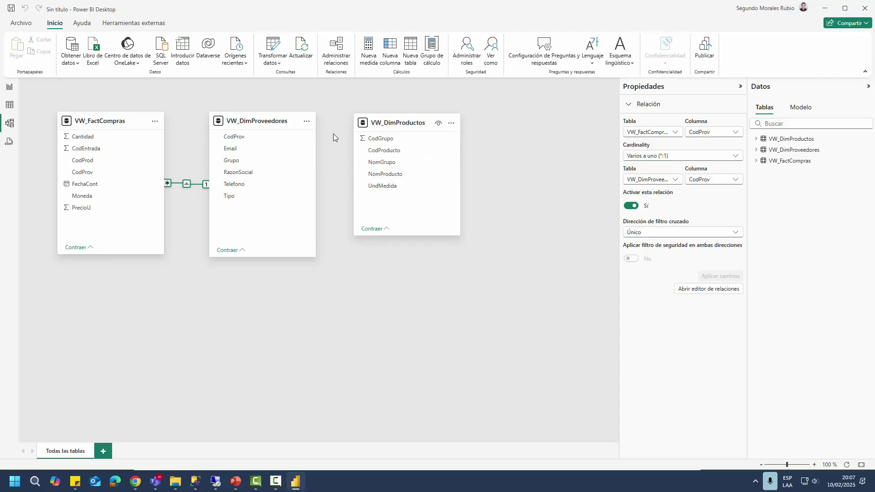
{"action": "left_click", "coordinate": [863, 10]}
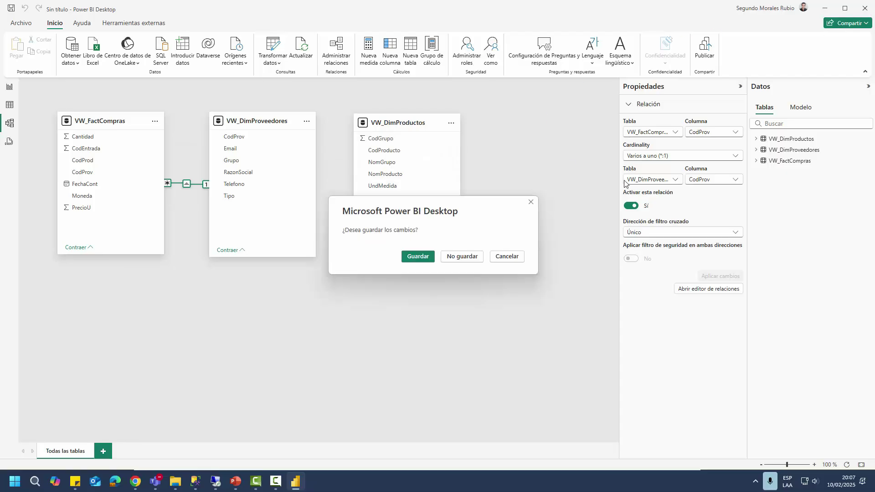
{"action": "left_click", "coordinate": [451, 256]}
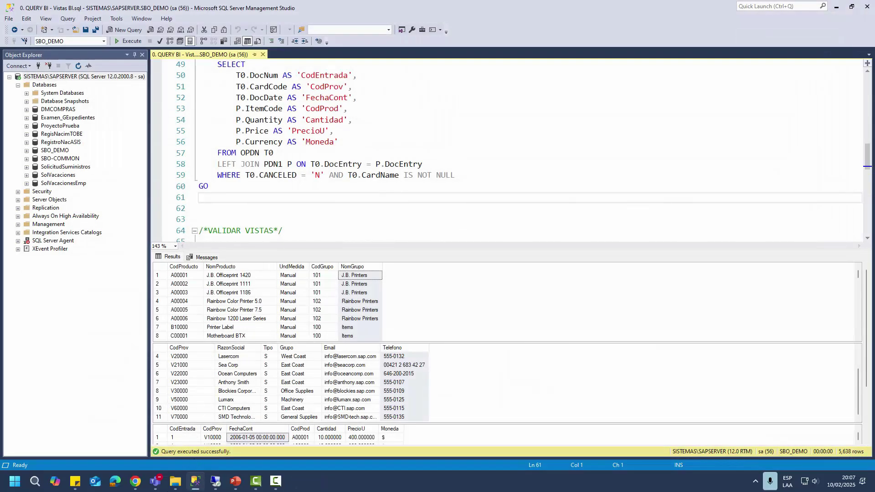
Open the Informe Compras - Proveedores - VW report from the Webinar - Power BI y SAP B1 folder and collapse its side panes.
{"action": "left_click", "coordinate": [175, 481]}
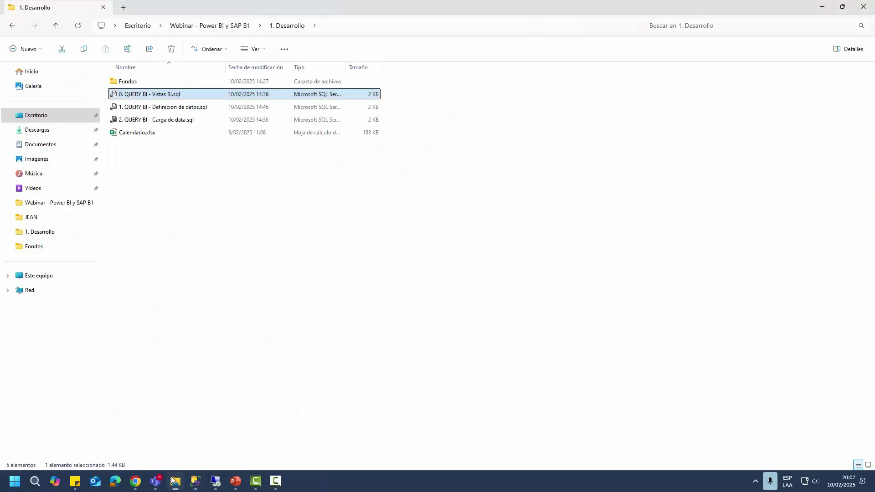
{"action": "left_click", "coordinate": [56, 25]}
{"action": "double_click", "coordinate": [165, 120]}
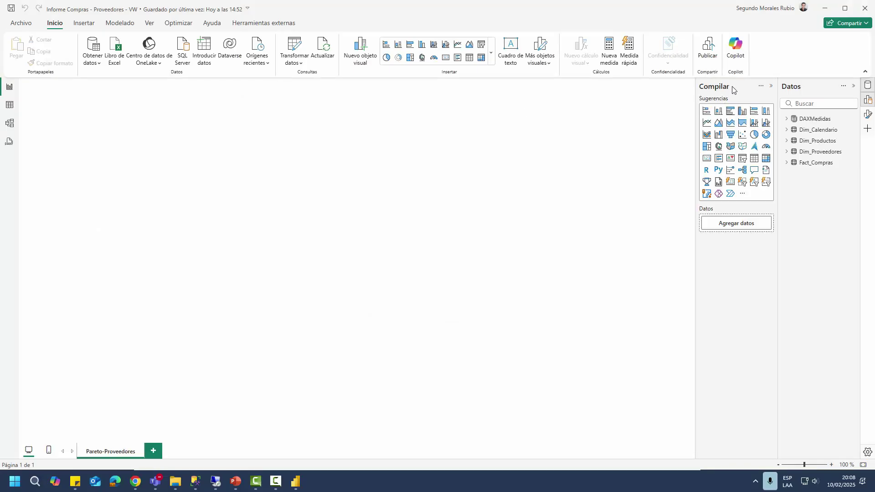
{"action": "left_click", "coordinate": [770, 88]}
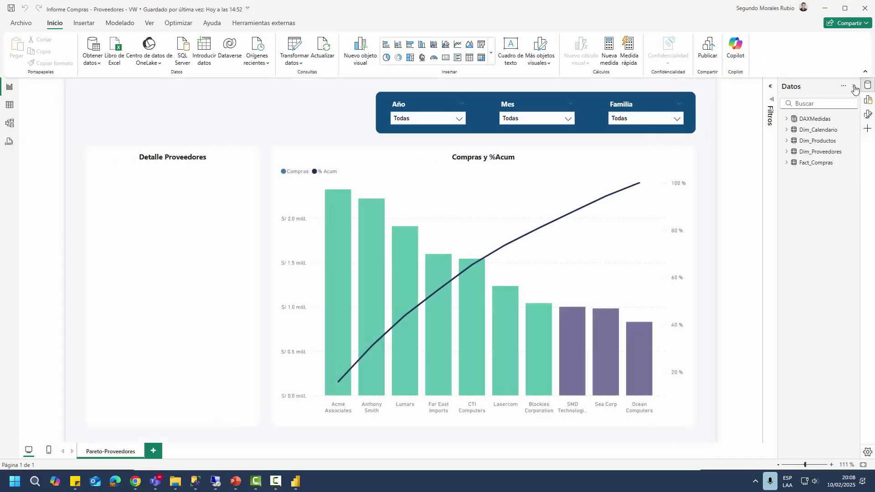
{"action": "left_click", "coordinate": [853, 86]}
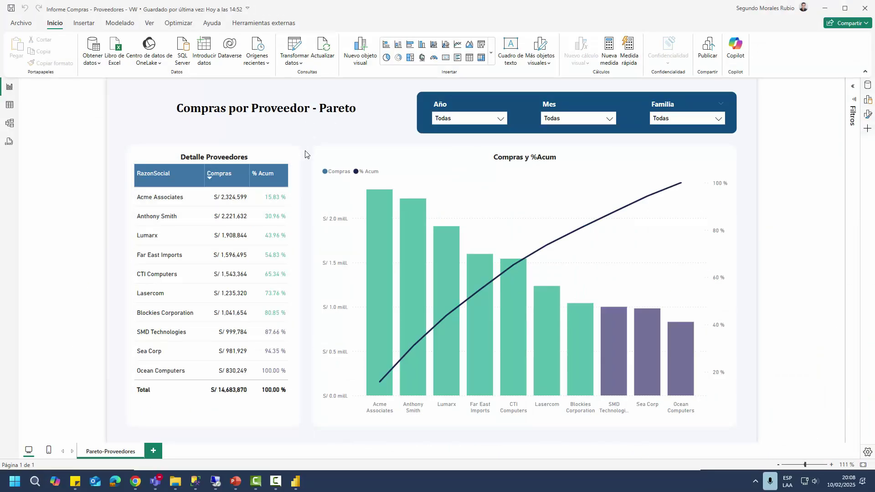
Filter the Pareto report by Año through 2011, 2012 and 2013, and by Mes through Ago and Set.
{"action": "left_click", "coordinate": [414, 169]}
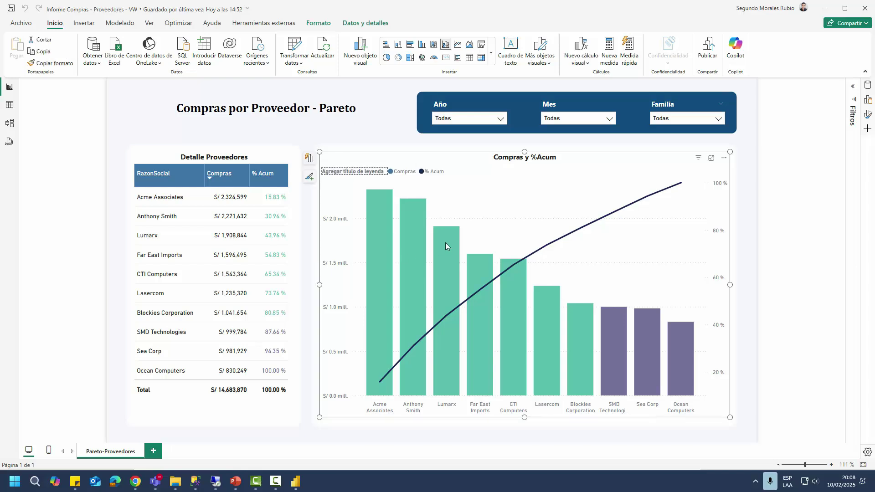
{"action": "left_click", "coordinate": [441, 142]}
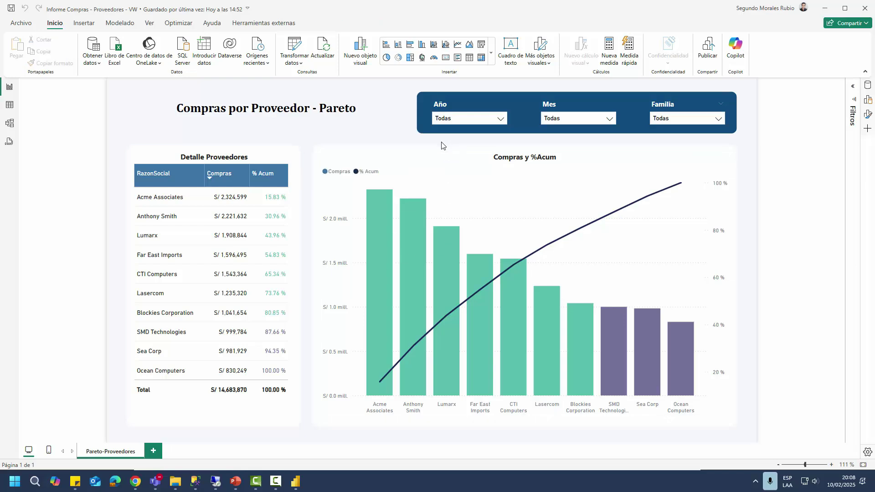
{"action": "left_click", "coordinate": [457, 121]}
{"action": "left_click", "coordinate": [453, 179]}
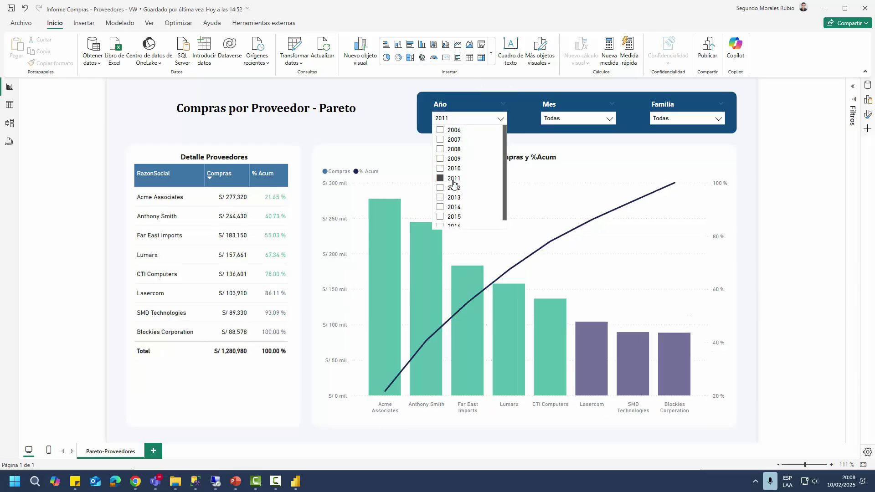
{"action": "left_click", "coordinate": [453, 187]}
{"action": "left_click", "coordinate": [453, 197]}
{"action": "left_click", "coordinate": [565, 119]}
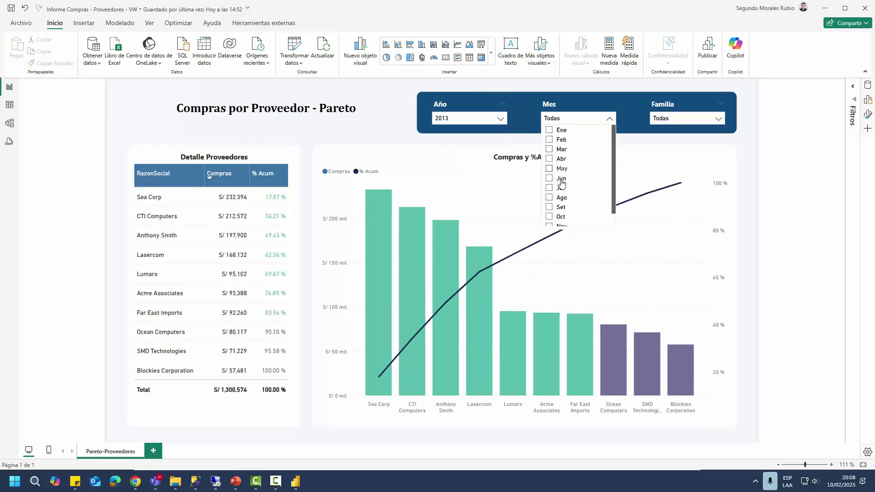
{"action": "left_click", "coordinate": [560, 198]}
{"action": "left_click", "coordinate": [560, 207]}
Filter the report by several Familia values, including PC, Rainbow Printers, Servers and Items, finishing with J.B. Printers.
{"action": "left_click", "coordinate": [667, 119]}
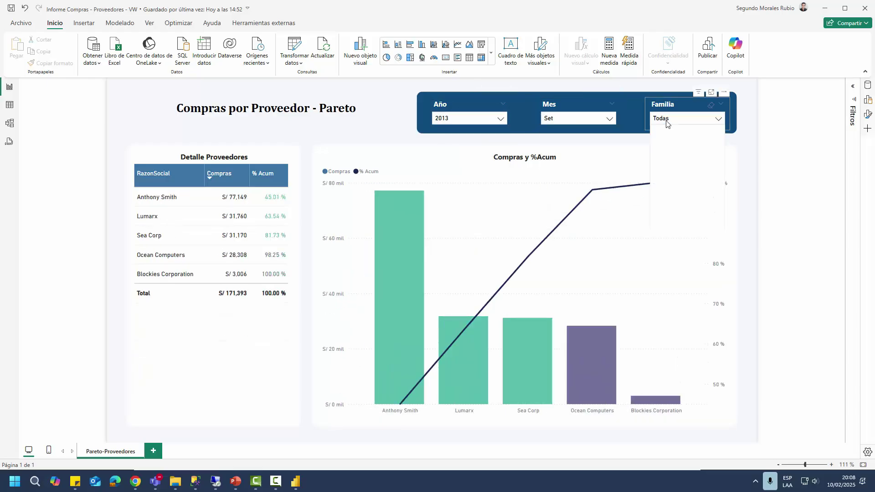
{"action": "left_click", "coordinate": [673, 168]}
{"action": "left_click", "coordinate": [674, 178]}
{"action": "left_click", "coordinate": [672, 159]}
{"action": "left_click", "coordinate": [672, 149]}
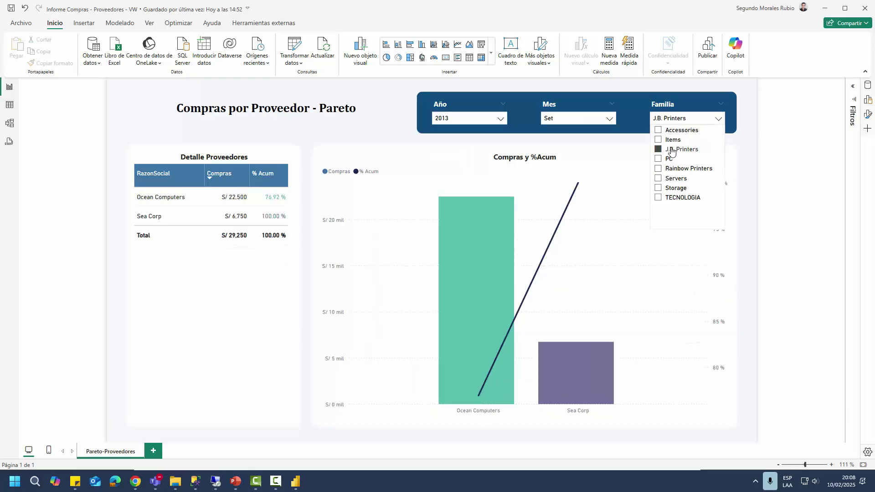
{"action": "left_click", "coordinate": [672, 141]}
{"action": "left_click", "coordinate": [673, 150]}
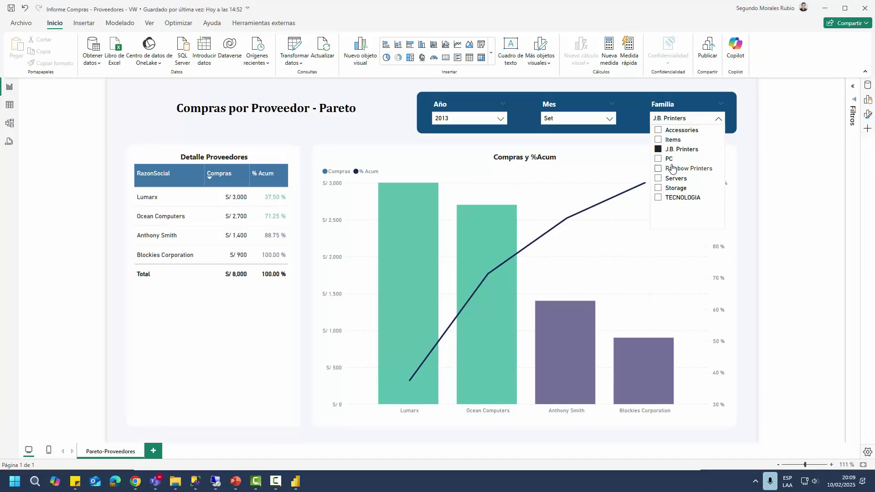
Clear the Familia, Mes and Año filters so the report covers all data again.
{"action": "left_click", "coordinate": [661, 150]}
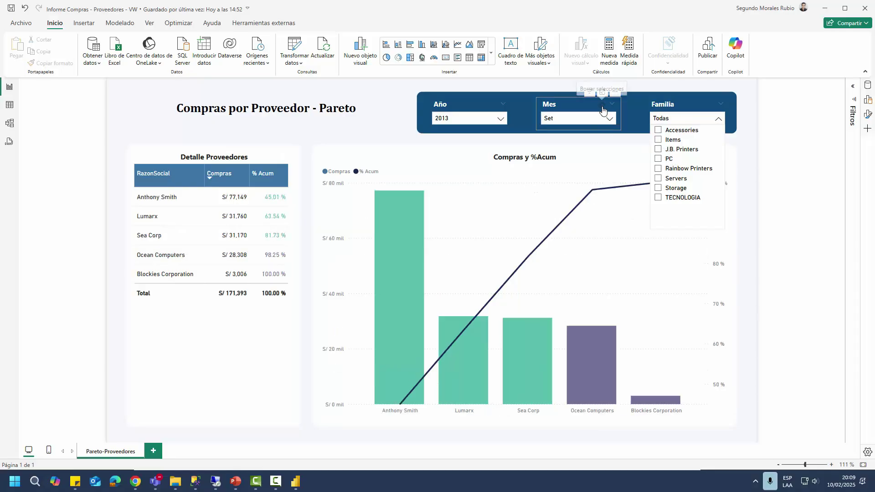
{"action": "left_click", "coordinate": [602, 111]}
{"action": "left_click", "coordinate": [493, 109]}
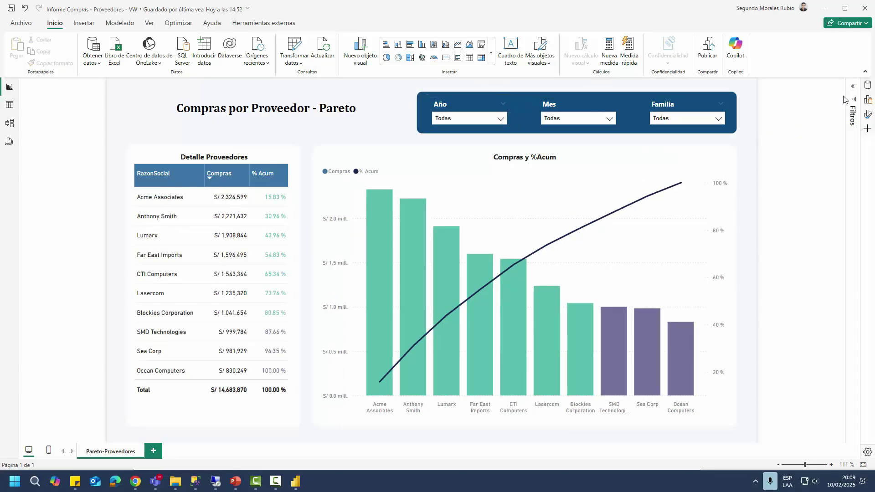
Show the report's data tables and expand DAXMedidas to list its measures.
{"action": "left_click", "coordinate": [867, 84]}
{"action": "left_click", "coordinate": [786, 119]}
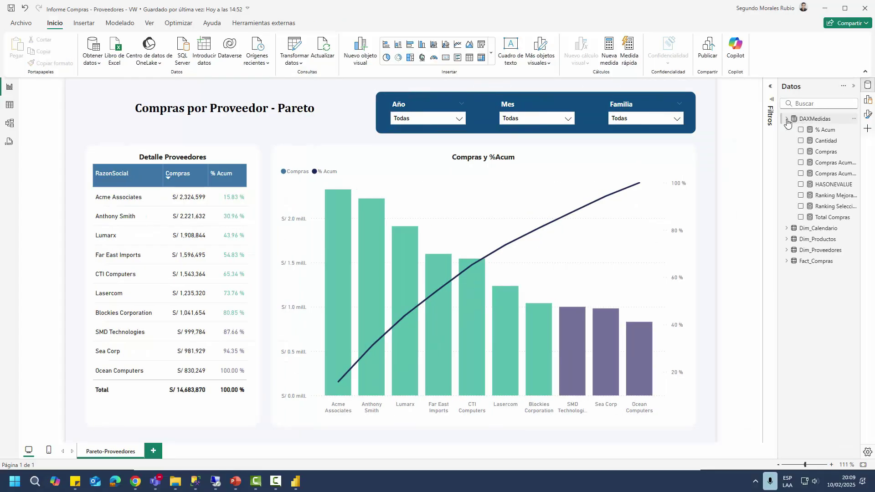
Widen the data pane, review the DAX formulas of % Acum, Cantidad, Compras, Compras Acumuladas and HASONEVALUE, and close the pane.
{"action": "left_click_drag", "start_coordinate": [777, 136], "coordinate": [727, 135]}
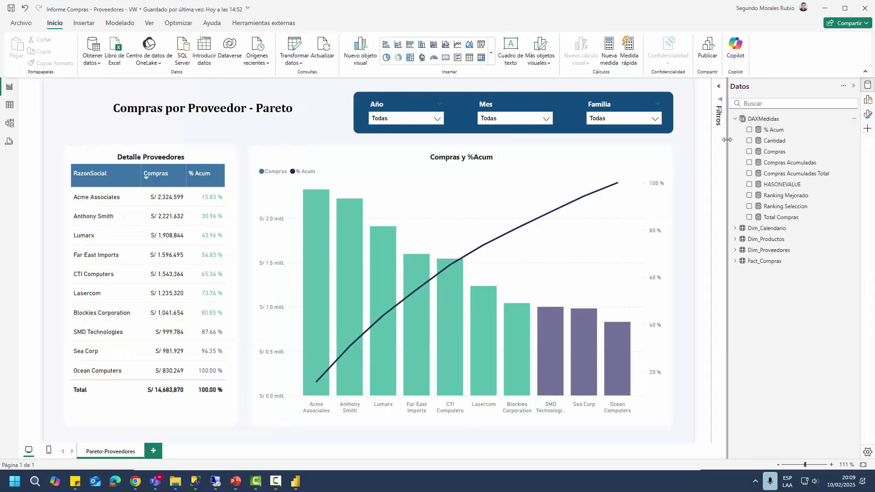
{"action": "left_click", "coordinate": [774, 130]}
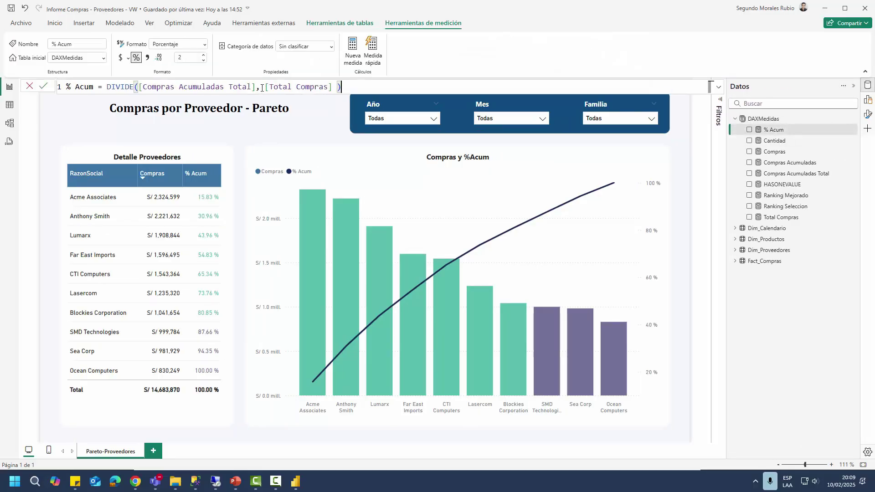
{"action": "scroll", "coordinate": [262, 87], "scroll_direction": "up", "scroll_amount": 1}
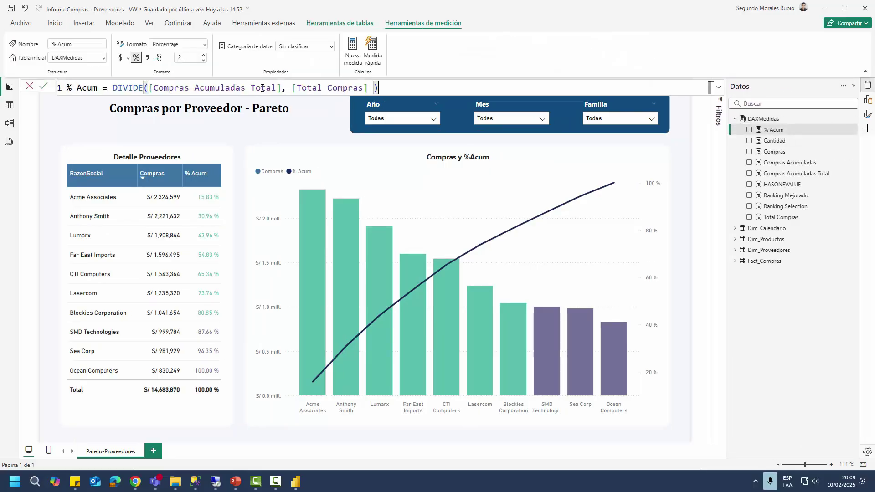
{"action": "left_click", "coordinate": [772, 142]}
{"action": "left_click", "coordinate": [774, 152]}
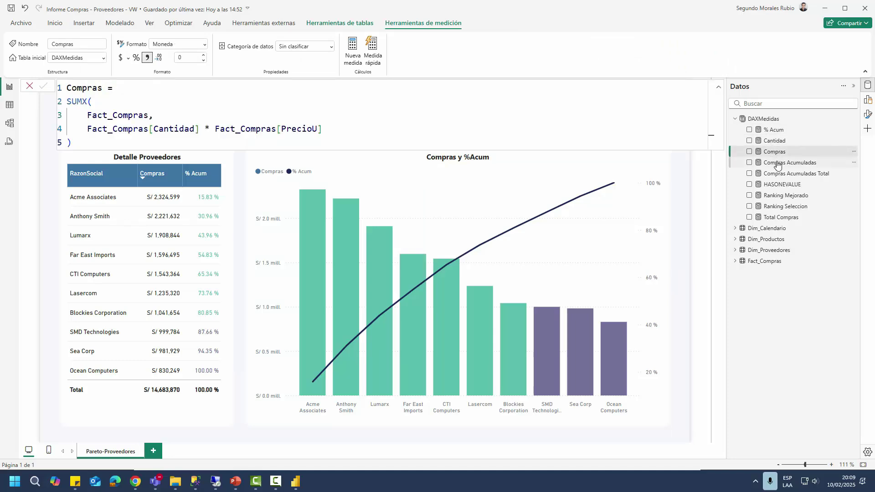
{"action": "left_click", "coordinate": [776, 162]}
{"action": "left_click", "coordinate": [780, 185]}
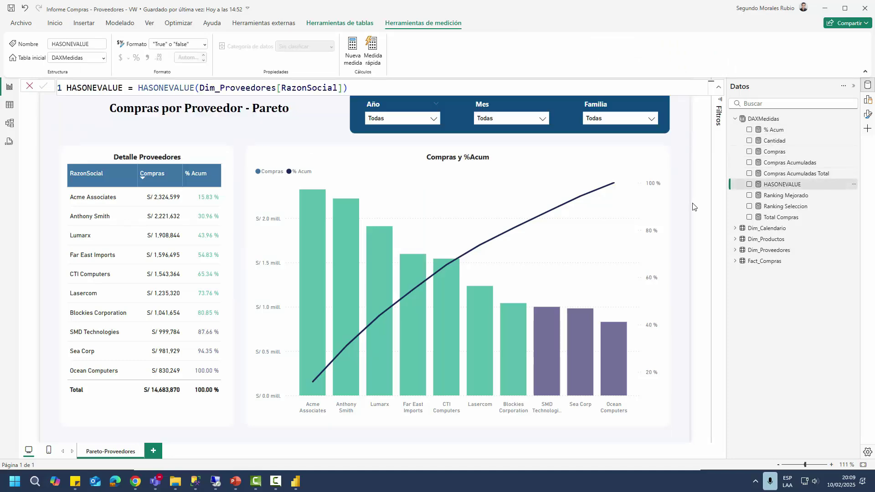
{"action": "left_click", "coordinate": [694, 208]}
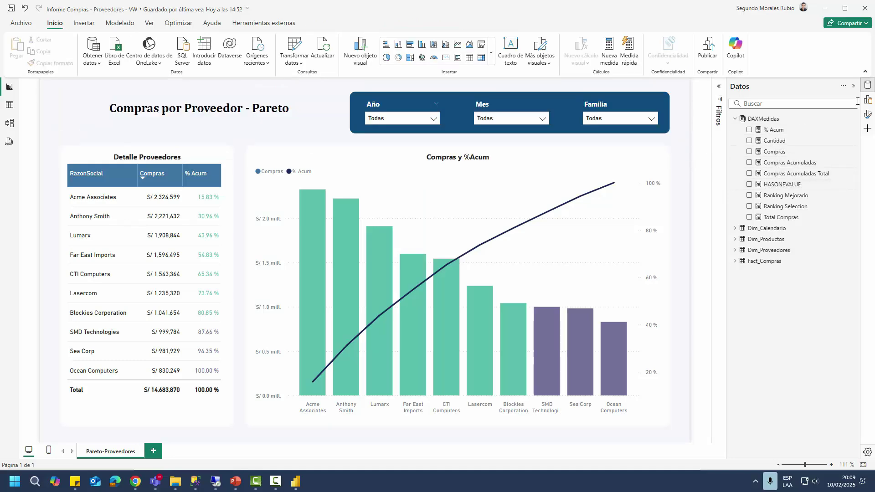
{"action": "left_click", "coordinate": [867, 87]}
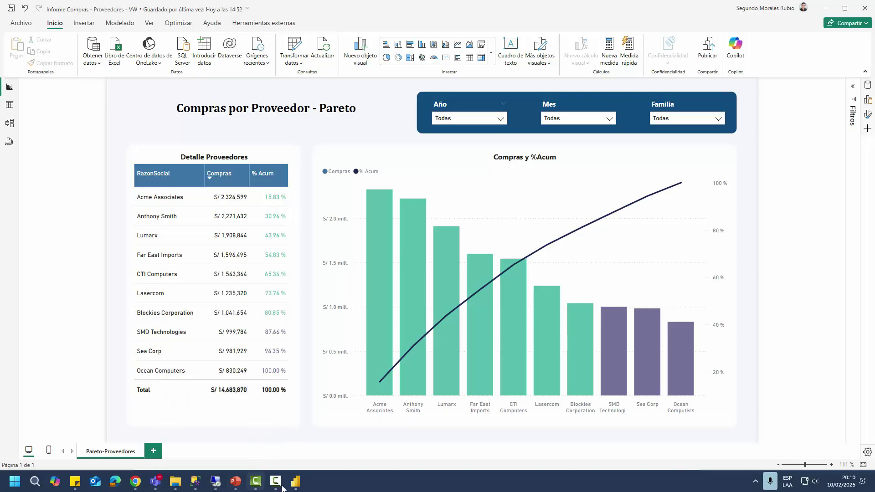
Launch Visual Studio 2022 and open the recent solution DM_SAPBO.sln.
{"action": "mouse_move", "coordinate": [295, 481]}
{"action": "key", "text": "super"}
{"action": "type", "text": "vis"}
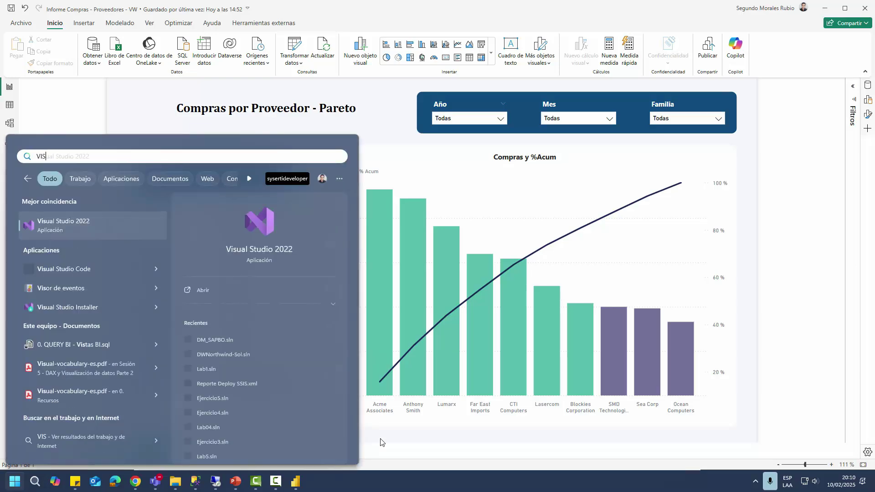
{"action": "key", "text": "Escape"}
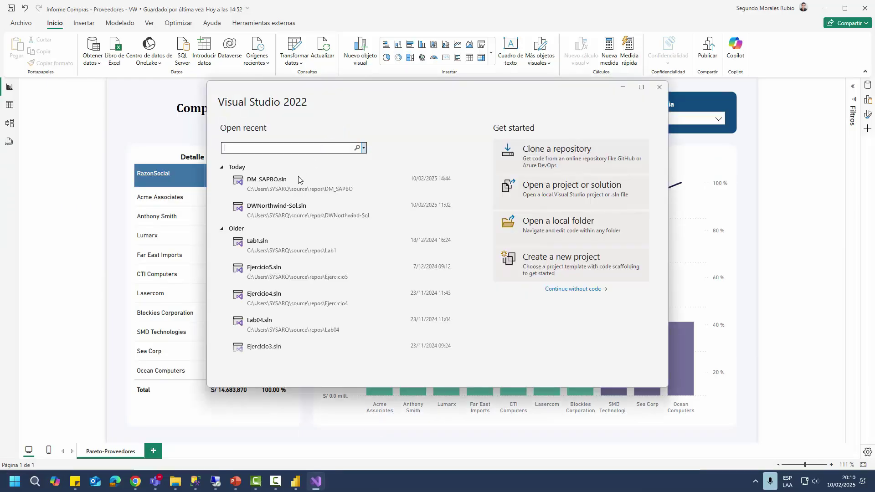
{"action": "left_click", "coordinate": [279, 186]}
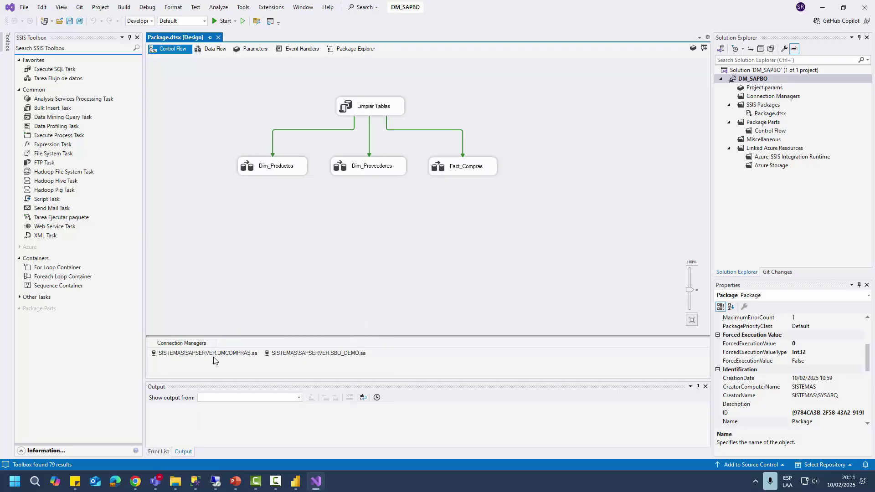
Open "1. QUERY BI - Definición de datos.sql" from the 1. Desarrollo folder in SQL Server Management Studio and highlight DMCOMPRAS in the CREATE DATABASE statement.
{"action": "left_click", "coordinate": [176, 481]}
{"action": "double_click", "coordinate": [130, 84]}
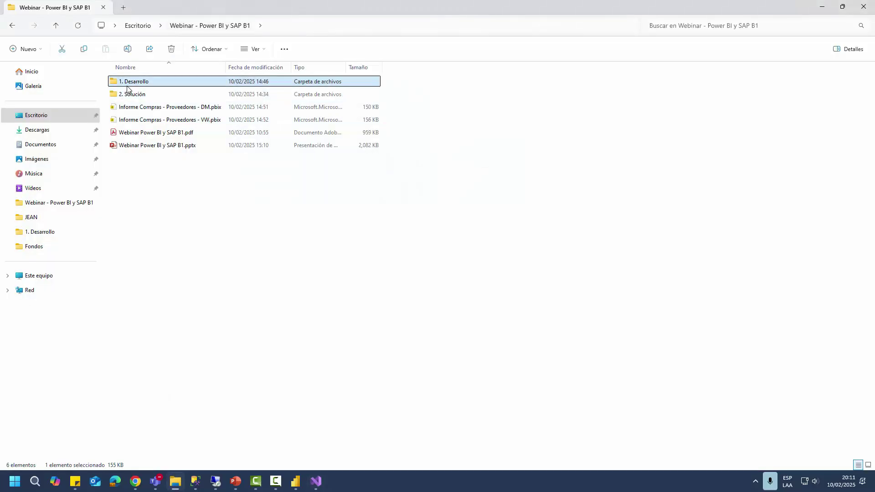
{"action": "double_click", "coordinate": [141, 107]}
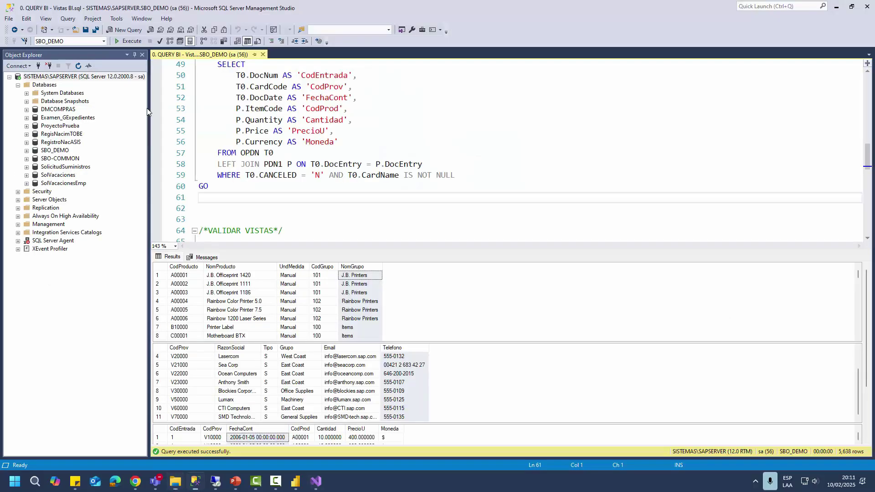
{"action": "scroll", "coordinate": [279, 149], "scroll_direction": "down", "scroll_amount": 2}
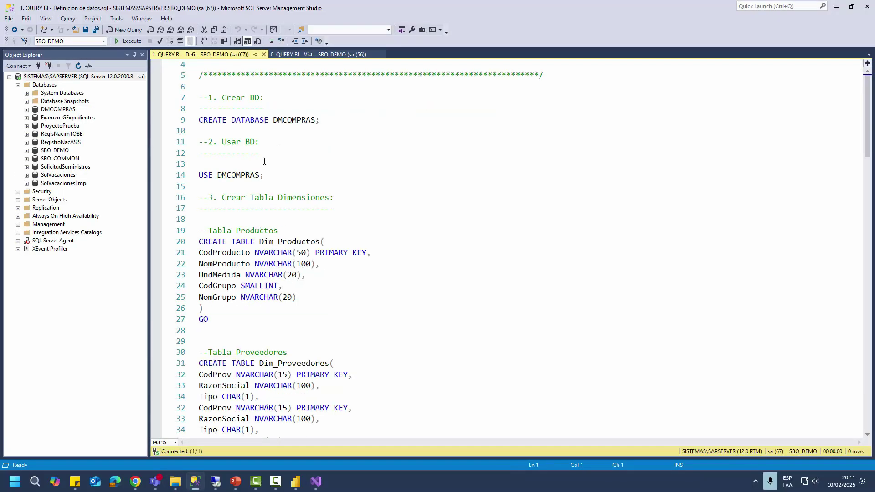
{"action": "scroll", "coordinate": [263, 161], "scroll_direction": "up", "scroll_amount": 1}
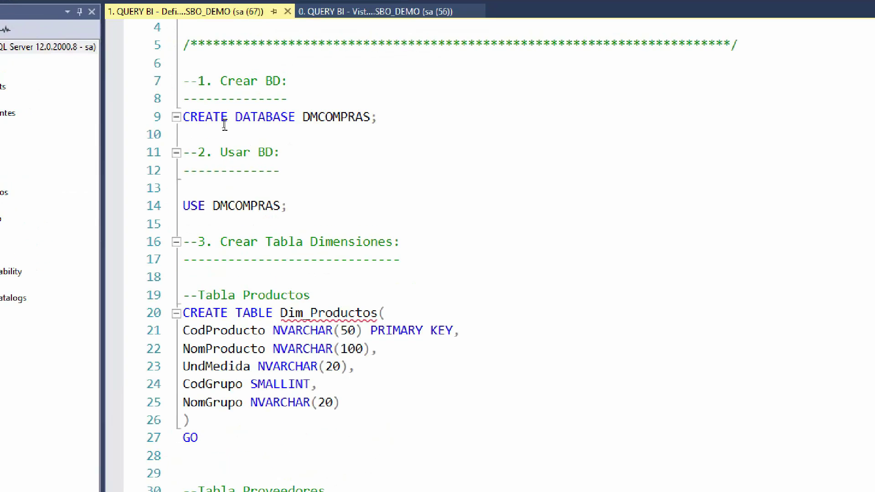
{"action": "double_click", "coordinate": [287, 122]}
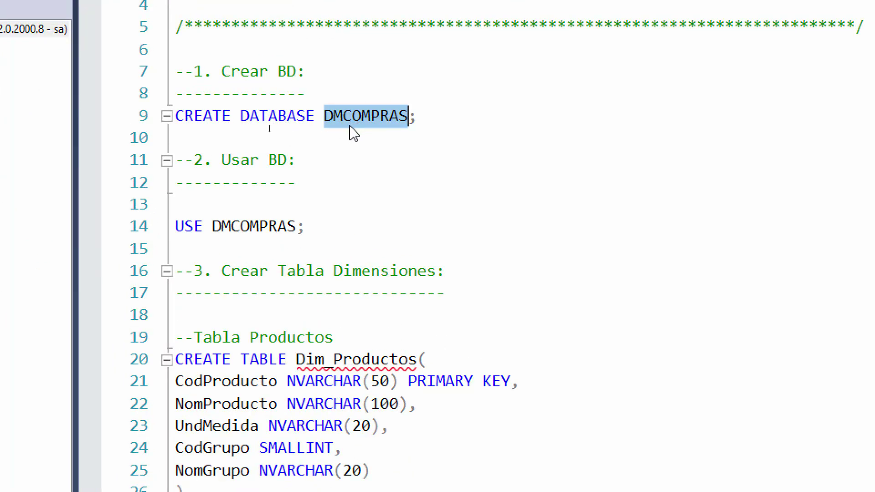
Examine the CREATE TABLE definitions for Dim_Productos, Dim_Proveedores and Fact_Compras, including their columns and primary keys.
{"action": "scroll", "coordinate": [236, 170], "scroll_direction": "down", "scroll_amount": 3}
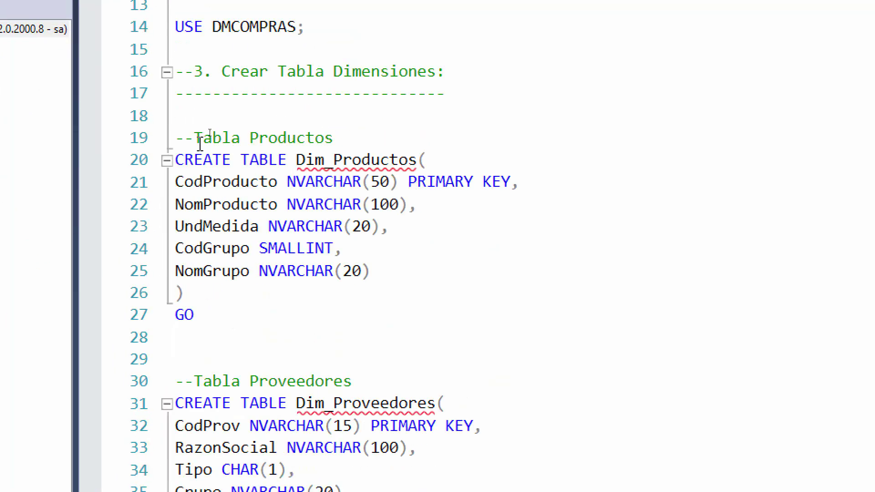
{"action": "left_click_drag", "start_coordinate": [195, 138], "coordinate": [299, 309]}
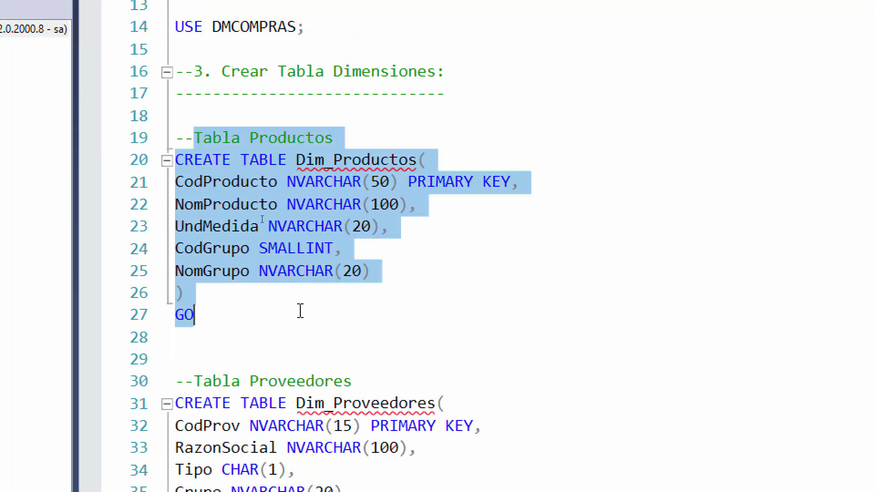
{"action": "left_click", "coordinate": [306, 183]}
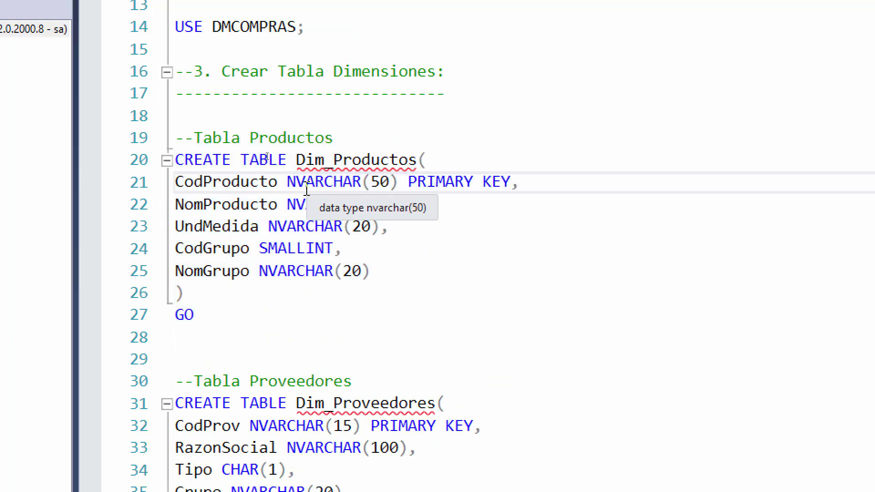
{"action": "left_click_drag", "start_coordinate": [409, 183], "coordinate": [504, 180]}
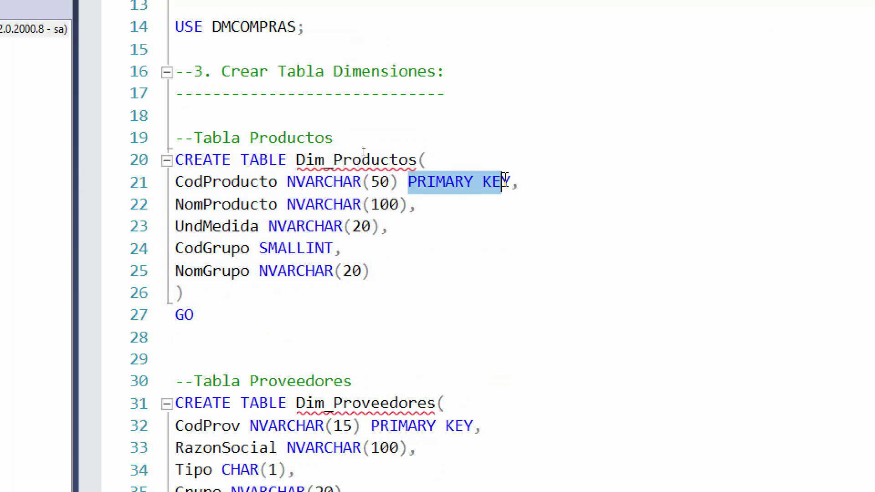
{"action": "scroll", "coordinate": [340, 221], "scroll_direction": "down", "scroll_amount": 4}
{"action": "scroll", "coordinate": [342, 224], "scroll_direction": "down", "scroll_amount": 5}
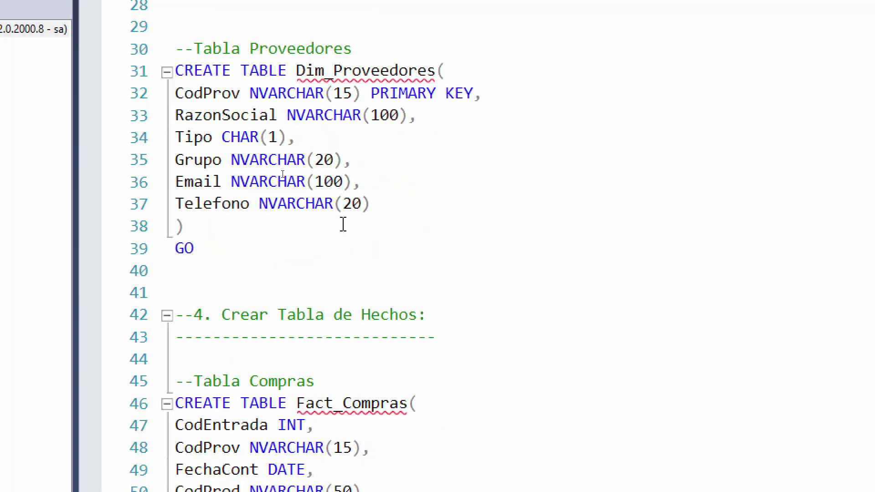
{"action": "left_click_drag", "start_coordinate": [235, 138], "coordinate": [396, 297]}
{"action": "left_click_drag", "start_coordinate": [400, 332], "coordinate": [547, 359]}
{"action": "left_click", "coordinate": [391, 272]}
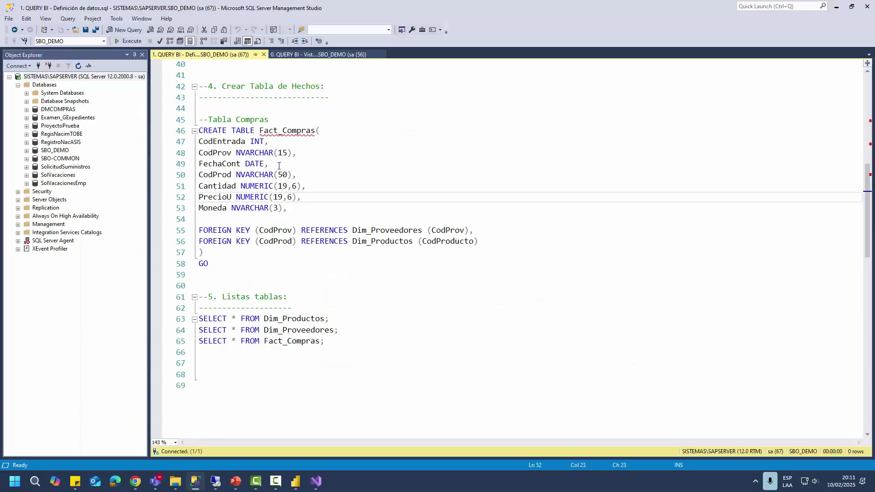
Try to run the three SELECT statements under "Listas tablas" against the SBO_DEMO database.
{"action": "scroll", "coordinate": [278, 183], "scroll_direction": "down", "scroll_amount": 2}
{"action": "left_click_drag", "start_coordinate": [323, 275], "coordinate": [200, 252]}
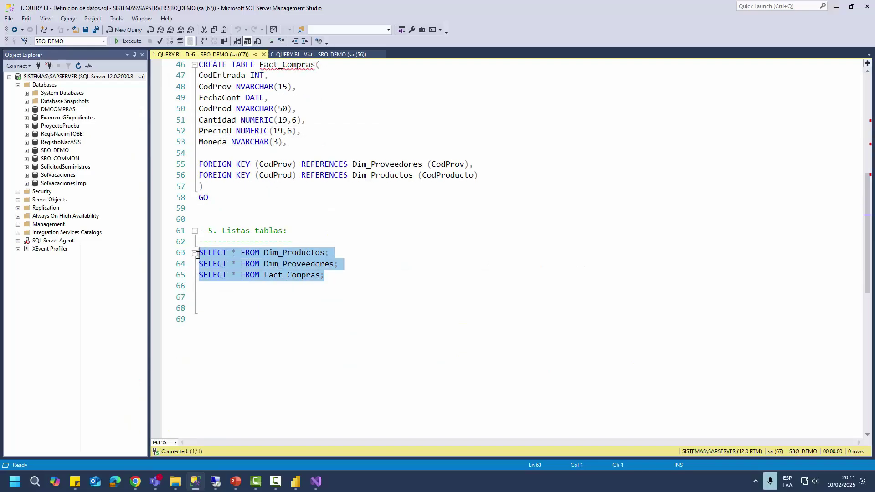
{"action": "left_click", "coordinate": [129, 41]}
{"action": "left_click", "coordinate": [310, 224]}
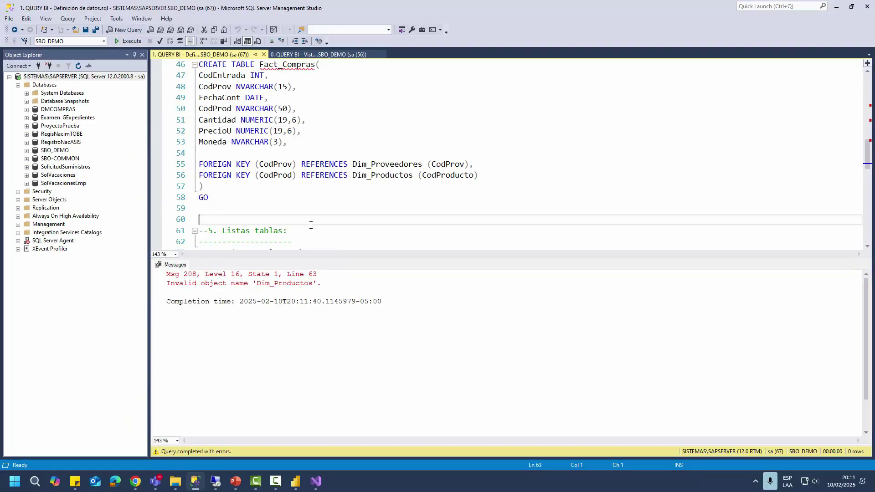
Switch the query's database to DMCOMPRAS, run the SELECT statements for Dim_Productos, Dim_Proveedores and Fact_Compras, and review the rows.
{"action": "left_click", "coordinate": [103, 42]}
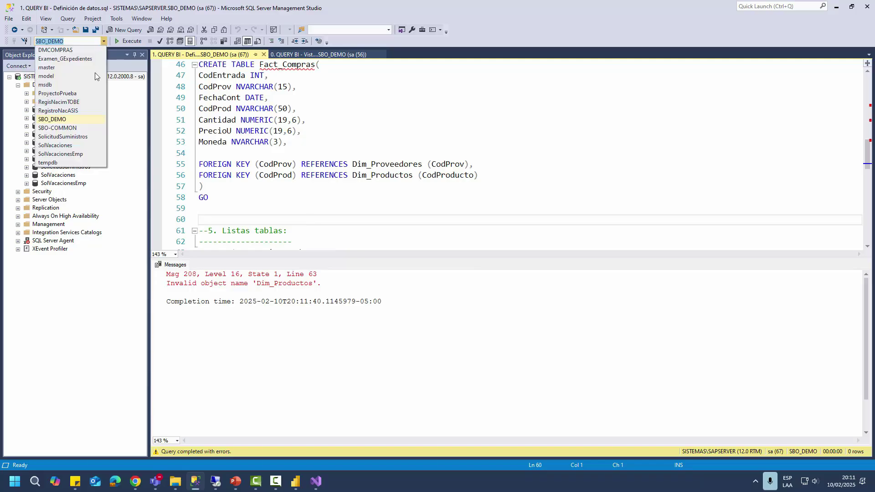
{"action": "left_click", "coordinate": [55, 50]}
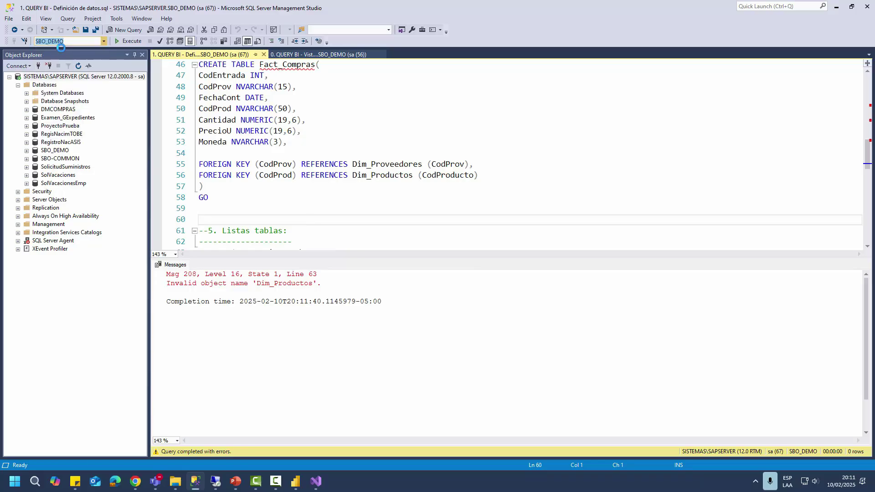
{"action": "scroll", "coordinate": [301, 225], "scroll_direction": "down", "scroll_amount": 2}
{"action": "left_click", "coordinate": [323, 209]}
{"action": "left_click_drag", "start_coordinate": [323, 208], "coordinate": [199, 175]}
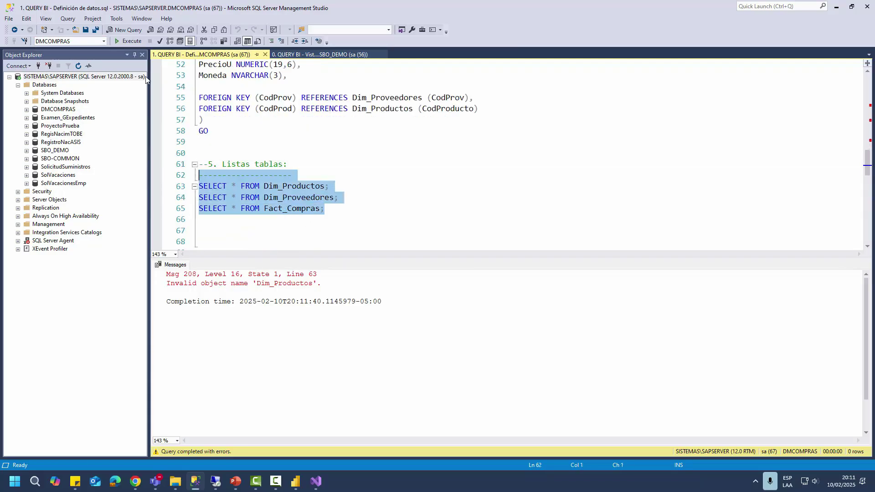
{"action": "left_click", "coordinate": [129, 41]}
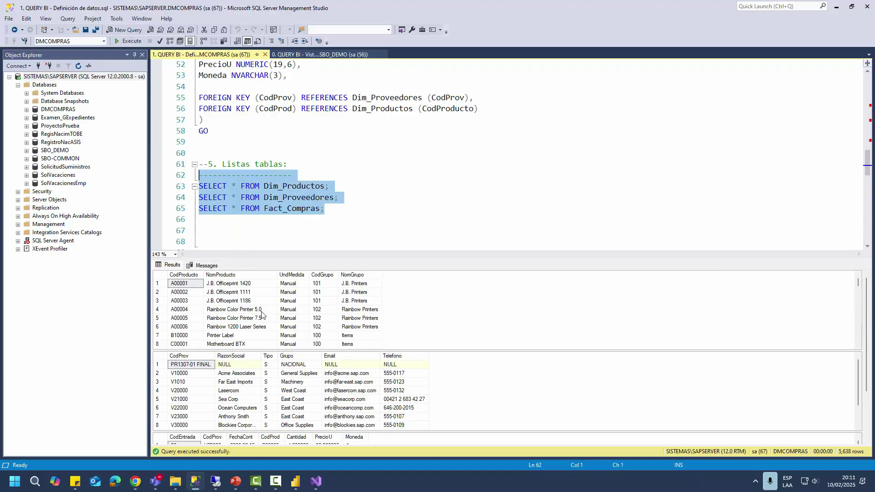
{"action": "scroll", "coordinate": [262, 305], "scroll_direction": "down", "scroll_amount": 3}
{"action": "scroll", "coordinate": [255, 298], "scroll_direction": "up", "scroll_amount": 3}
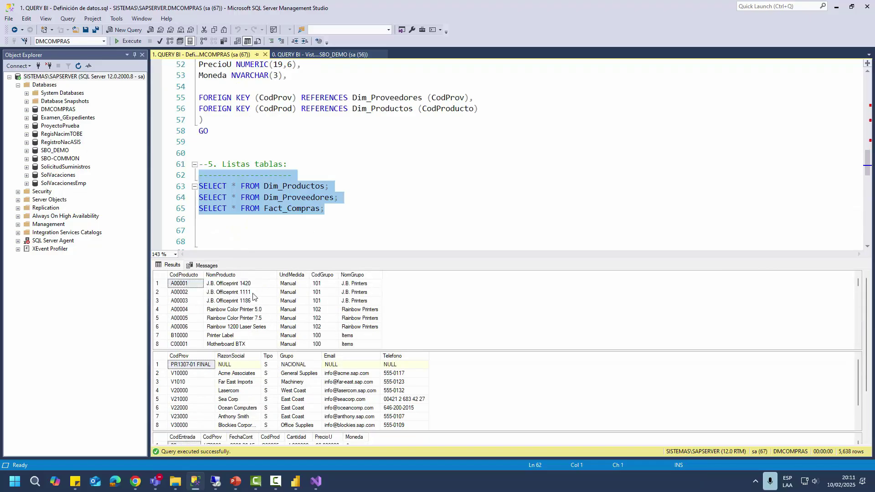
{"action": "left_click", "coordinate": [327, 208]}
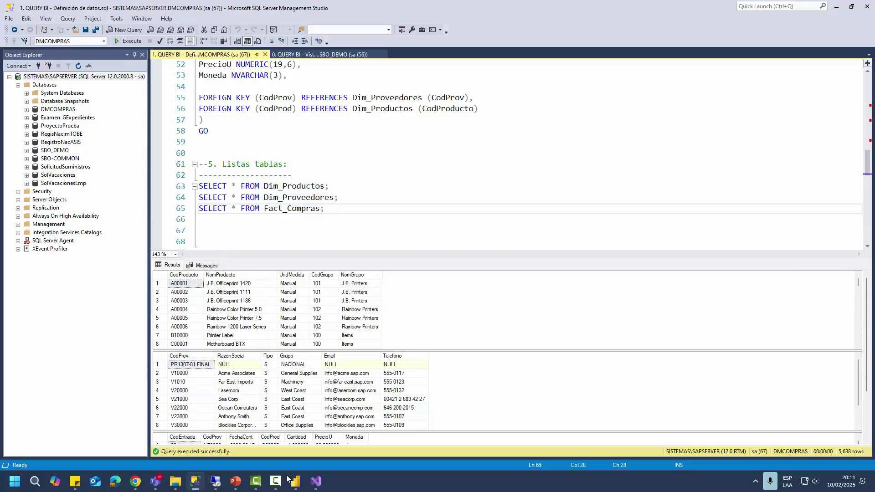
Open "2. QUERY BI - Carga de data.sql" and look through its product, supplier and purchase queries.
{"action": "mouse_move", "coordinate": [299, 486]}
{"action": "left_click", "coordinate": [175, 482]}
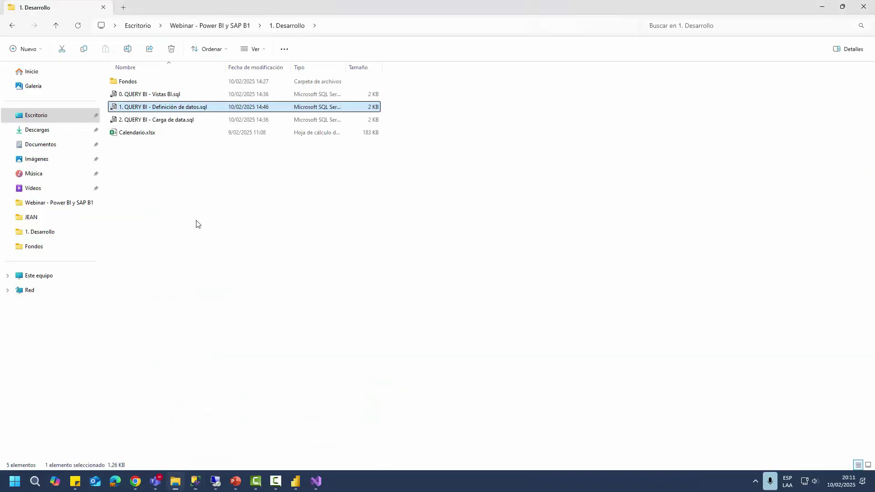
{"action": "double_click", "coordinate": [161, 122]}
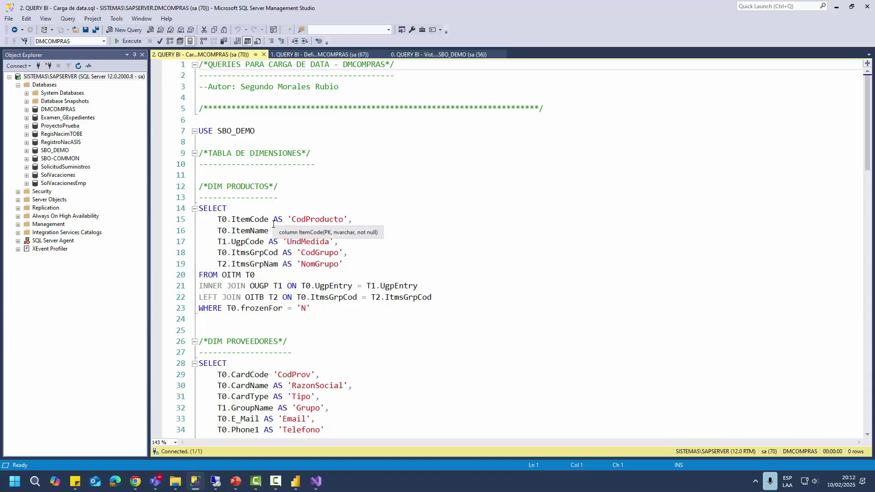
{"action": "scroll", "coordinate": [279, 204], "scroll_direction": "down", "scroll_amount": 7}
{"action": "scroll", "coordinate": [266, 217], "scroll_direction": "down", "scroll_amount": 5}
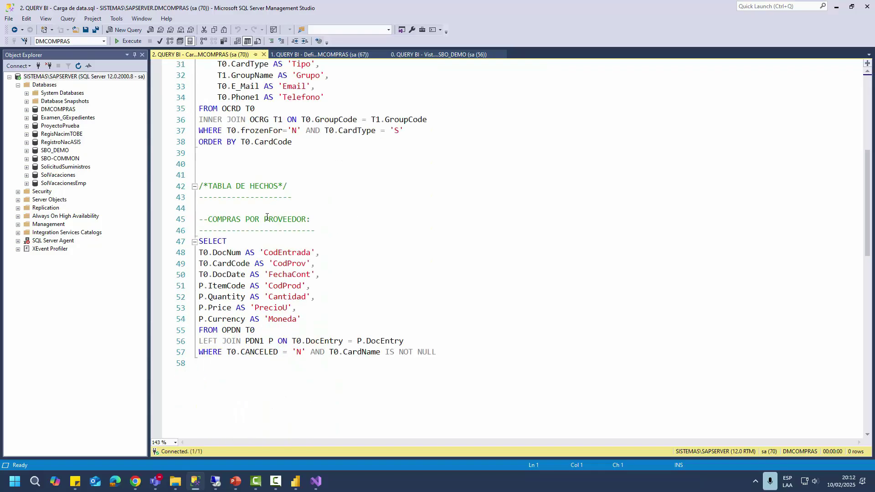
{"action": "scroll", "coordinate": [266, 217], "scroll_direction": "up", "scroll_amount": 12}
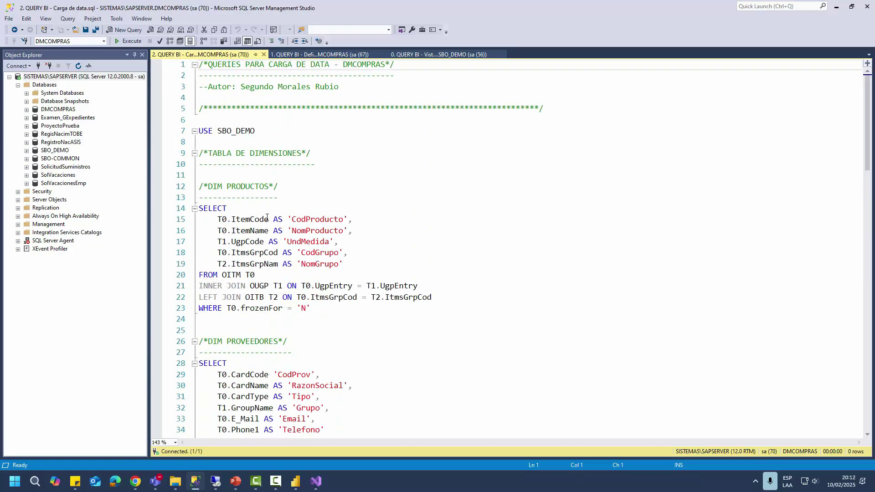
In the Visual Studio DM_SAPBO package, open the Dim_Productos data flow and preview the SQL query results of the Origen Productos source.
{"action": "left_click", "coordinate": [317, 481]}
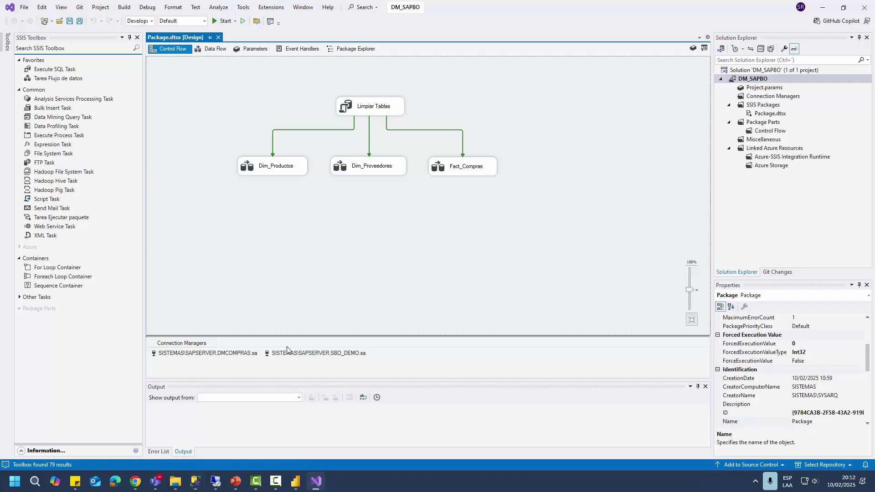
{"action": "double_click", "coordinate": [276, 170]}
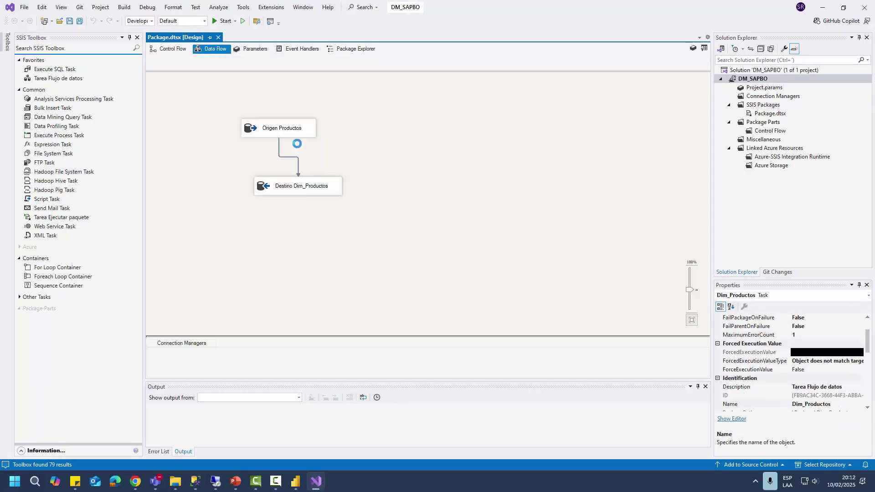
{"action": "double_click", "coordinate": [278, 130]}
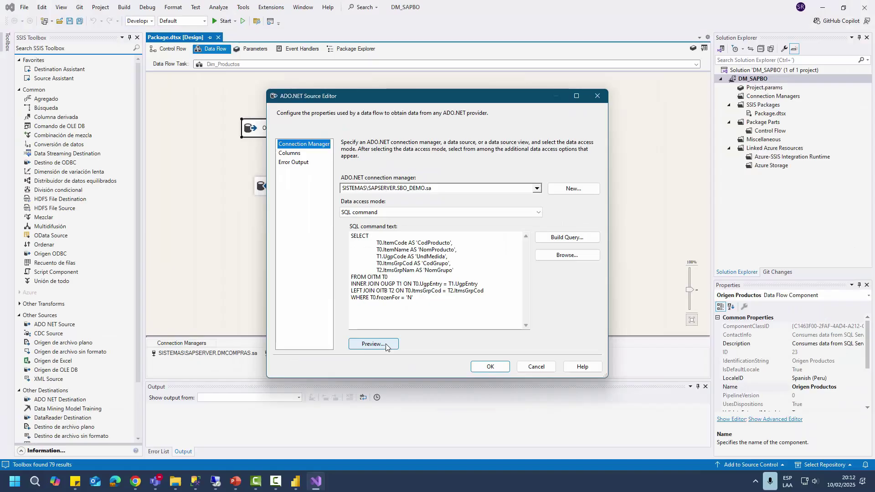
{"action": "left_click", "coordinate": [384, 343]}
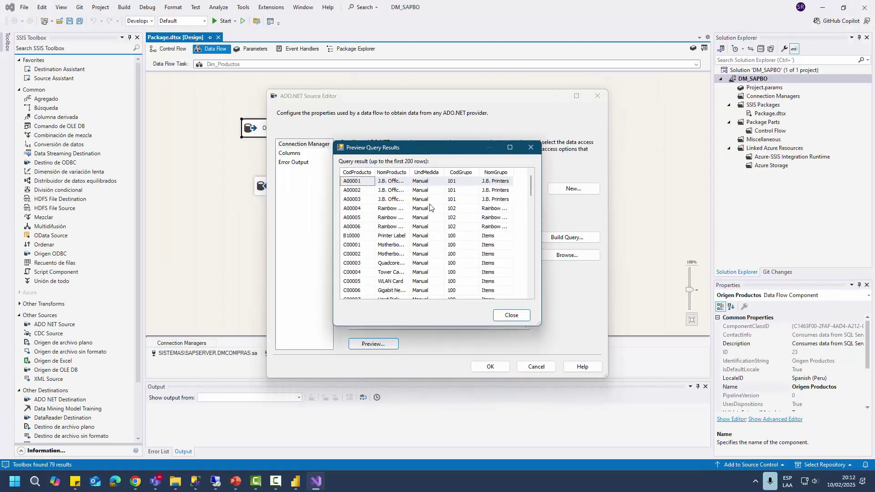
{"action": "key", "text": "Escape"}
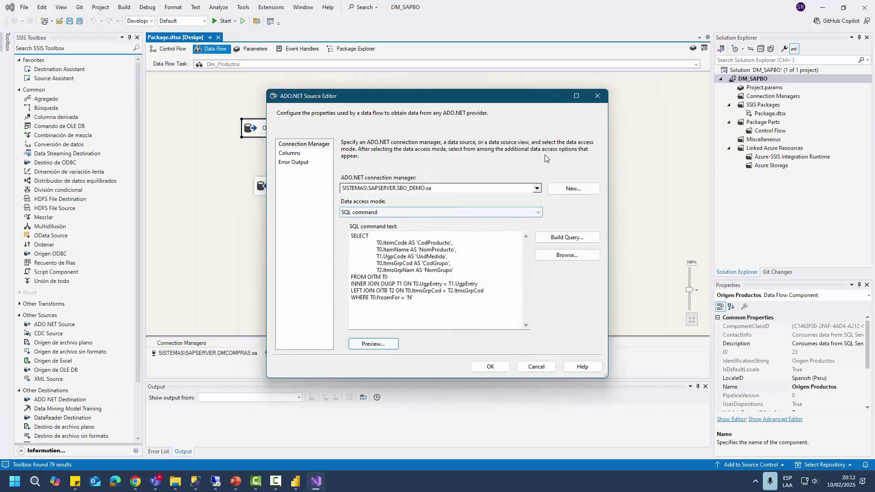
{"action": "left_click", "coordinate": [597, 96]}
Examine the Destino Dim_Productos column mappings, enlarging the editor and both column lists to compare input with destination columns.
{"action": "double_click", "coordinate": [310, 186]}
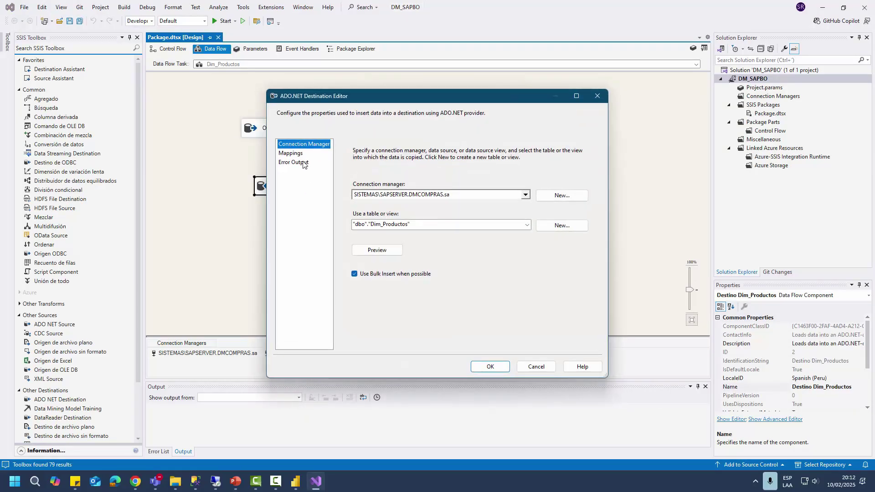
{"action": "left_click", "coordinate": [292, 154]}
{"action": "left_click_drag", "start_coordinate": [401, 98], "coordinate": [375, 76]}
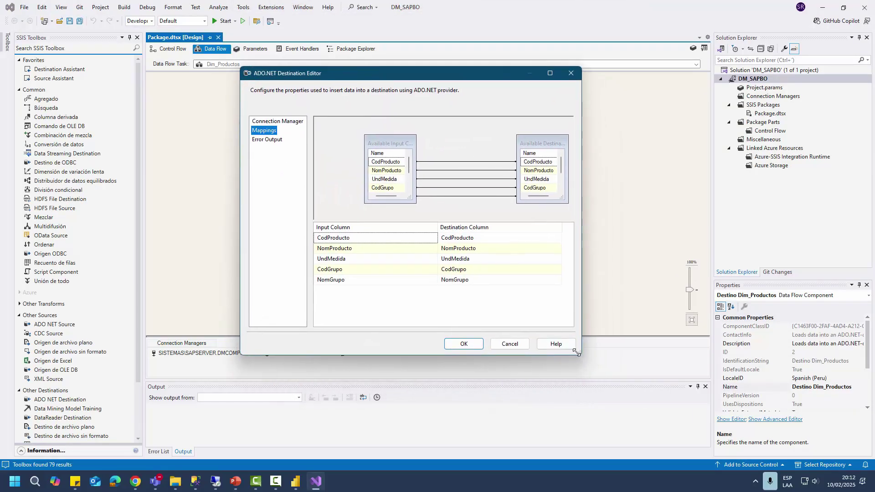
{"action": "left_click_drag", "start_coordinate": [579, 353], "coordinate": [693, 431]}
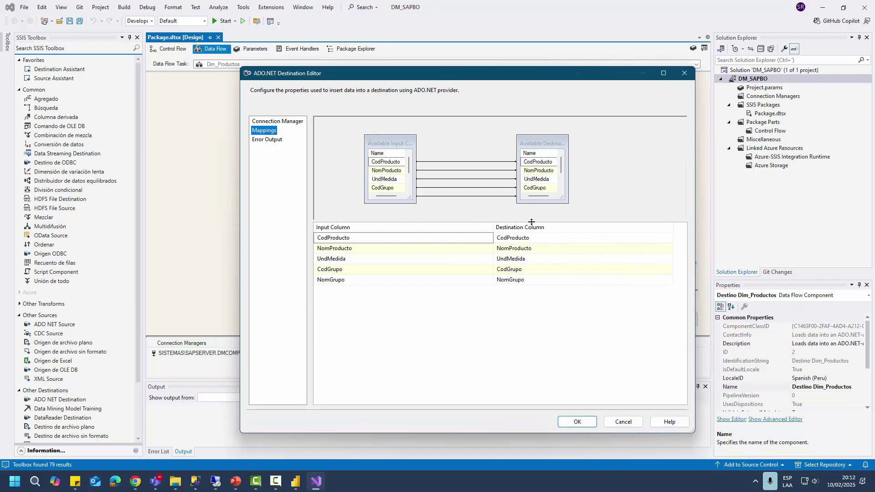
{"action": "left_click_drag", "start_coordinate": [535, 223], "coordinate": [542, 308]}
{"action": "left_click_drag", "start_coordinate": [403, 205], "coordinate": [422, 245]}
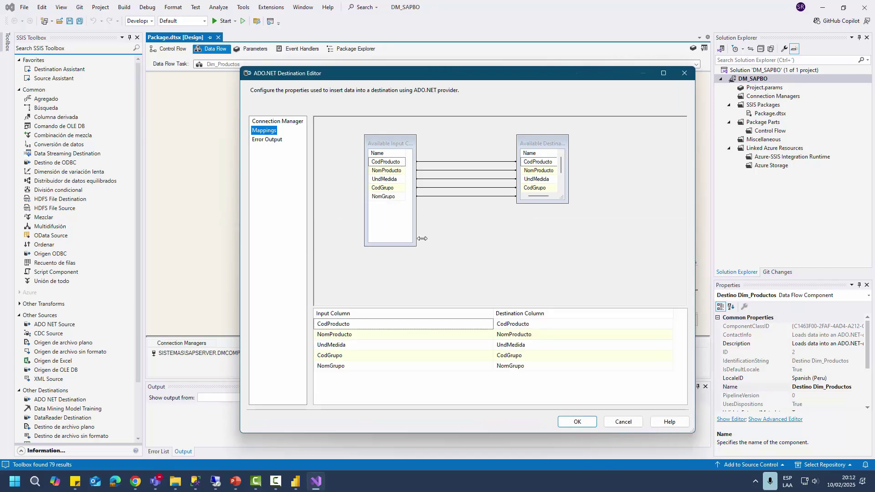
{"action": "left_click_drag", "start_coordinate": [547, 203], "coordinate": [549, 235]}
{"action": "key", "text": "ctrl+1"}
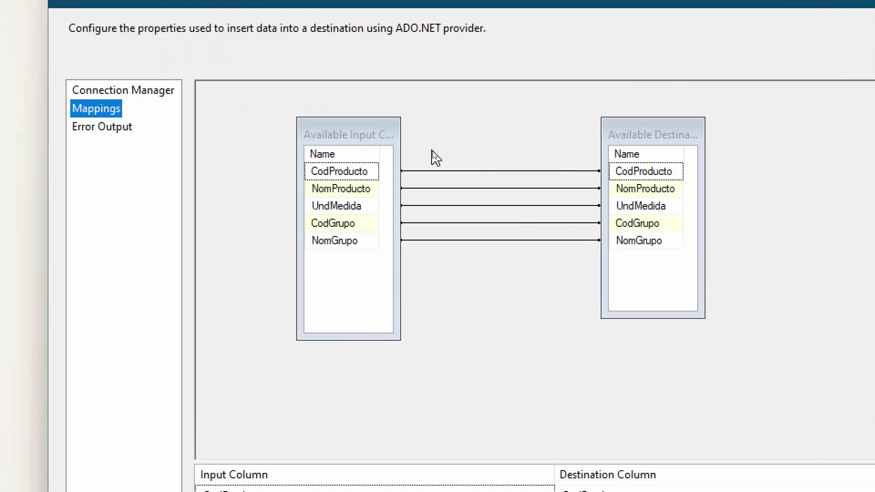
{"action": "left_click", "coordinate": [433, 146]}
{"action": "mouse_move", "coordinate": [364, 122]}
{"action": "left_mouse_down"}
{"action": "mouse_move", "coordinate": [307, 128]}
{"action": "mouse_move", "coordinate": [349, 118]}
{"action": "left_mouse_up"}
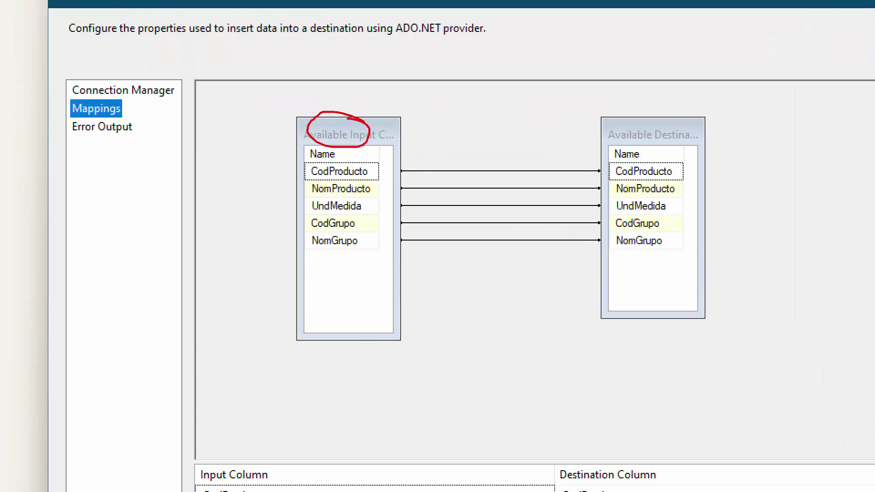
{"action": "mouse_move", "coordinate": [646, 121]}
{"action": "left_mouse_down"}
{"action": "mouse_move", "coordinate": [652, 137]}
{"action": "mouse_move", "coordinate": [619, 122]}
{"action": "left_mouse_up"}
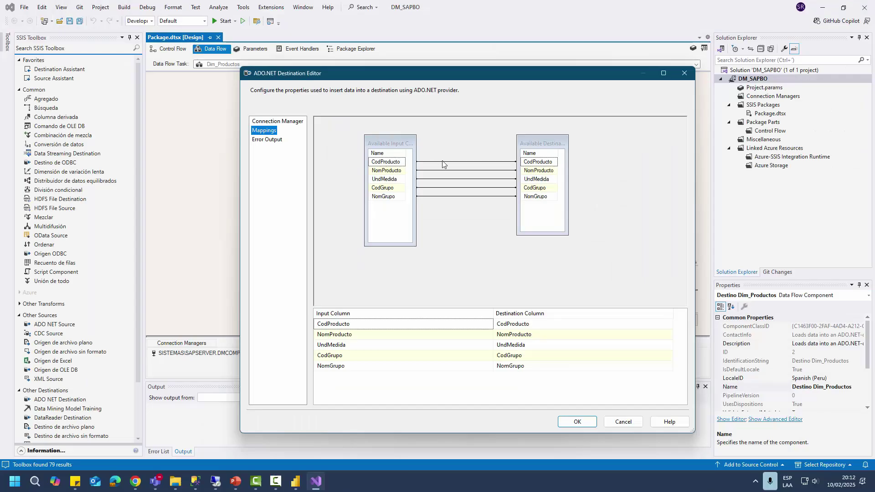
{"action": "left_click", "coordinate": [685, 74]}
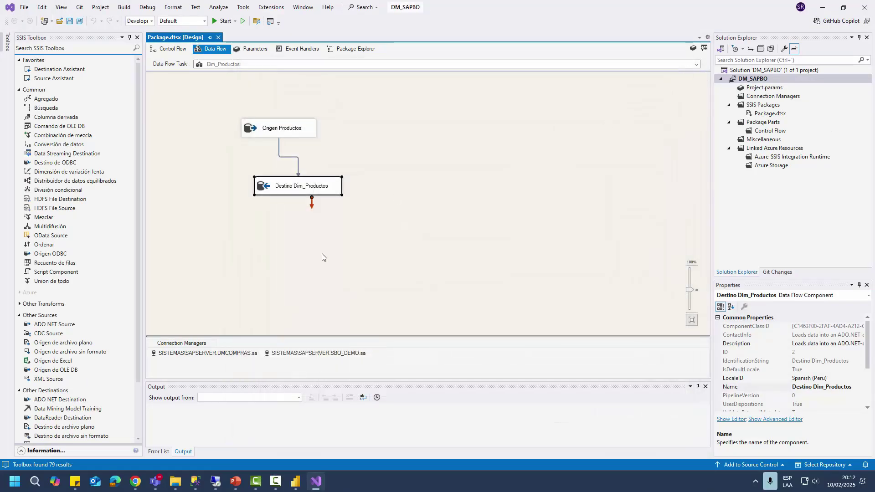
Open "Informe Compras - Proveedores - DM.pbix" from the webinar folder and collapse the Compilar and Datos panes to view the report.
{"action": "mouse_move", "coordinate": [193, 486]}
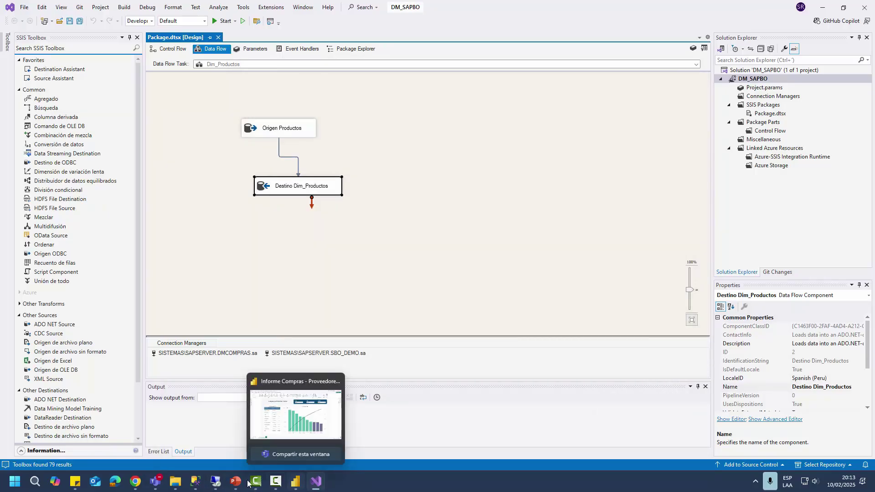
{"action": "left_click", "coordinate": [175, 482]}
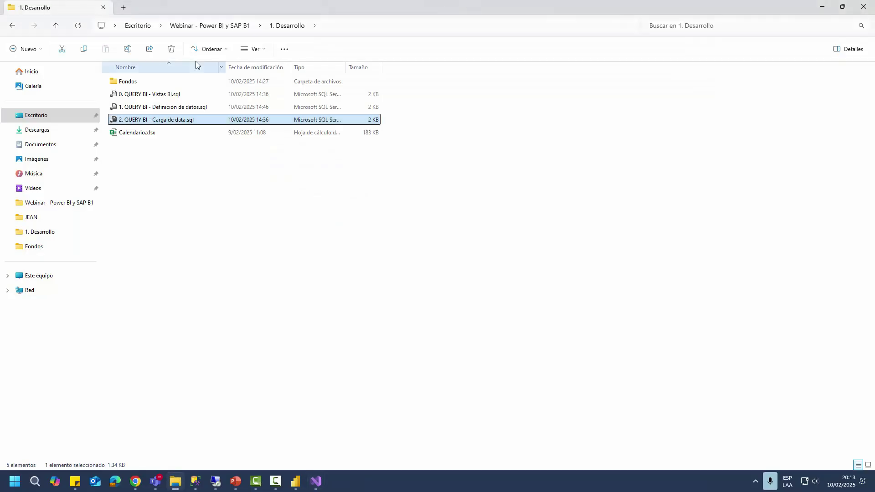
{"action": "left_click", "coordinate": [54, 27]}
{"action": "left_click", "coordinate": [158, 109]}
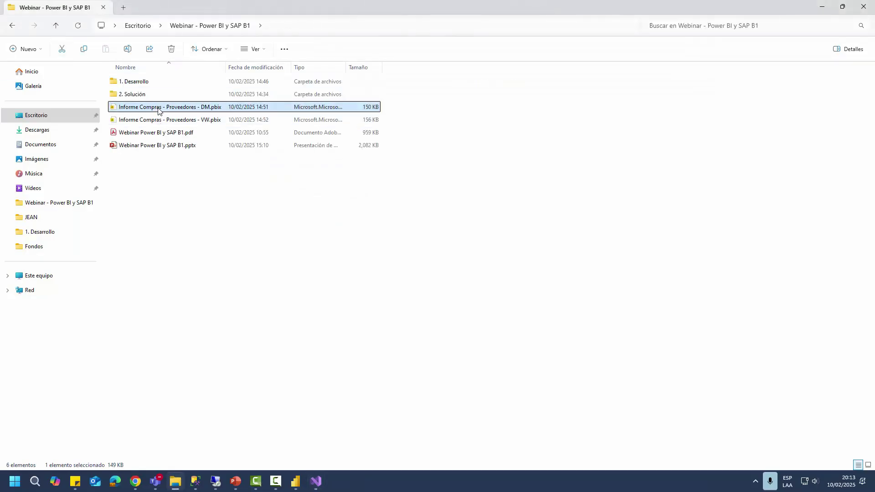
{"action": "double_click", "coordinate": [158, 109]}
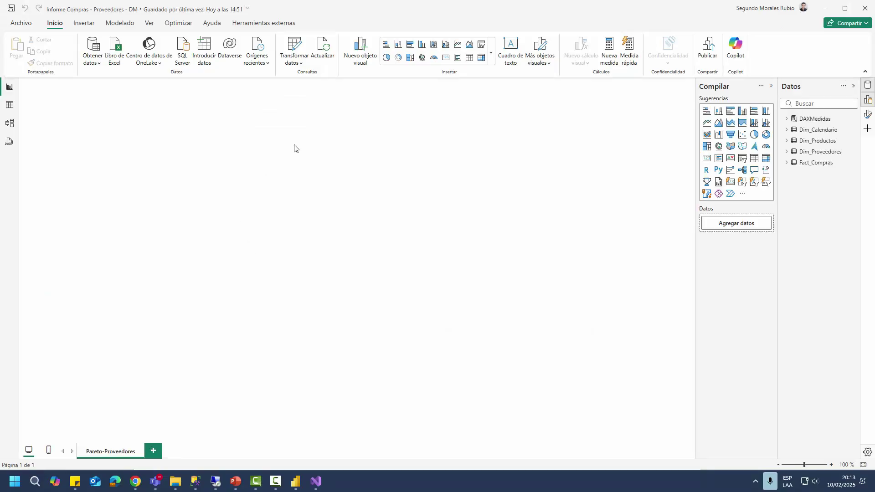
{"action": "left_click", "coordinate": [771, 86]}
{"action": "left_click", "coordinate": [853, 86]}
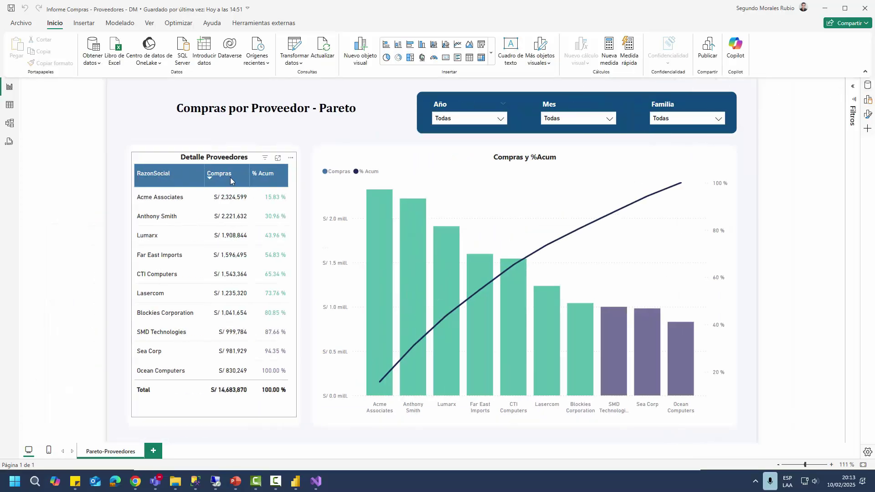
Try the Año slicer of the Pareto report with individual years, including 2008, and clear the year filter.
{"action": "left_click", "coordinate": [465, 119]}
{"action": "left_click", "coordinate": [454, 150]}
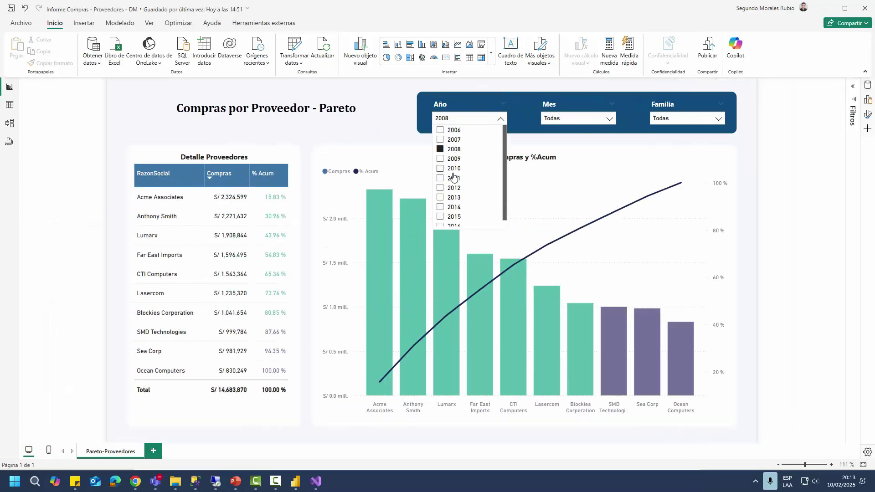
{"action": "left_click", "coordinate": [453, 179]}
{"action": "left_click", "coordinate": [453, 197]}
{"action": "left_click", "coordinate": [453, 159]}
{"action": "left_click", "coordinate": [454, 149]}
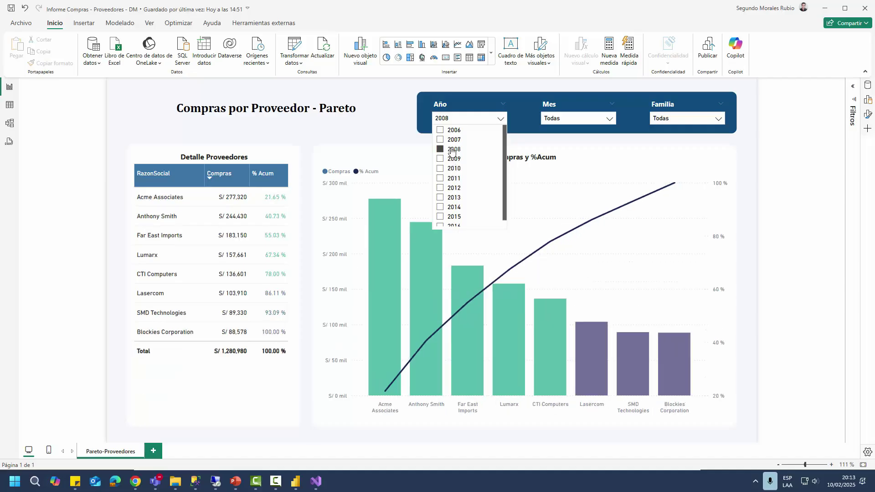
{"action": "left_click", "coordinate": [454, 149]}
Try the Mes slicer of the Pareto report with Abr and May, and clear the month filter.
{"action": "left_click", "coordinate": [567, 118]}
{"action": "left_click", "coordinate": [558, 160]}
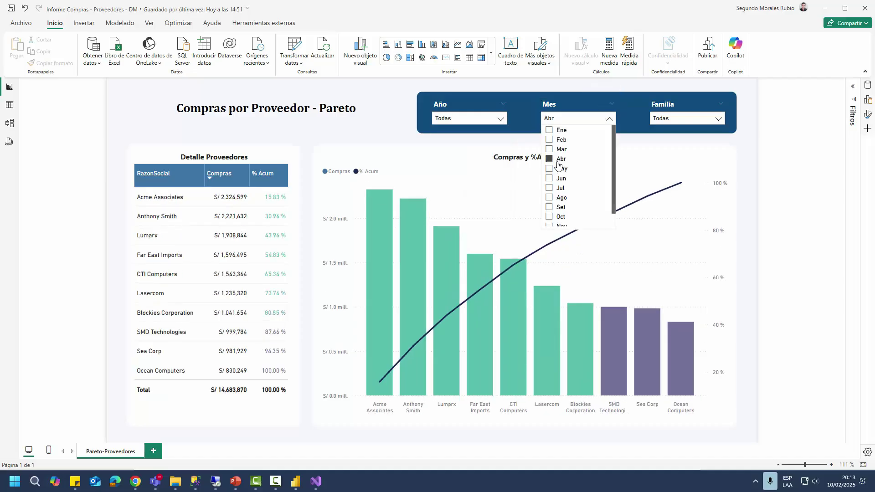
{"action": "left_click", "coordinate": [558, 169]}
{"action": "left_click", "coordinate": [558, 169]}
{"action": "left_click", "coordinate": [408, 138]}
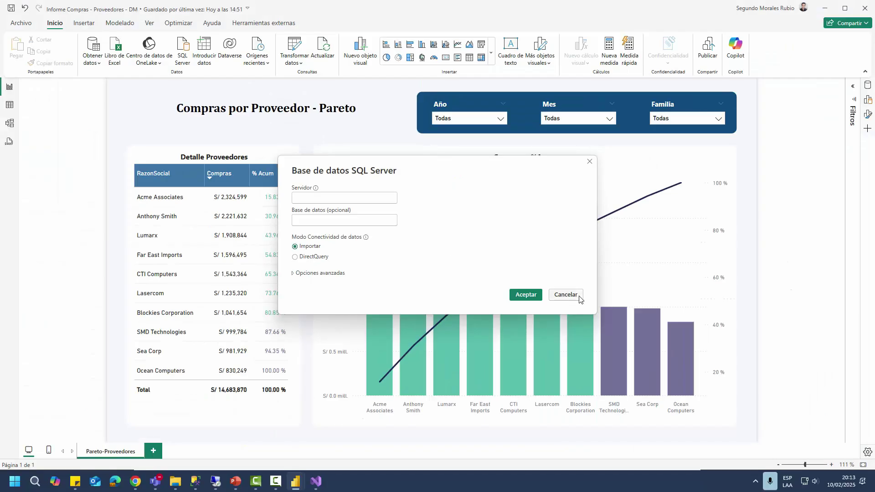
Leave the SQL Server connection dialog, review the Package.dtsx control flow in Visual Studio, and minimize that window.
{"action": "left_click", "coordinate": [808, 388]}
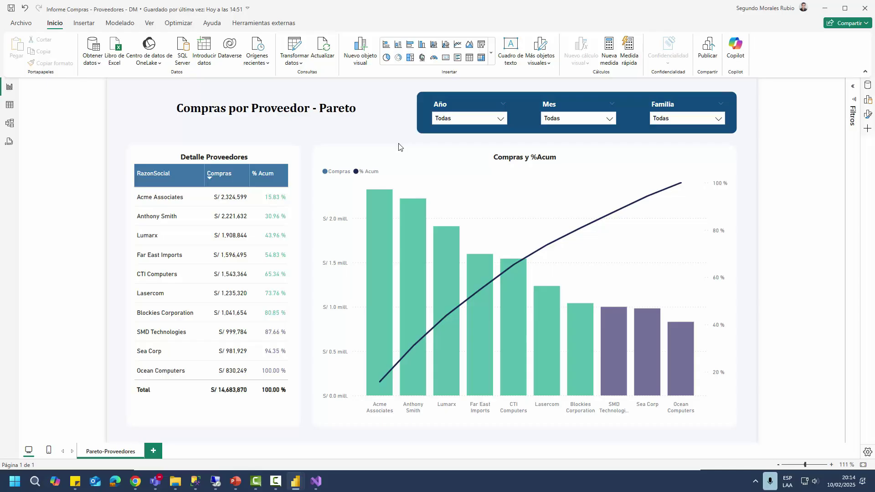
{"action": "left_click", "coordinate": [314, 482]}
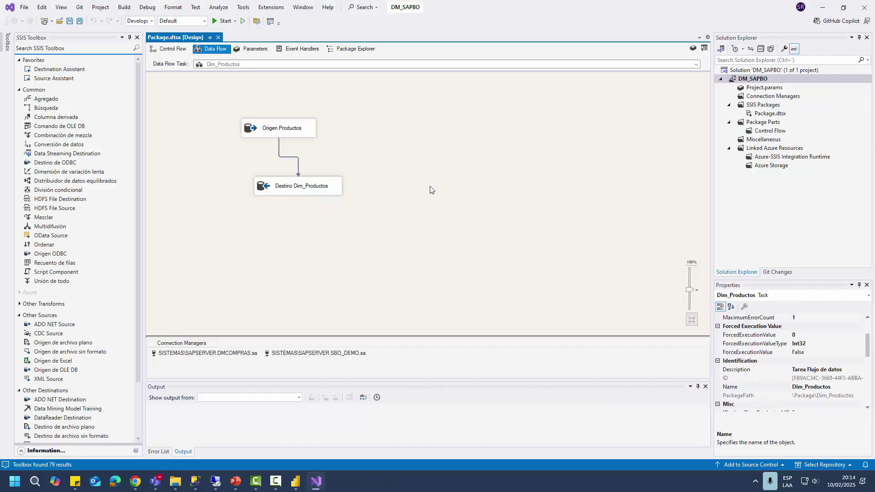
{"action": "left_click", "coordinate": [171, 50]}
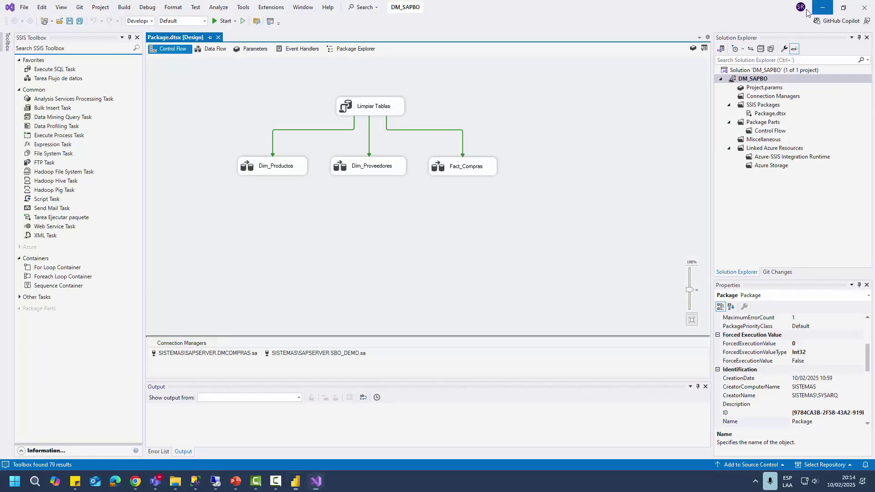
{"action": "left_click", "coordinate": [822, 7]}
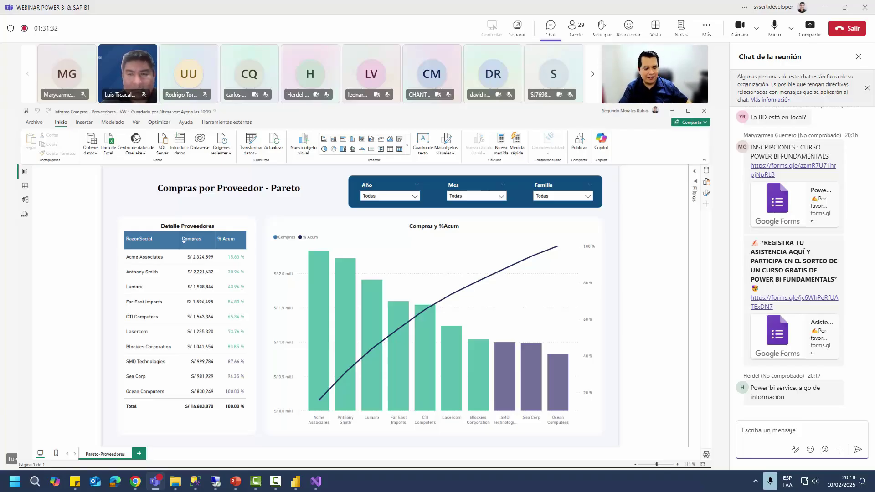
Post the presenter's Taplink profile link in the Teams meeting chat.
{"action": "type", "text": "https://taplink.cc/segundomorales"}
{"action": "key", "text": "Return"}
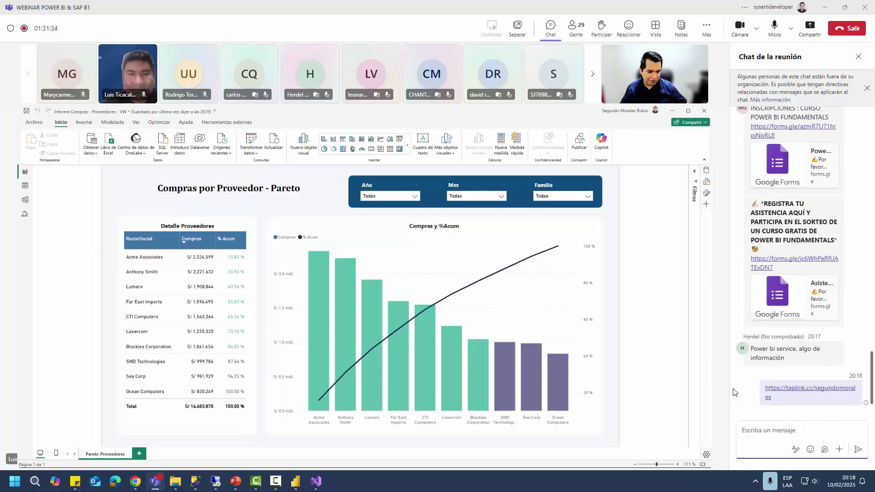